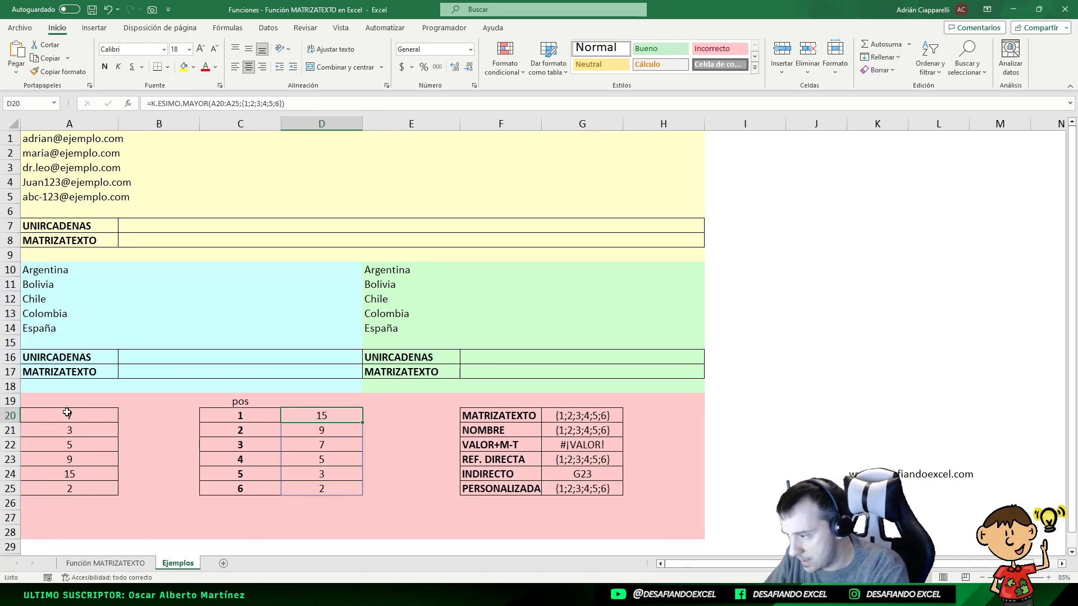
- Change the formula in D20 to =K.ESIMO.MAYOR(A20:A25;1), replacing the array of positions with the single position 1
{"action": "left_click_drag", "start_coordinate": [67, 412], "coordinate": [69, 488]}
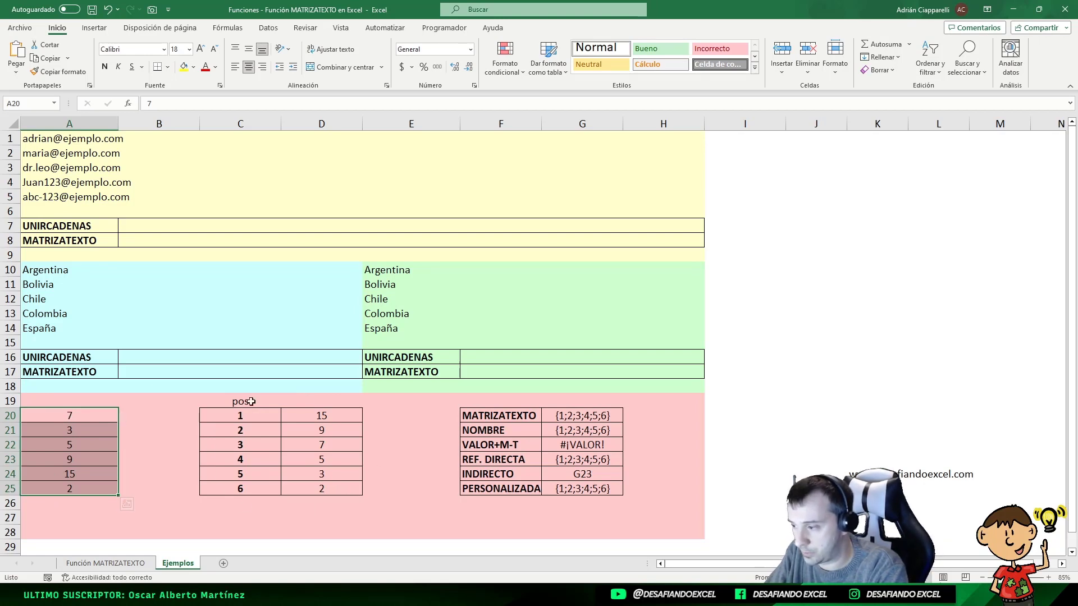
{"action": "left_click_drag", "start_coordinate": [240, 416], "coordinate": [242, 489]}
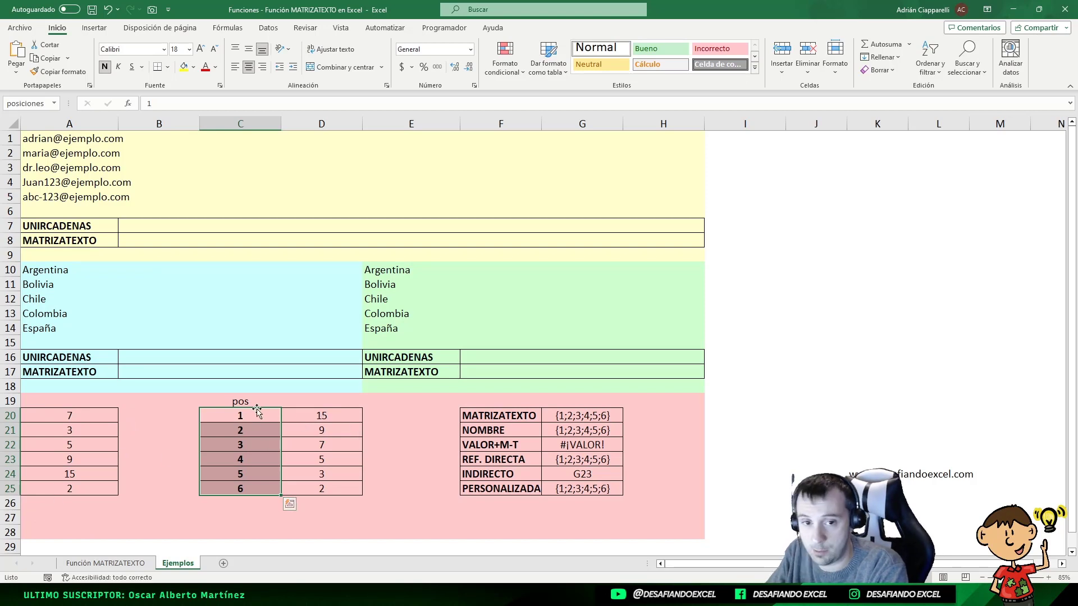
{"action": "left_click", "coordinate": [334, 414]}
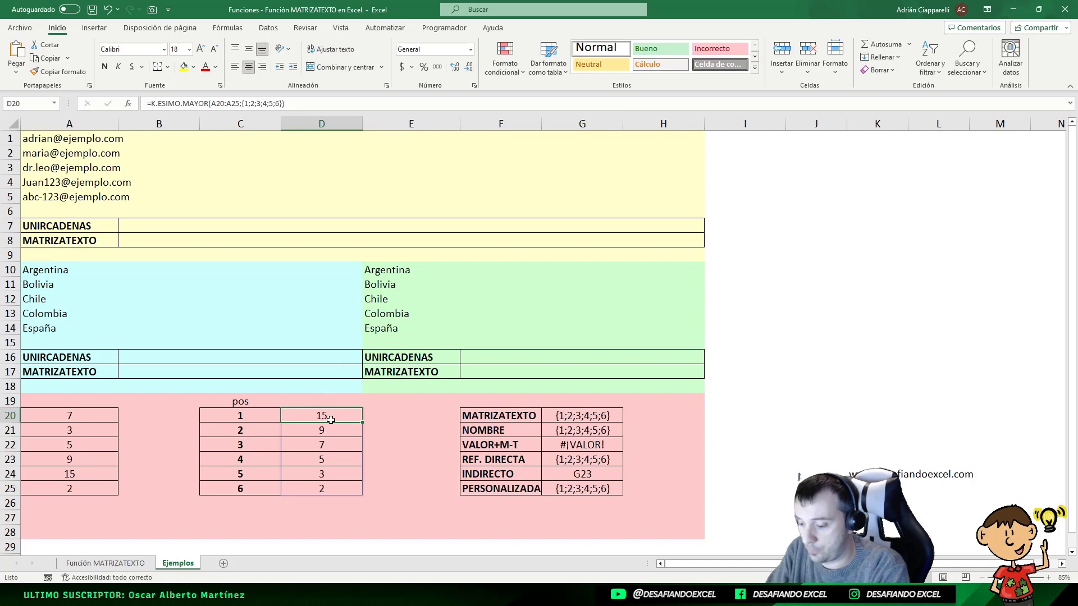
{"action": "left_click_drag", "start_coordinate": [242, 103], "coordinate": [279, 104]}
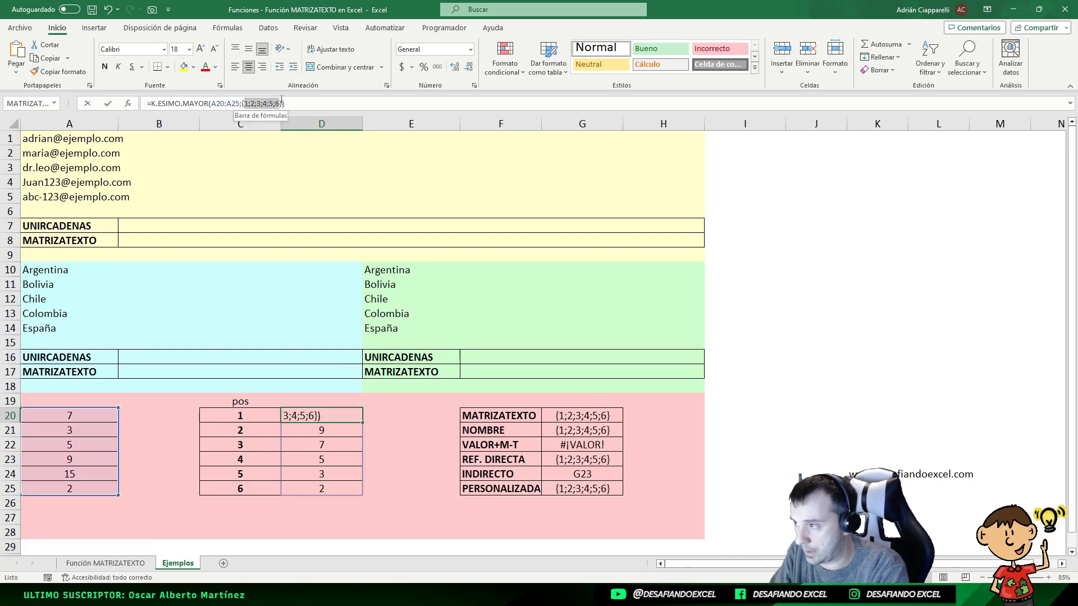
{"action": "key", "text": "BackSpace"}
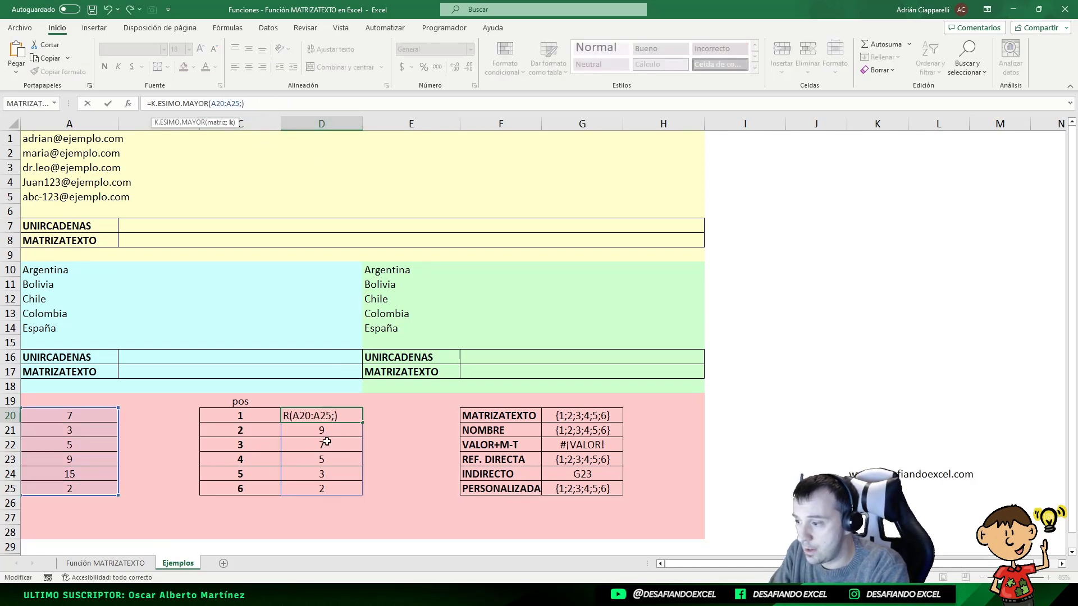
{"action": "left_click", "coordinate": [362, 417]}
{"action": "key", "text": "BackSpace"}
{"action": "key", "text": "BackSpace"}
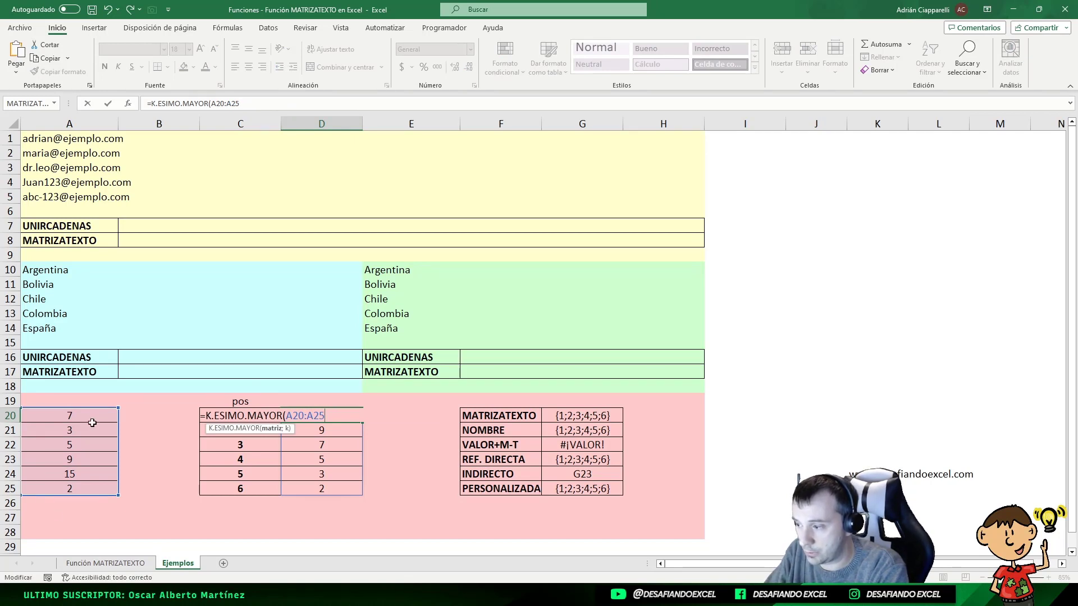
{"action": "type", "text": ";"}
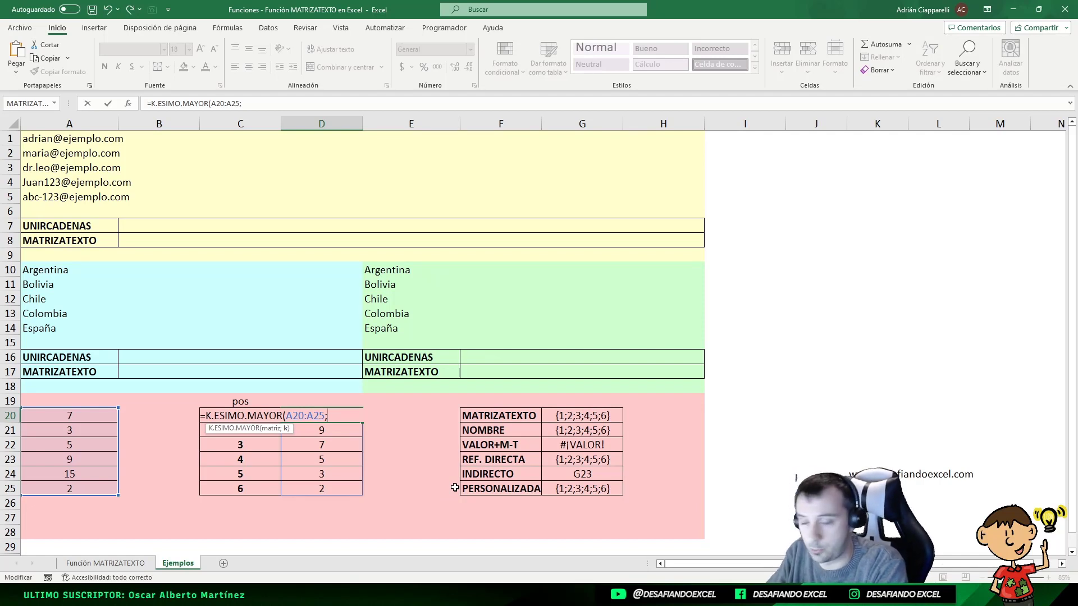
{"action": "type", "text": ")"}
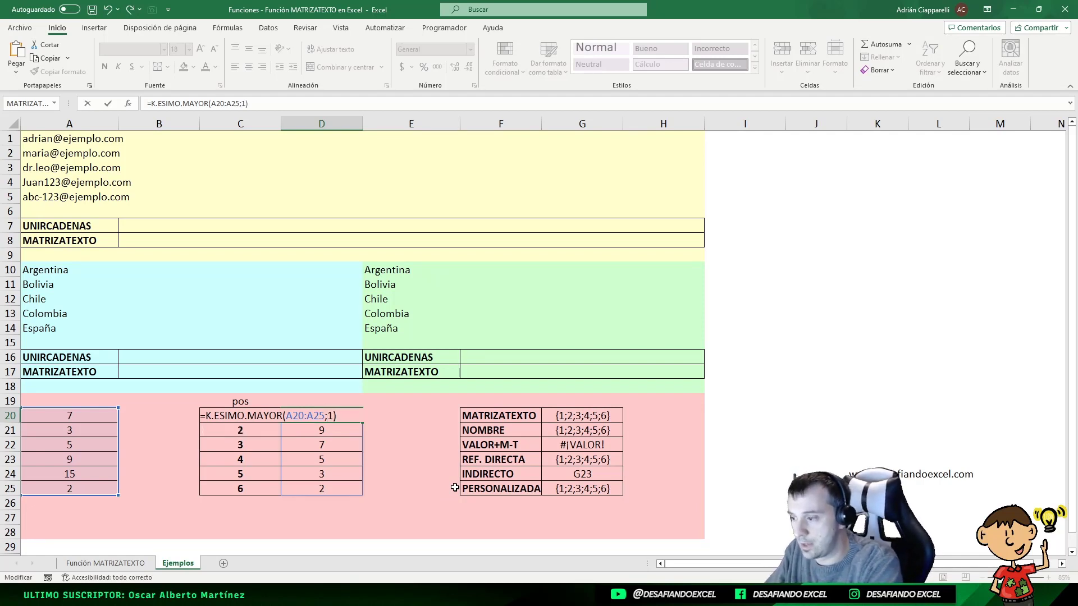
{"action": "key", "text": "Return"}
{"action": "left_click", "coordinate": [337, 413]}
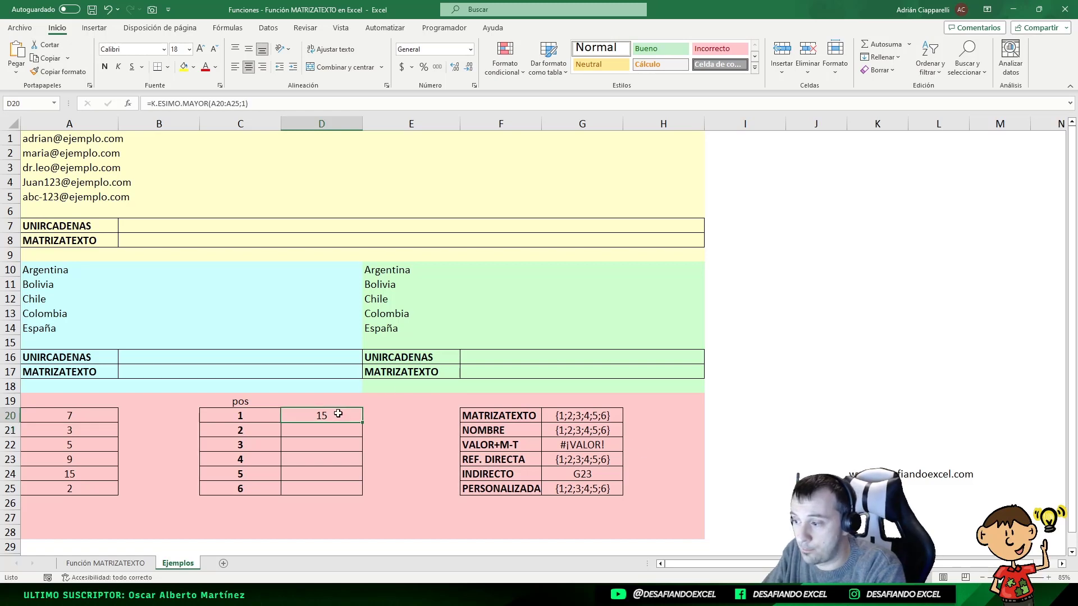
- Set the position argument of the K.ESIMO.MAYOR formula in D20 to 2 and check it against the source list
{"action": "double_click", "coordinate": [340, 414]}
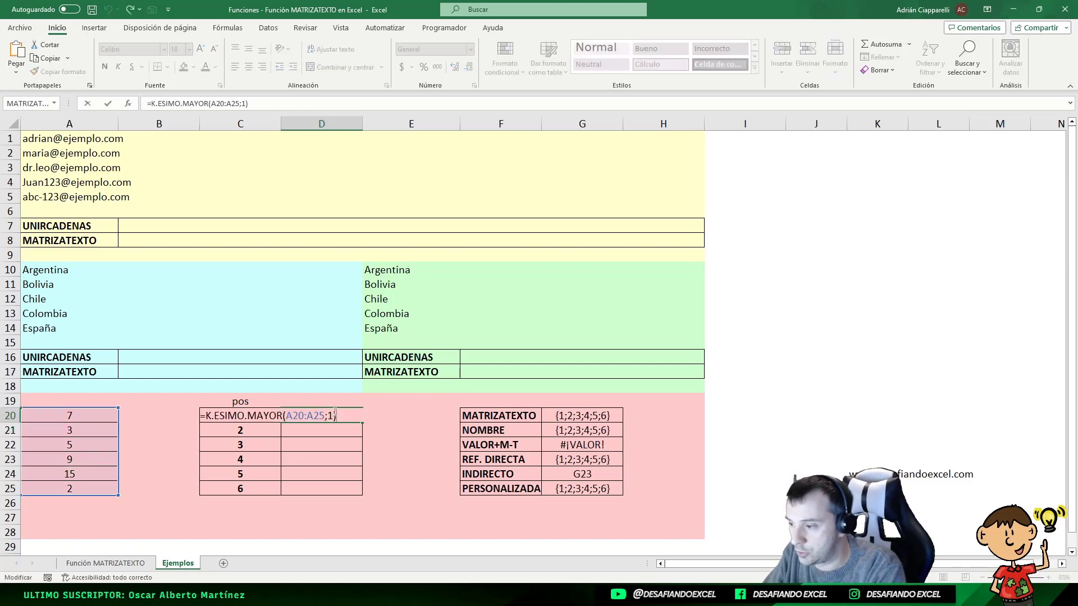
{"action": "key", "text": "BackSpace"}
{"action": "type", "text": "2"}
{"action": "key", "text": "Return"}
{"action": "left_click", "coordinate": [336, 415]}
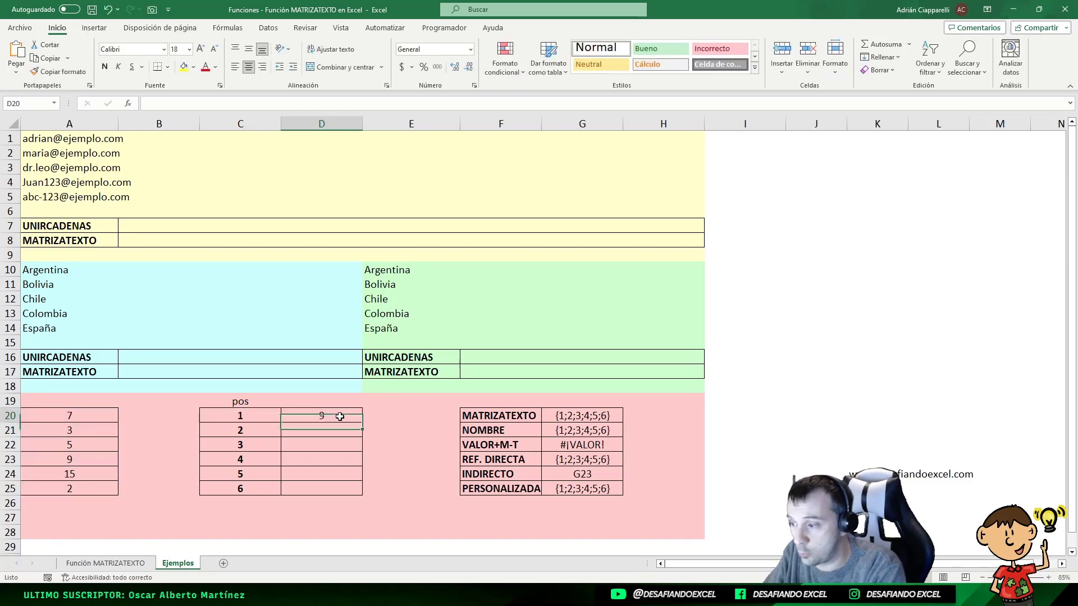
{"action": "left_click", "coordinate": [64, 459]}
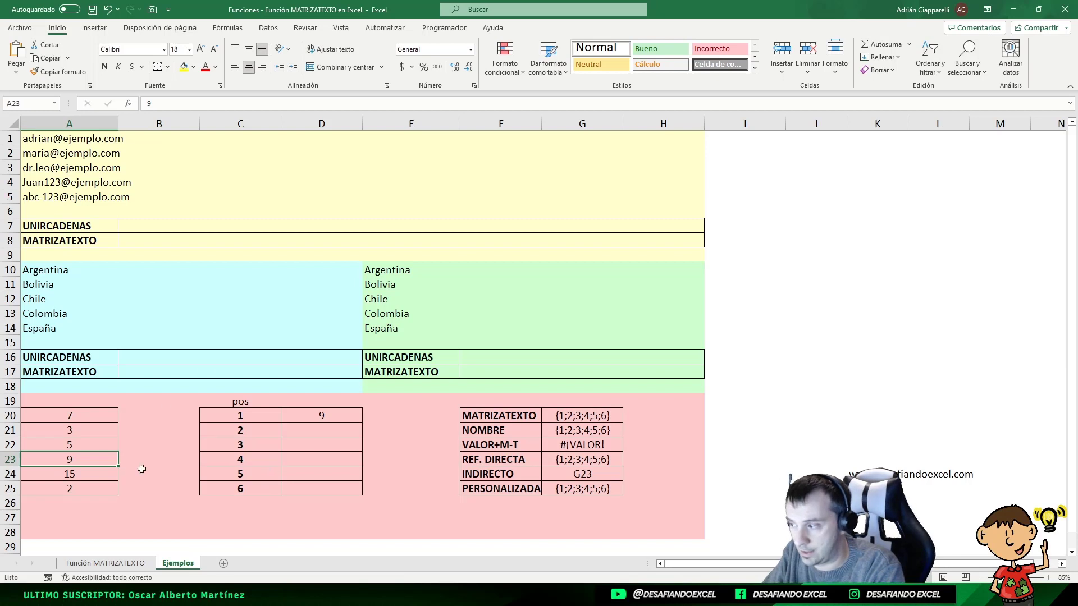
- Replace the position argument in D20's K.ESIMO.MAYOR formula with the array constant {1;2}
{"action": "double_click", "coordinate": [337, 416]}
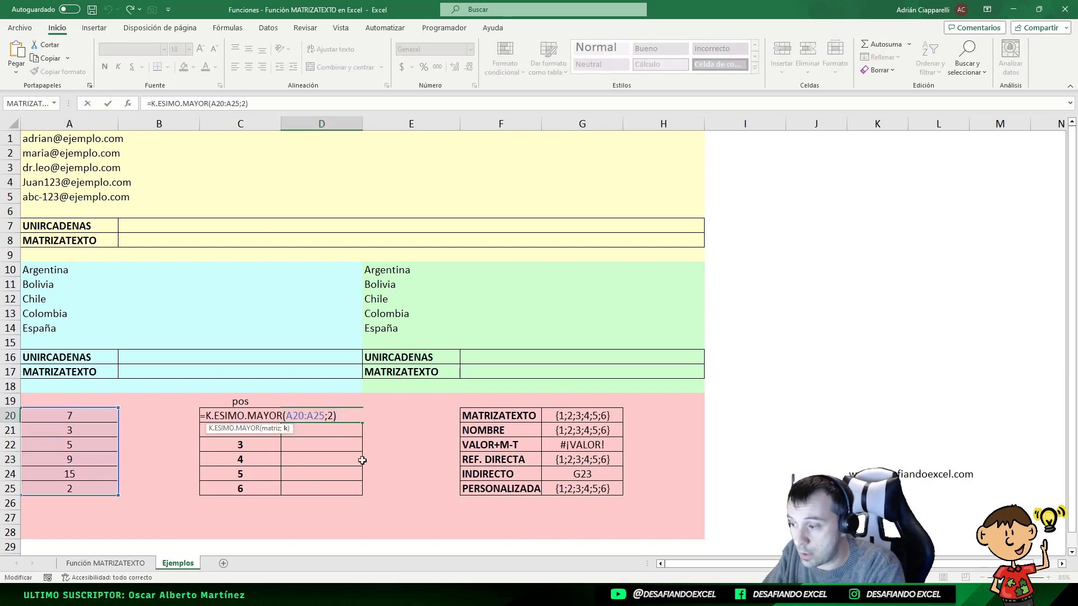
{"action": "key", "text": "BackSpace"}
{"action": "type", "text": "{1"}
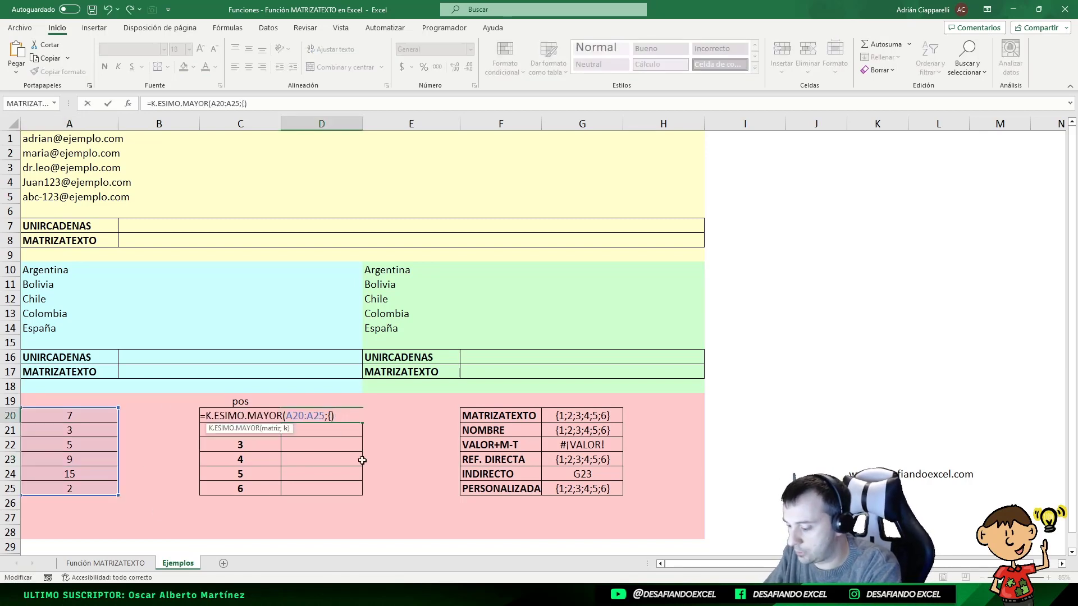
{"action": "type", "text": ";2}"}
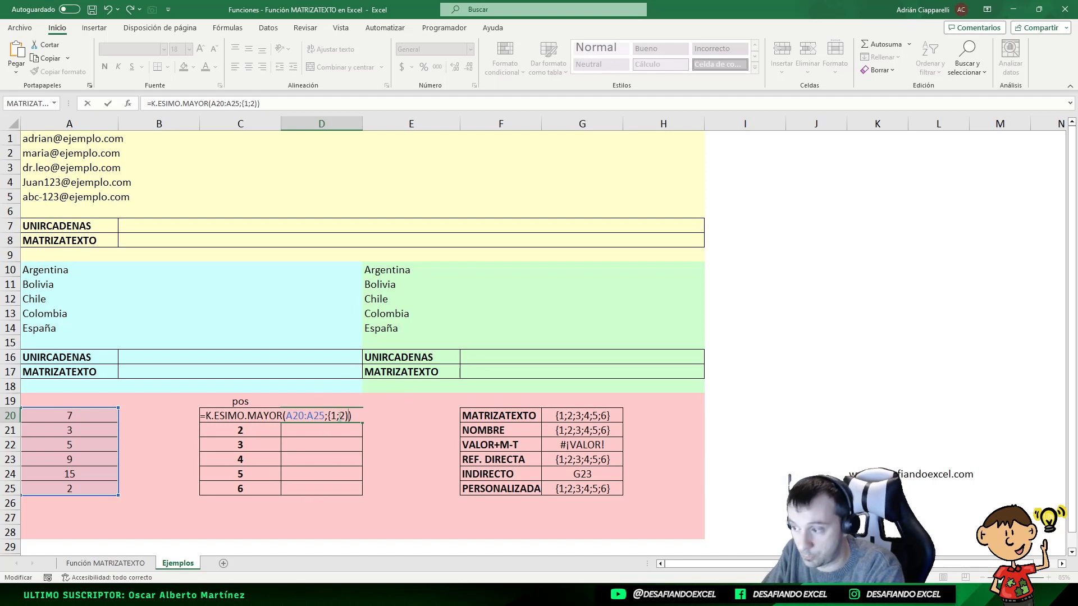
{"action": "left_click", "coordinate": [340, 416]}
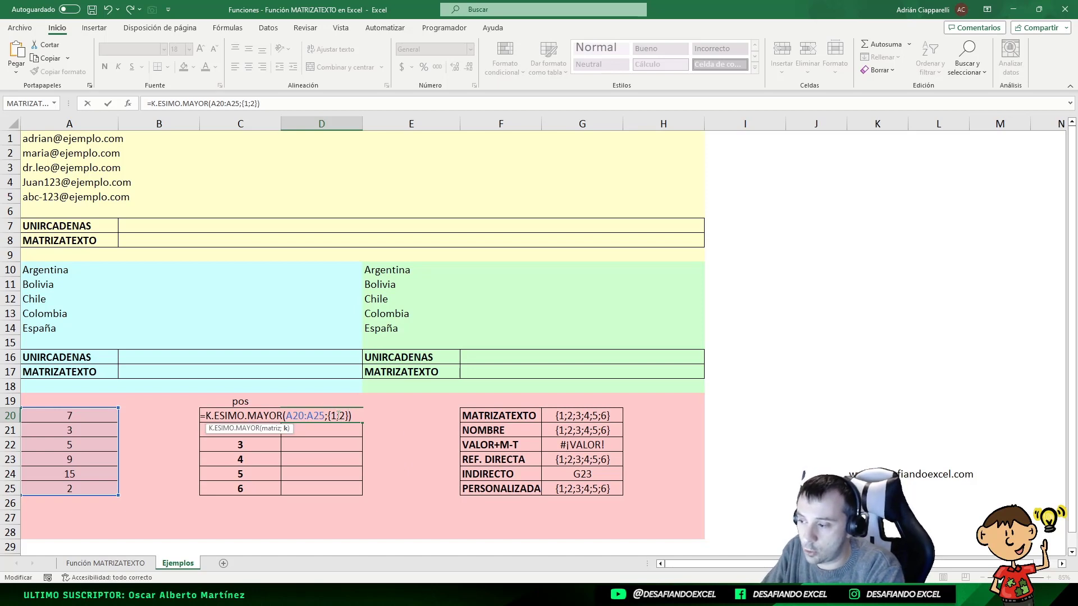
{"action": "key", "text": "Return"}
{"action": "left_click", "coordinate": [345, 412]}
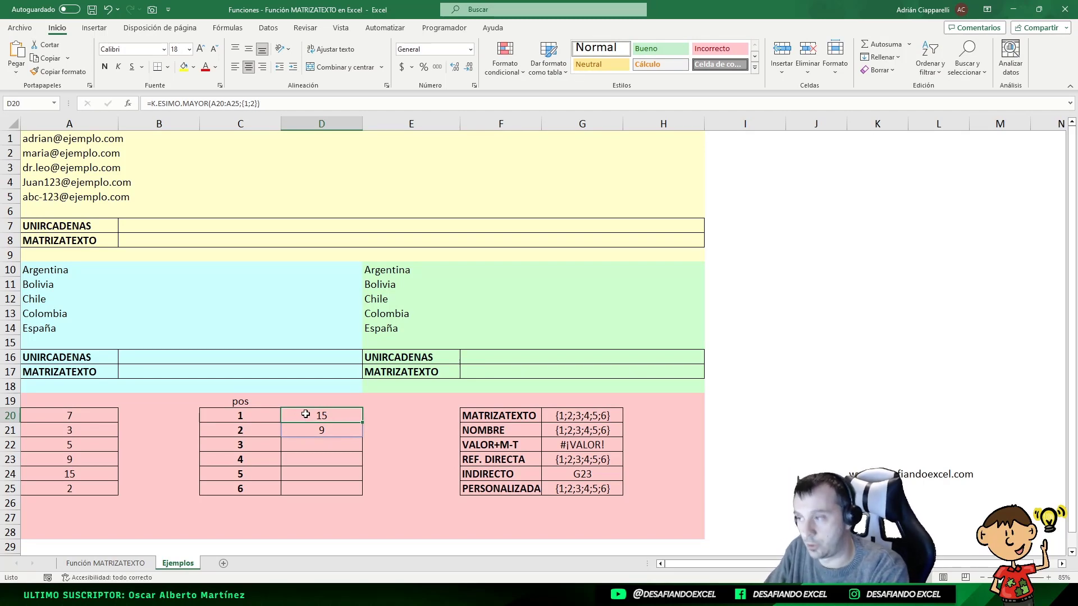
- Extend the array constant in D20's K.ESIMO.MAYOR formula to {1;2;3;4;5;6}
{"action": "left_click", "coordinate": [256, 103]}
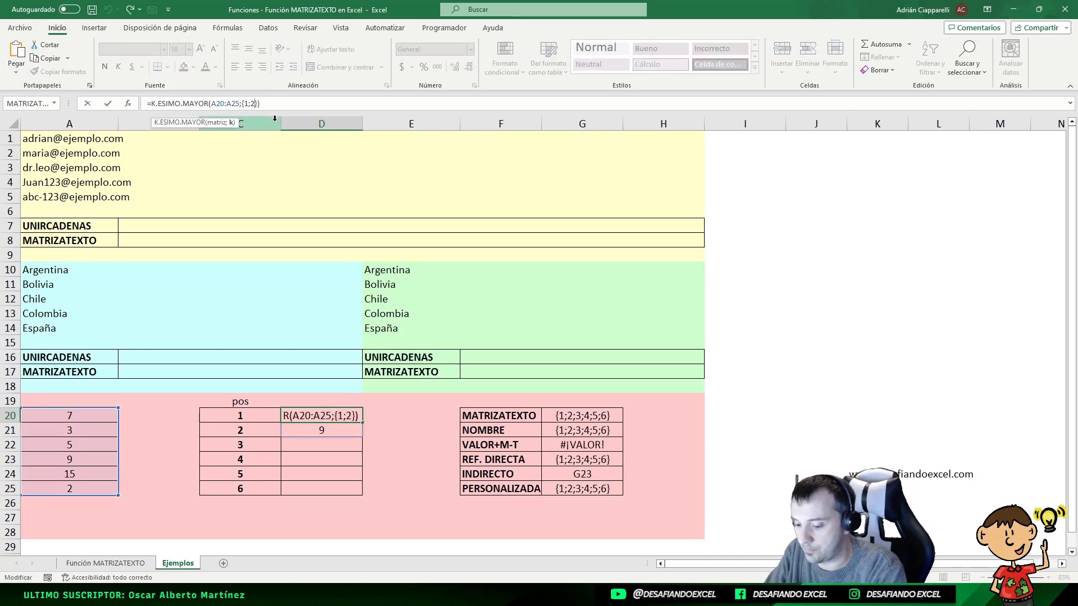
{"action": "type", "text": ";3;4;5;6"}
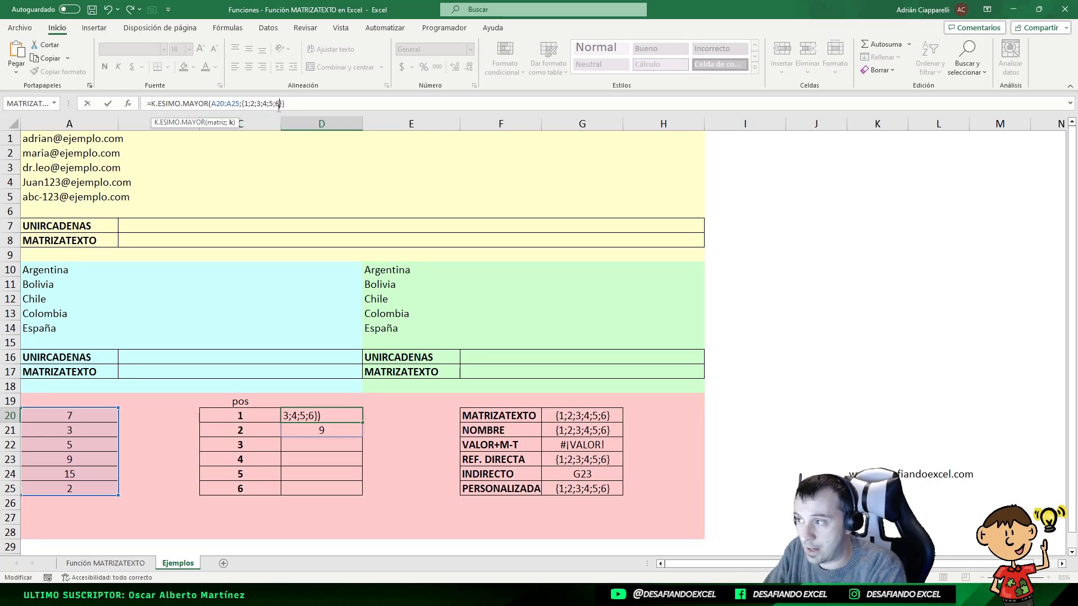
{"action": "key", "text": "Return"}
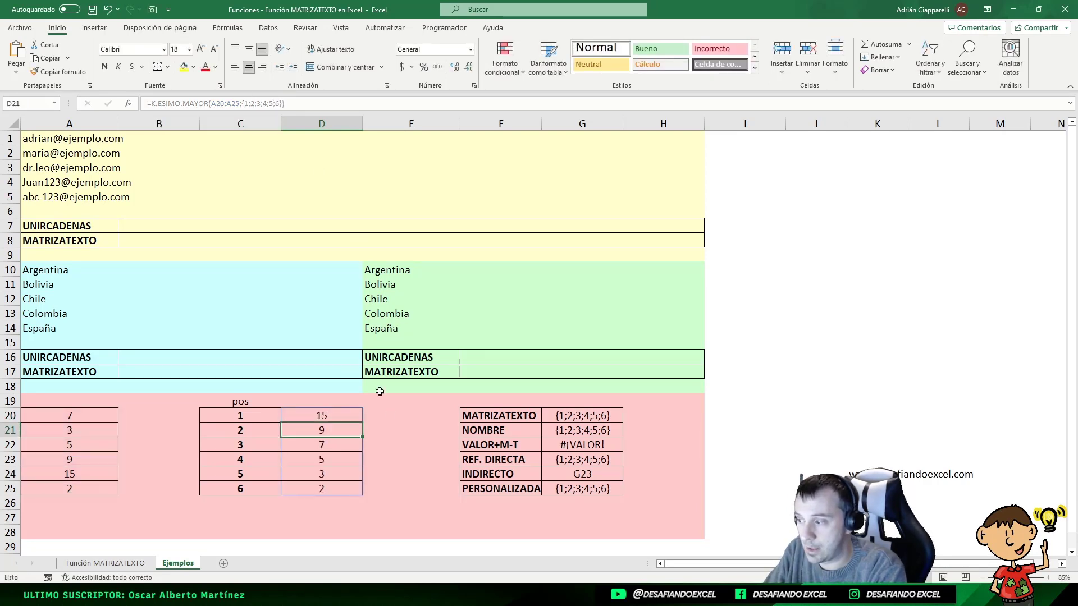
{"action": "left_click", "coordinate": [310, 418]}
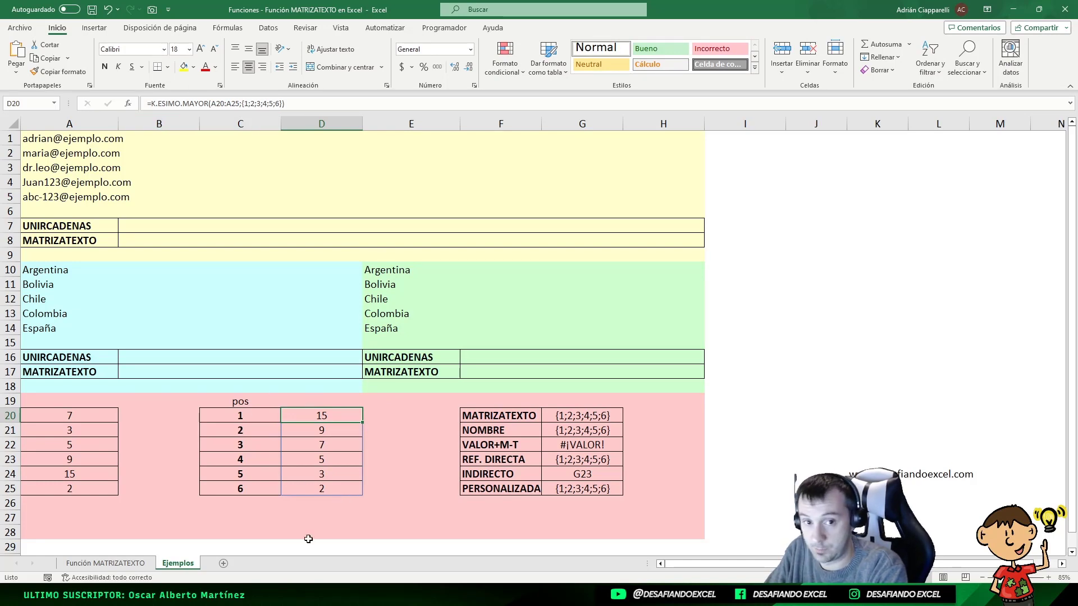
- Examine the array constant in D20's formula and the arguments of the MATRIZATEXTO formula in G20
{"action": "left_click", "coordinate": [266, 413]}
{"action": "left_click", "coordinate": [306, 412]}
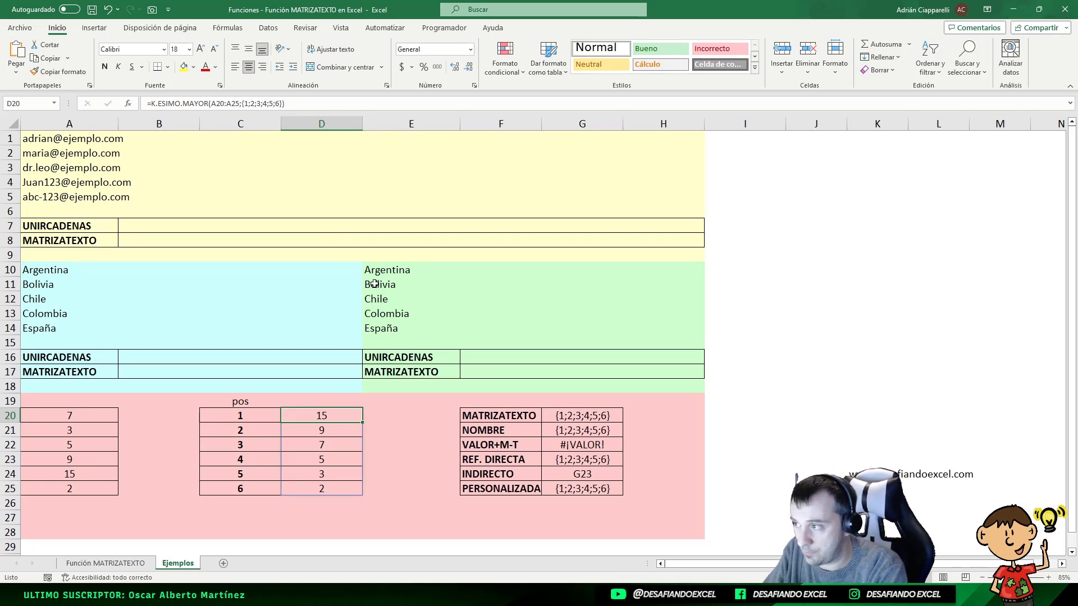
{"action": "left_click", "coordinate": [245, 103]}
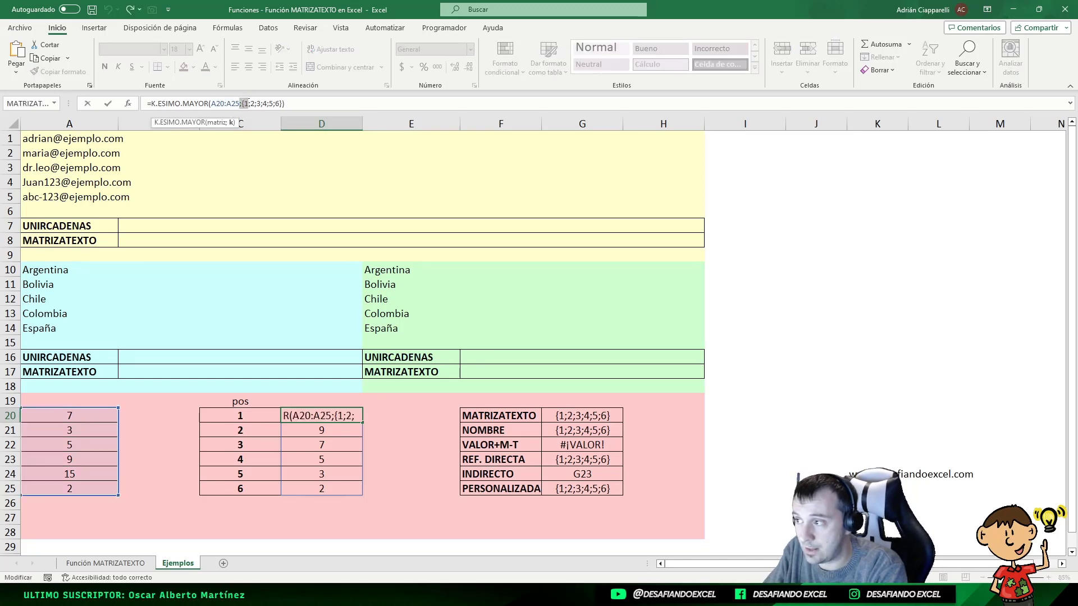
{"action": "left_click_drag", "start_coordinate": [243, 104], "coordinate": [282, 101]}
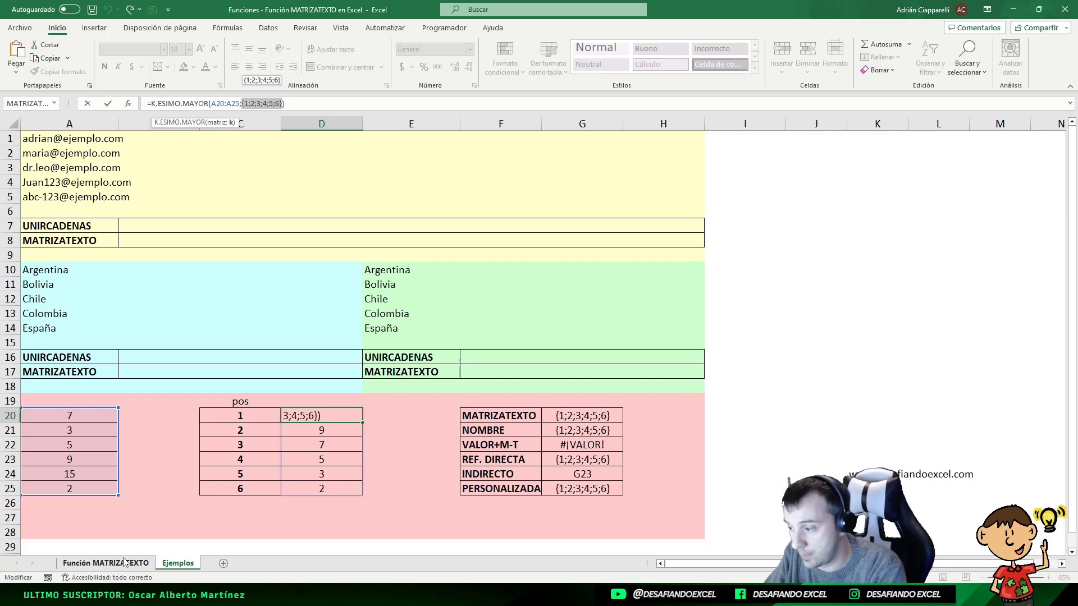
{"action": "key", "text": "Escape"}
{"action": "left_click", "coordinate": [531, 416]}
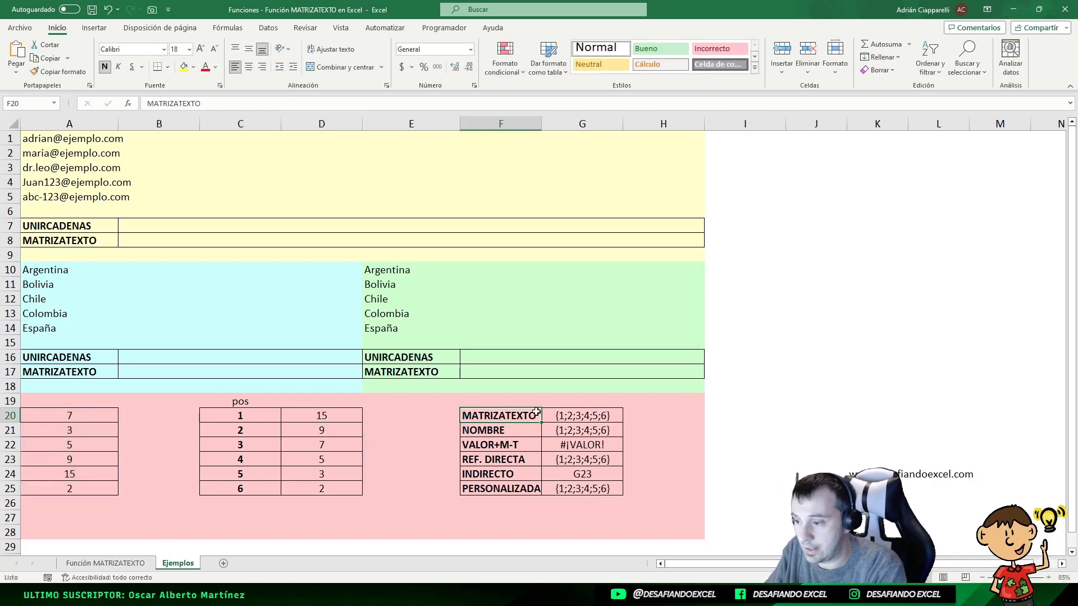
{"action": "left_click", "coordinate": [580, 417]}
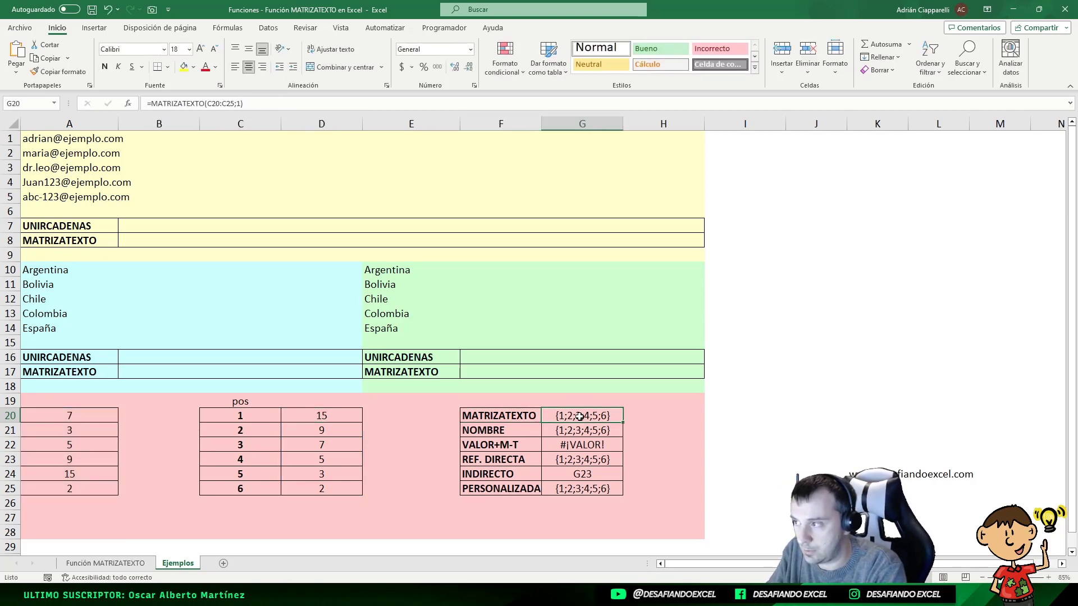
{"action": "double_click", "coordinate": [582, 416]}
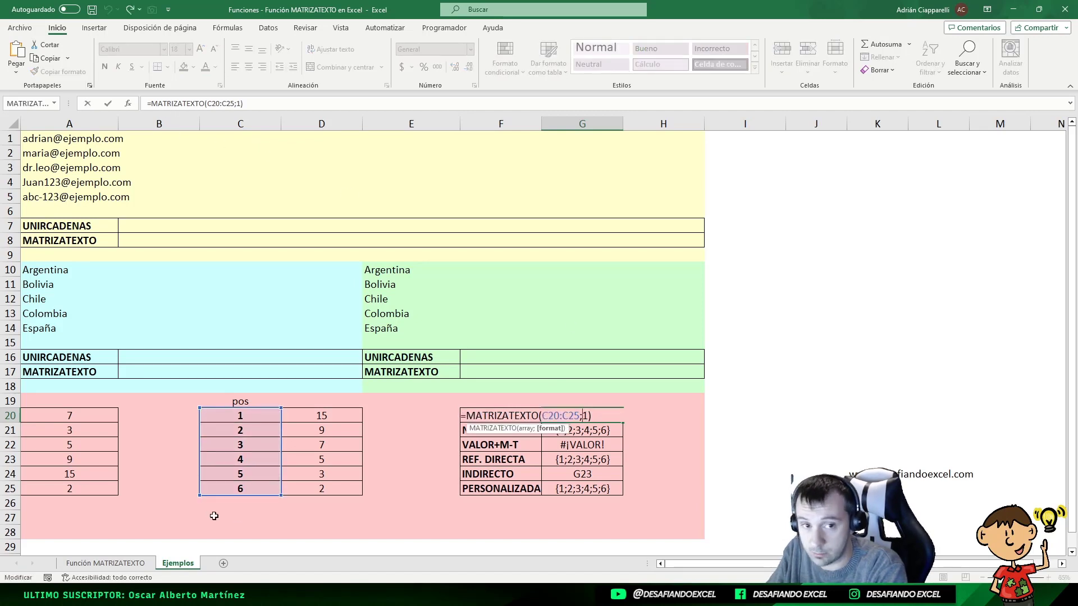
{"action": "left_click", "coordinate": [589, 416]}
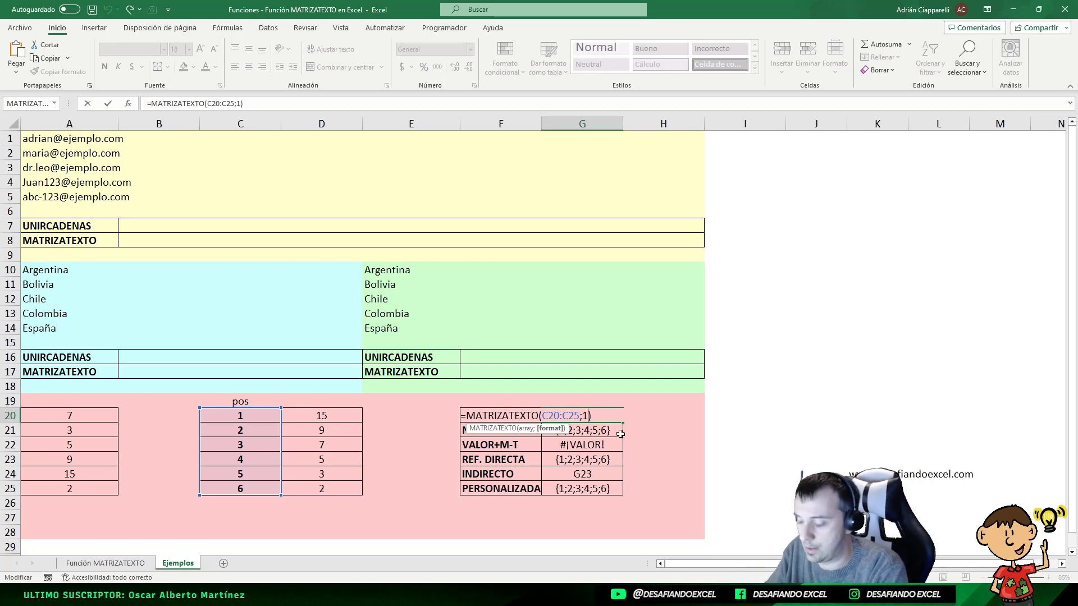
{"action": "key", "text": "ctrl+Return"}
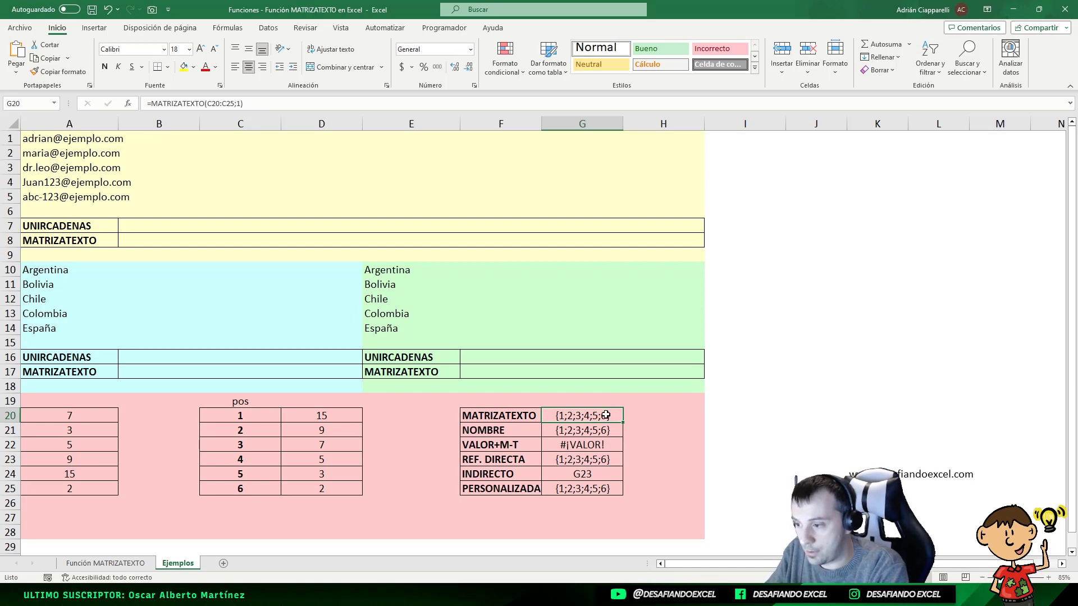
- Copy MATRIZATEXTO(C20:C25;1) from G20 and paste it over the array constant in D20's K.ESIMO.MAYOR formula
{"action": "left_click_drag", "start_coordinate": [243, 103], "coordinate": [150, 106]}
{"action": "key", "text": "ctrl+c"}
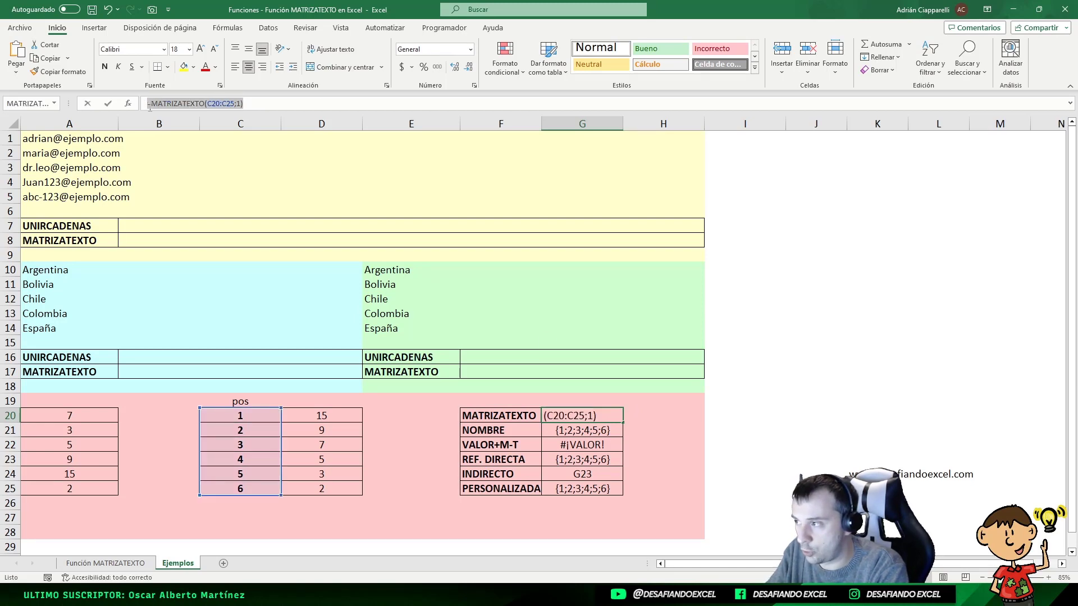
{"action": "key", "text": "Escape"}
{"action": "double_click", "coordinate": [331, 416]}
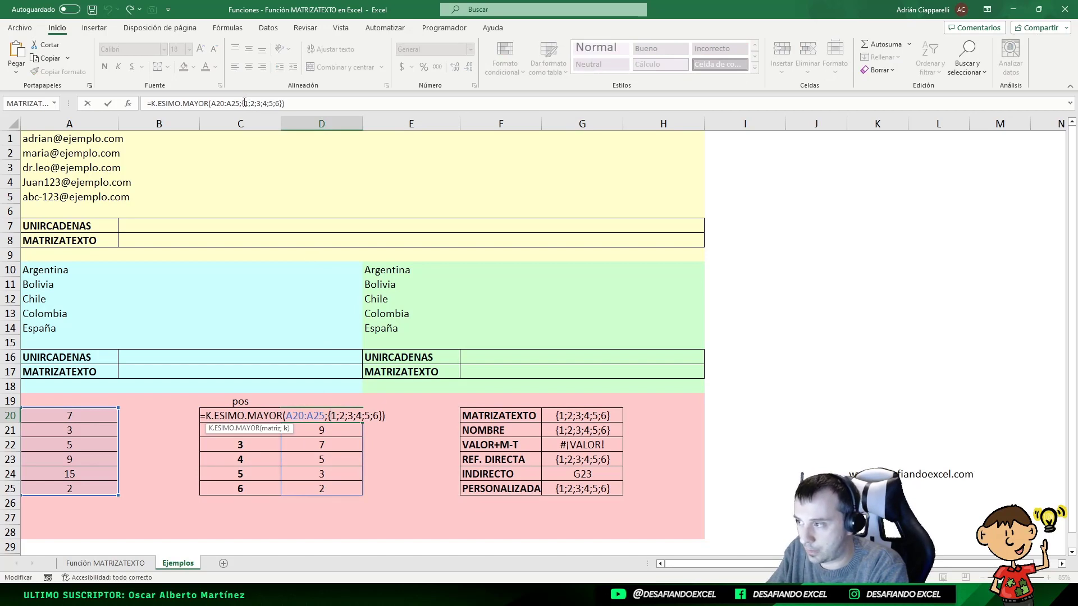
{"action": "left_click_drag", "start_coordinate": [244, 104], "coordinate": [279, 100]}
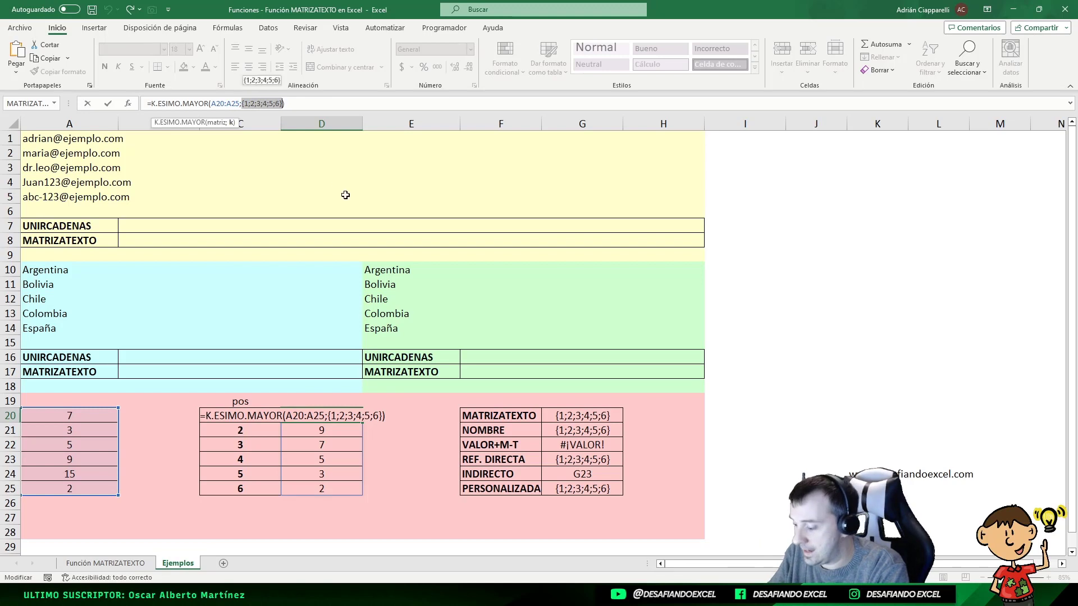
{"action": "key", "text": "ctrl+v"}
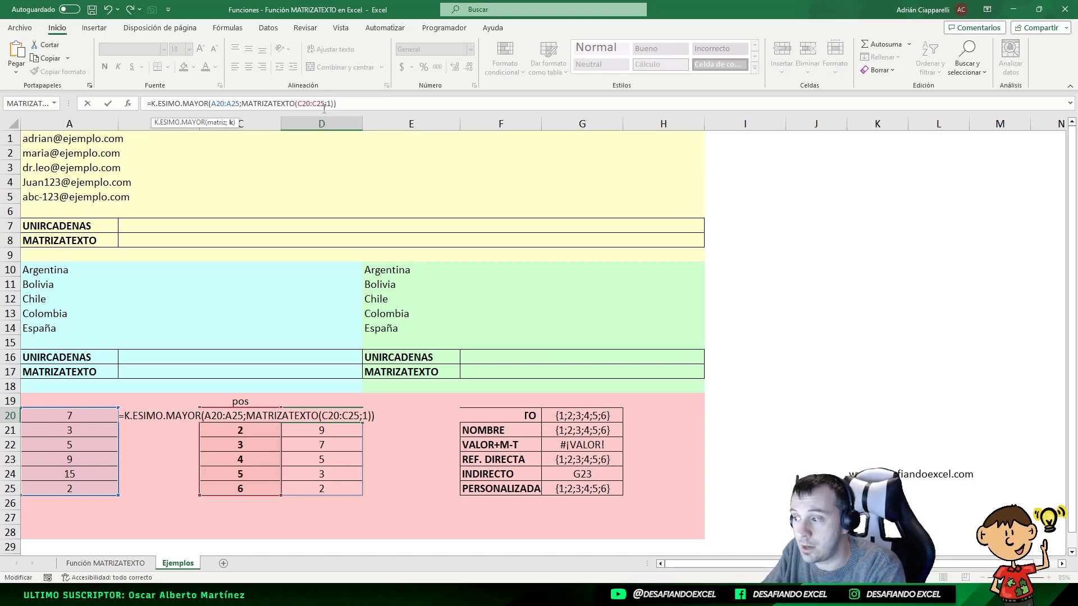
{"action": "key", "text": "ctrl+Return"}
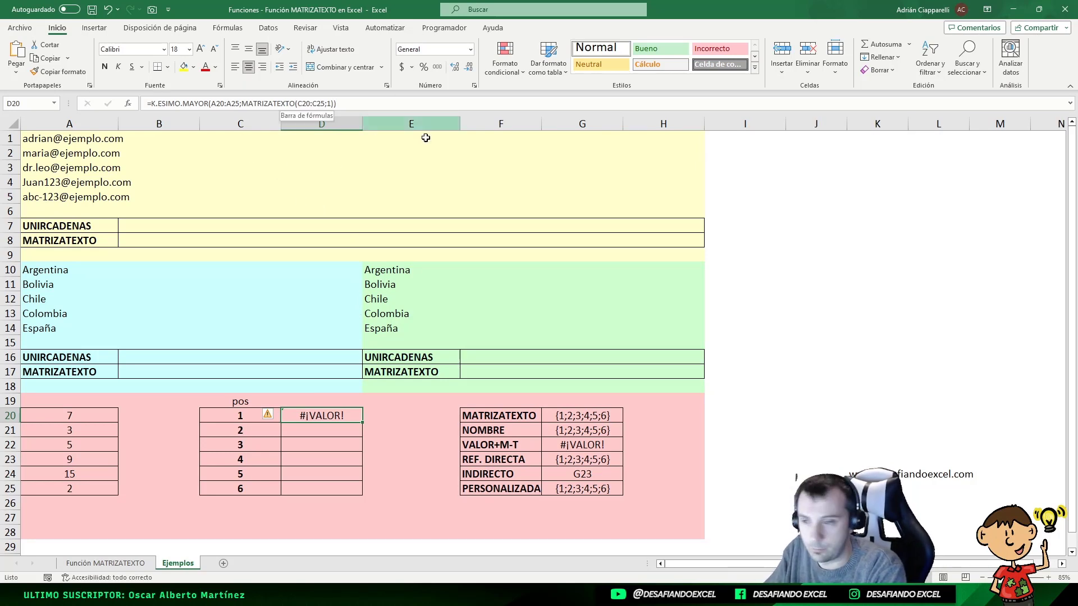
- Compare the MATRIZATEXTO formulas in G20 and G21, checking the array argument against the positions range C20:C25
{"action": "left_click", "coordinate": [572, 429]}
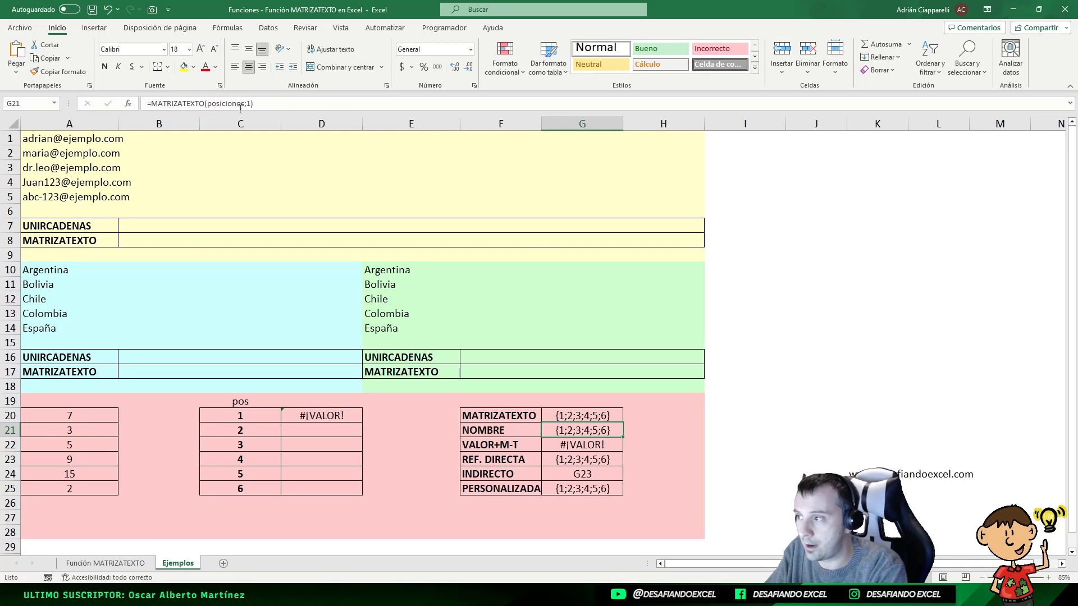
{"action": "left_click", "coordinate": [568, 416]}
{"action": "left_click", "coordinate": [162, 99]}
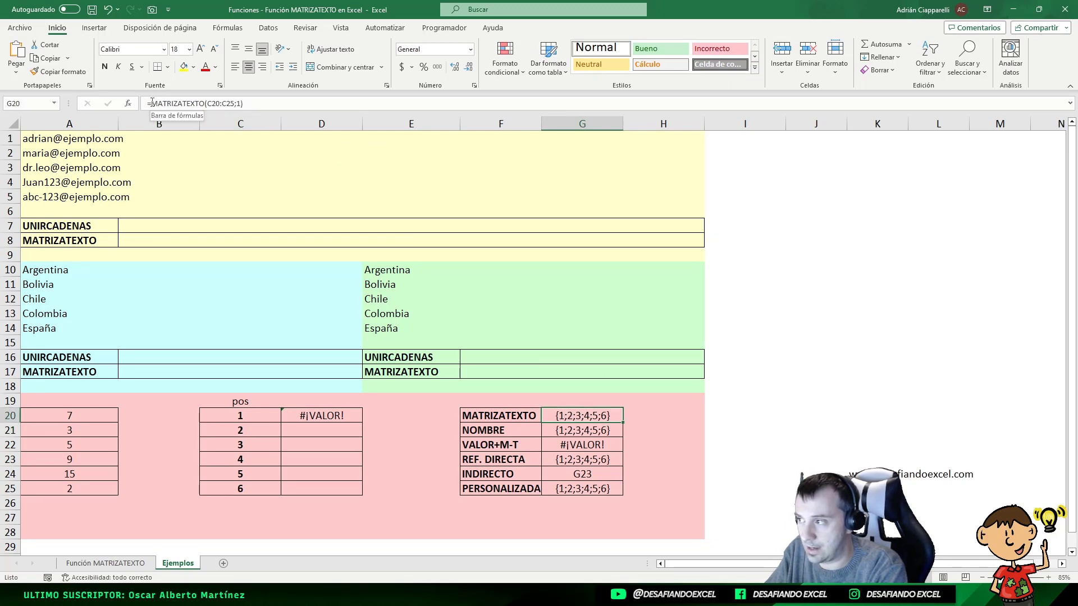
{"action": "double_click", "coordinate": [162, 99]}
{"action": "left_click_drag", "start_coordinate": [207, 103], "coordinate": [218, 104]}
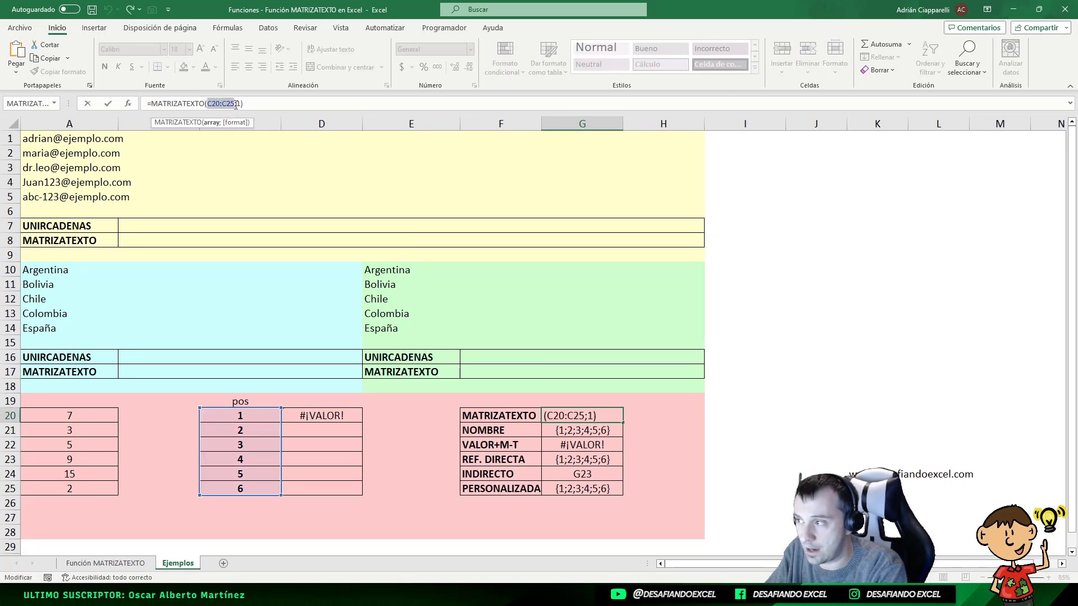
{"action": "key", "text": "Return"}
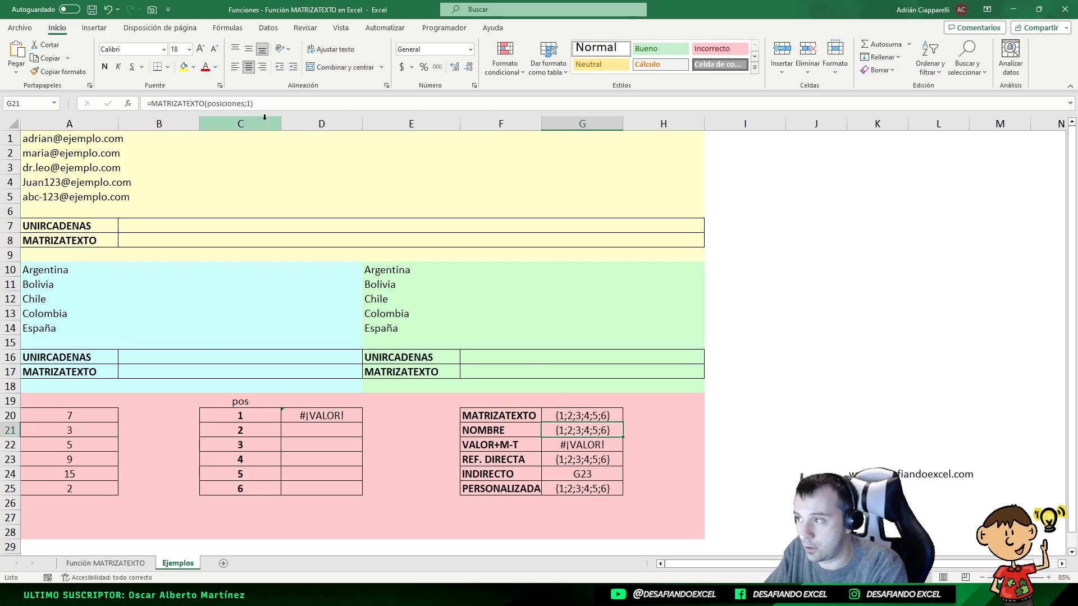
{"action": "left_click_drag", "start_coordinate": [250, 415], "coordinate": [257, 494]}
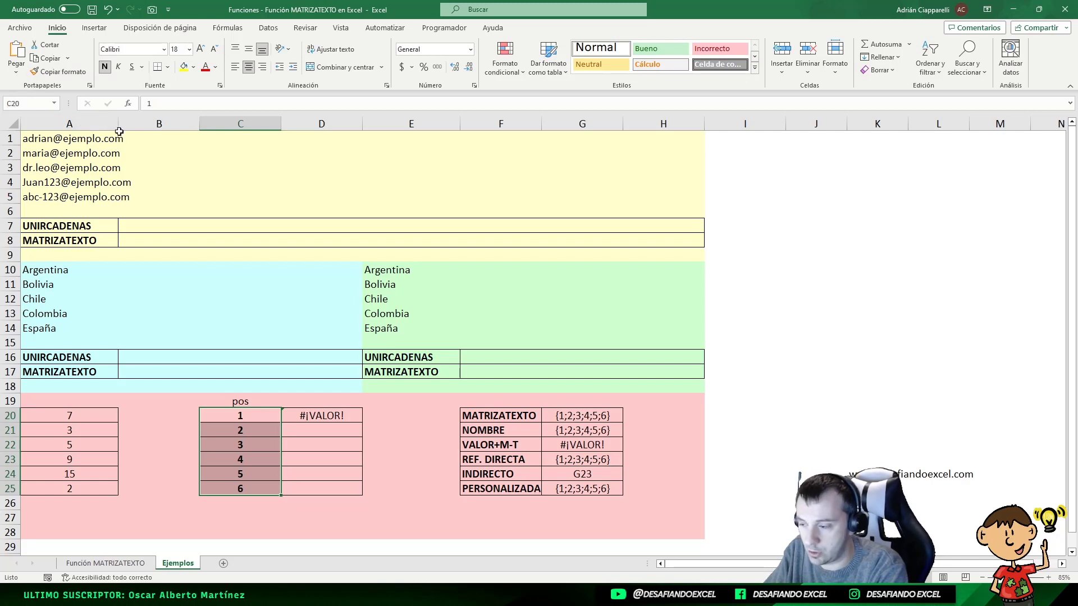
- Copy MATRIZATEXTO(posiciones;1) from G21 and paste it over the position argument of D20's K.ESIMO.MAYOR formula
{"action": "left_click", "coordinate": [581, 433]}
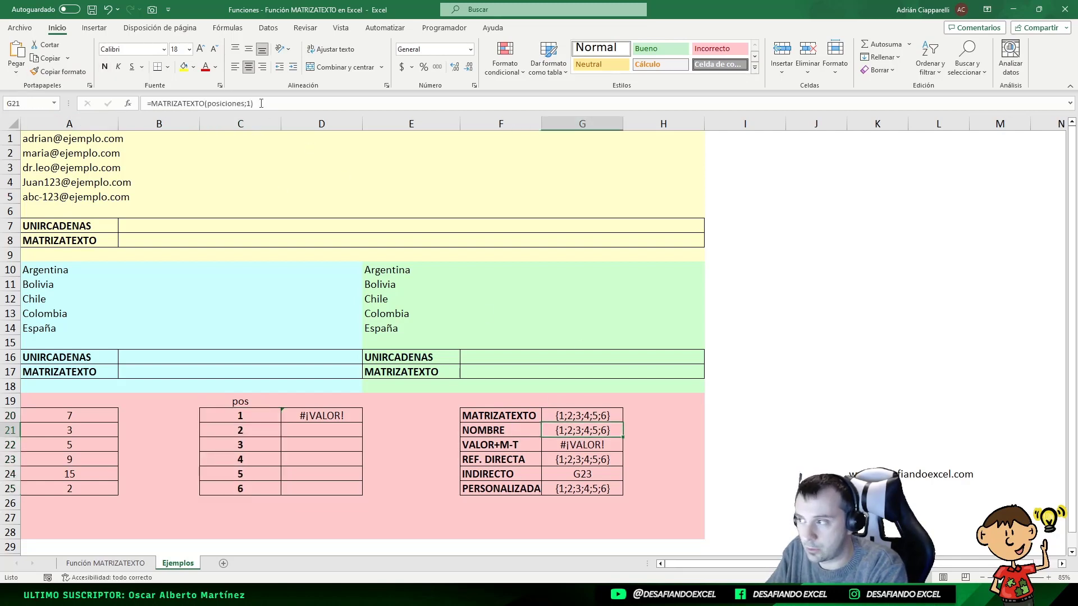
{"action": "left_click_drag", "start_coordinate": [260, 103], "coordinate": [150, 102]}
{"action": "key", "text": "ctrl+c"}
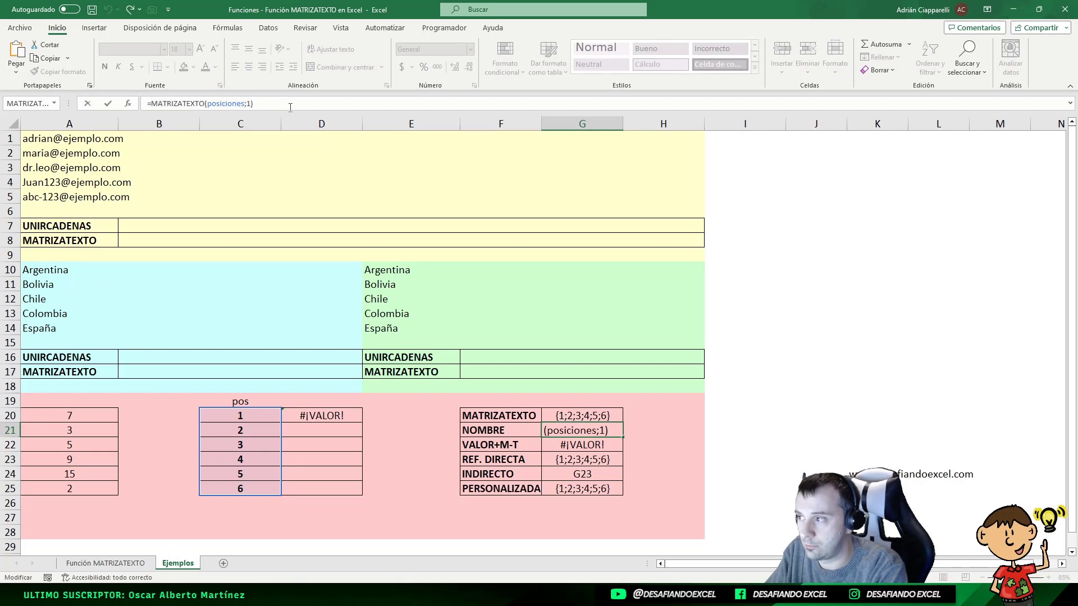
{"action": "key", "text": "Escape"}
{"action": "left_click", "coordinate": [330, 420]}
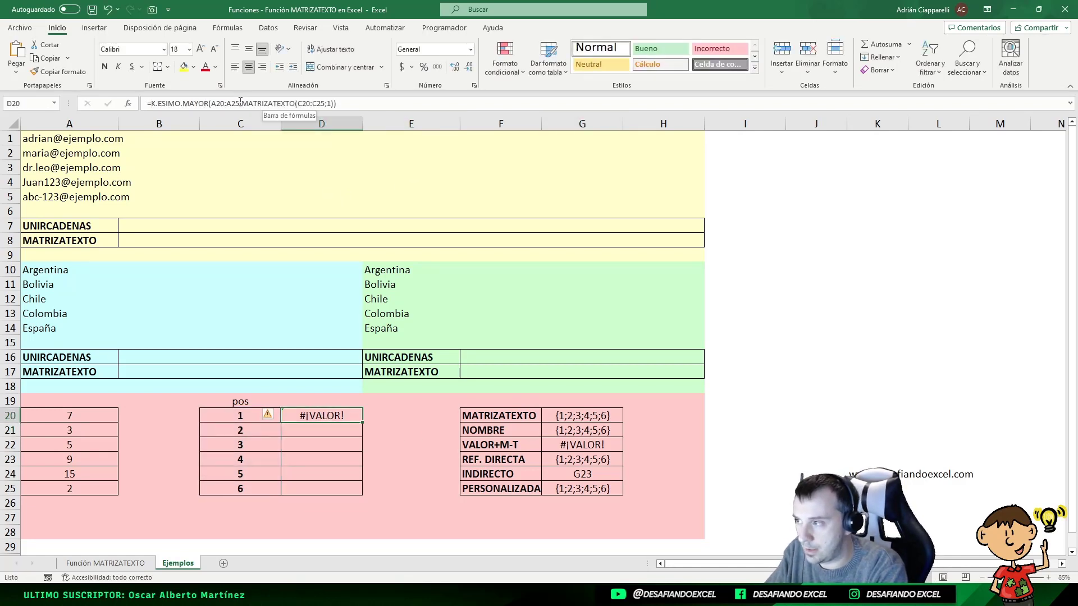
{"action": "left_click_drag", "start_coordinate": [241, 103], "coordinate": [332, 103]}
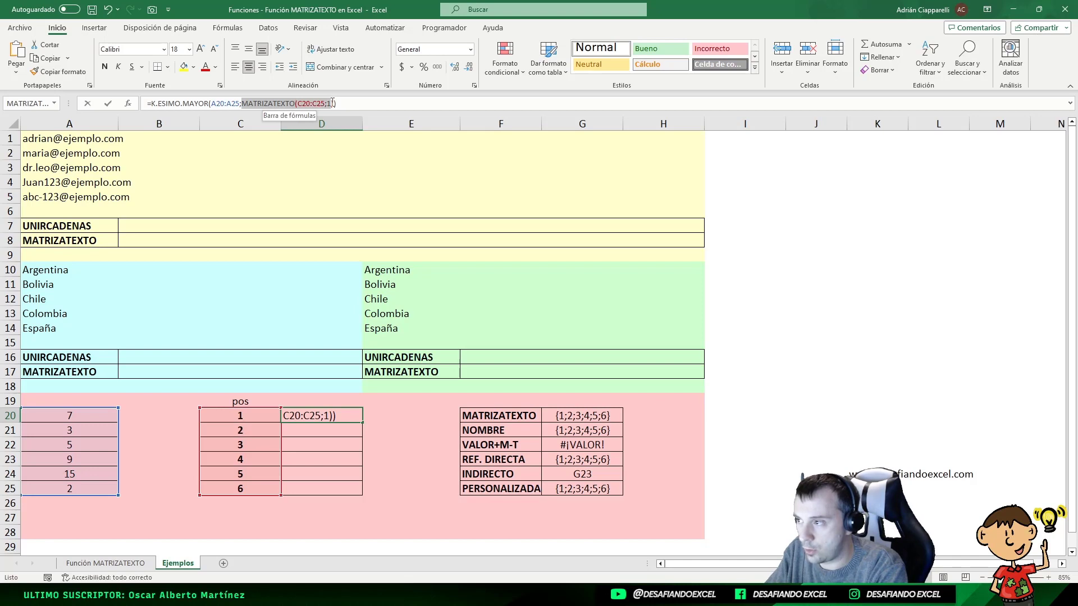
{"action": "key", "text": "ctrl+v"}
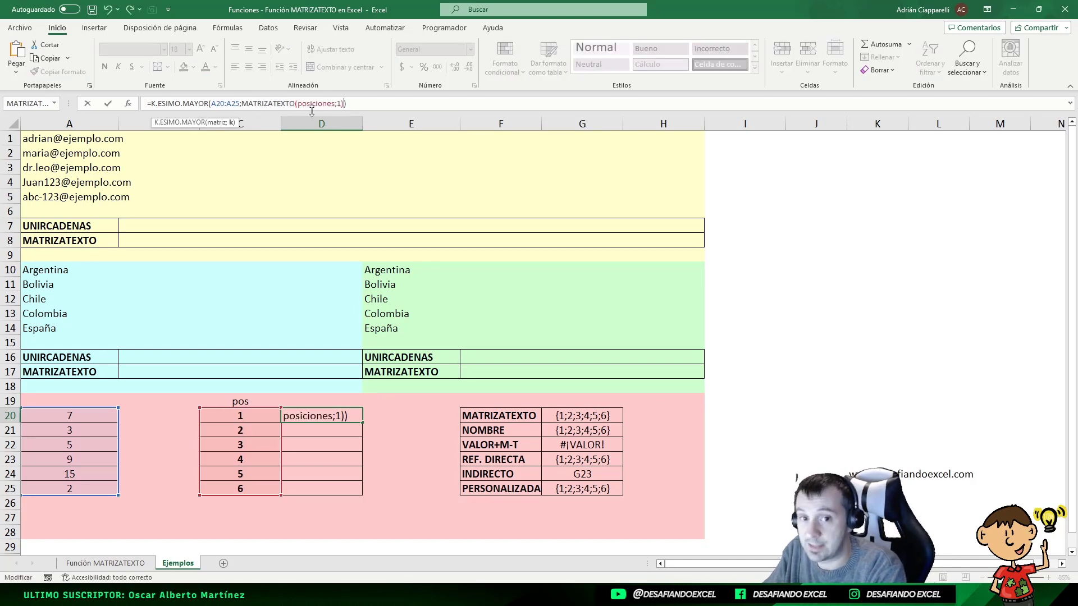
{"action": "key", "text": "ctrl+Return"}
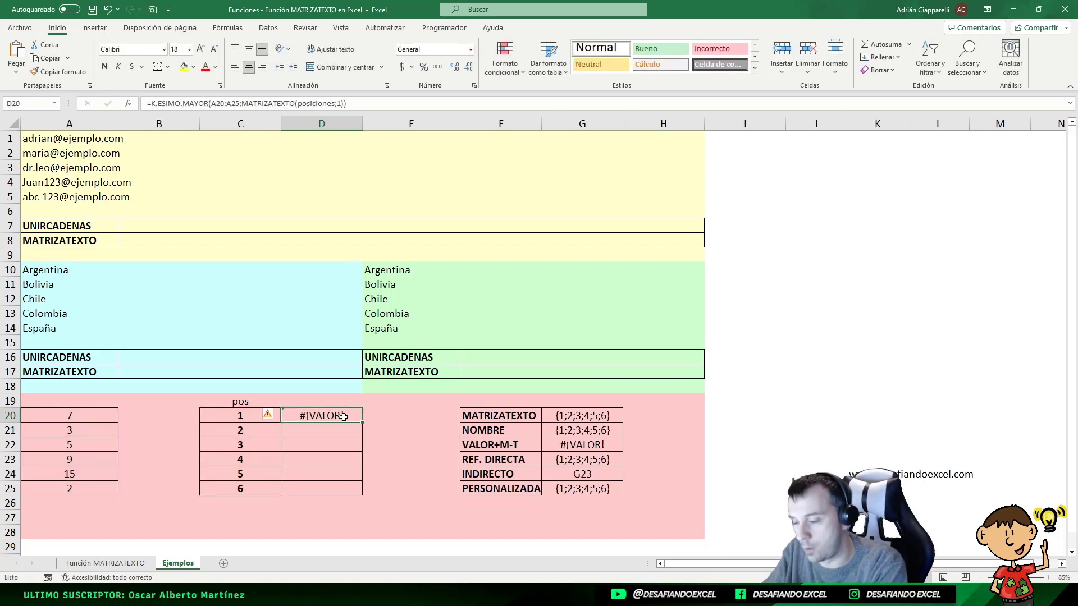
- Inspect the function arguments of MATRIZATEXTO and of the enclosing VALOR in G22's formula
{"action": "left_click", "coordinate": [600, 444]}
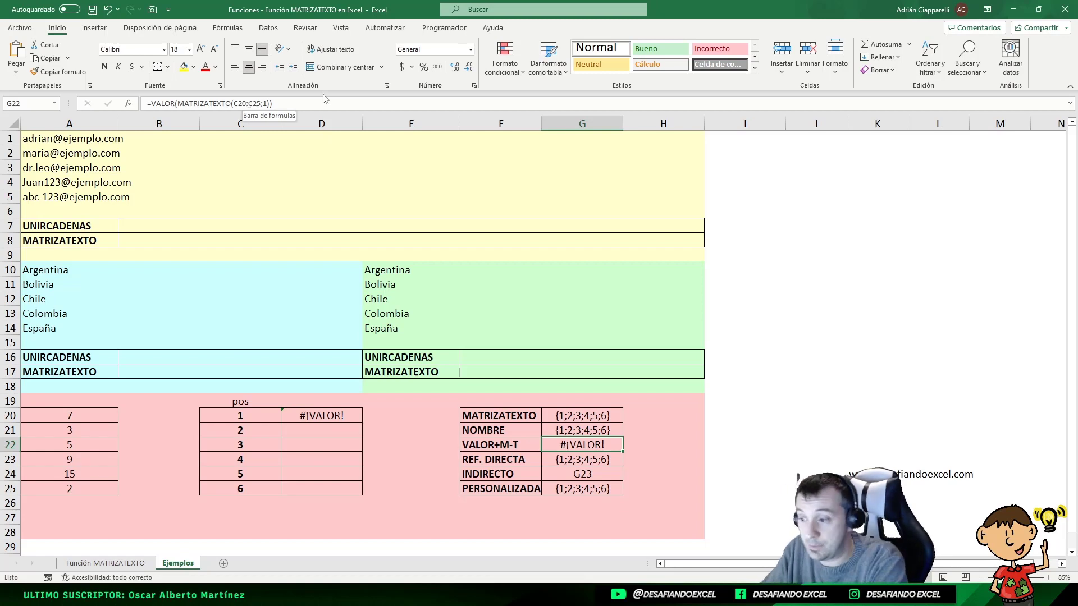
{"action": "double_click", "coordinate": [560, 446]}
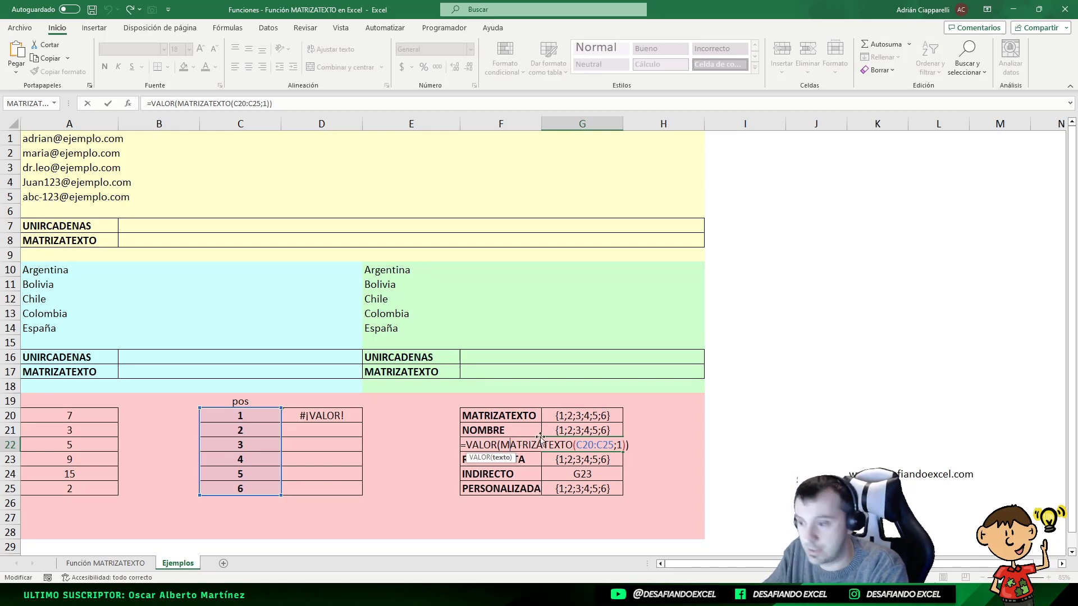
{"action": "left_click", "coordinate": [128, 103]}
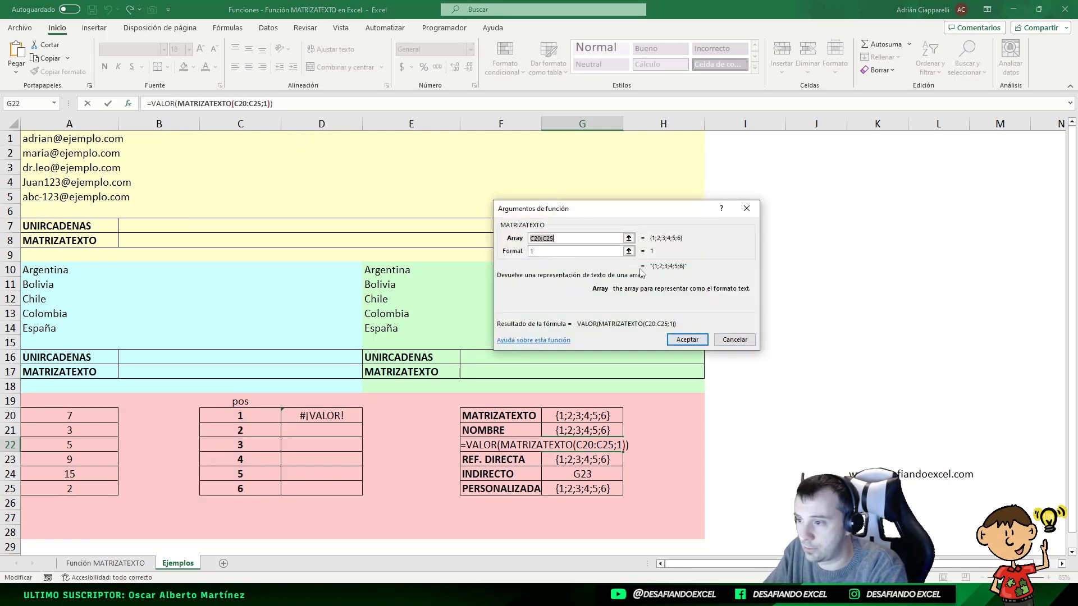
{"action": "key", "text": "Return"}
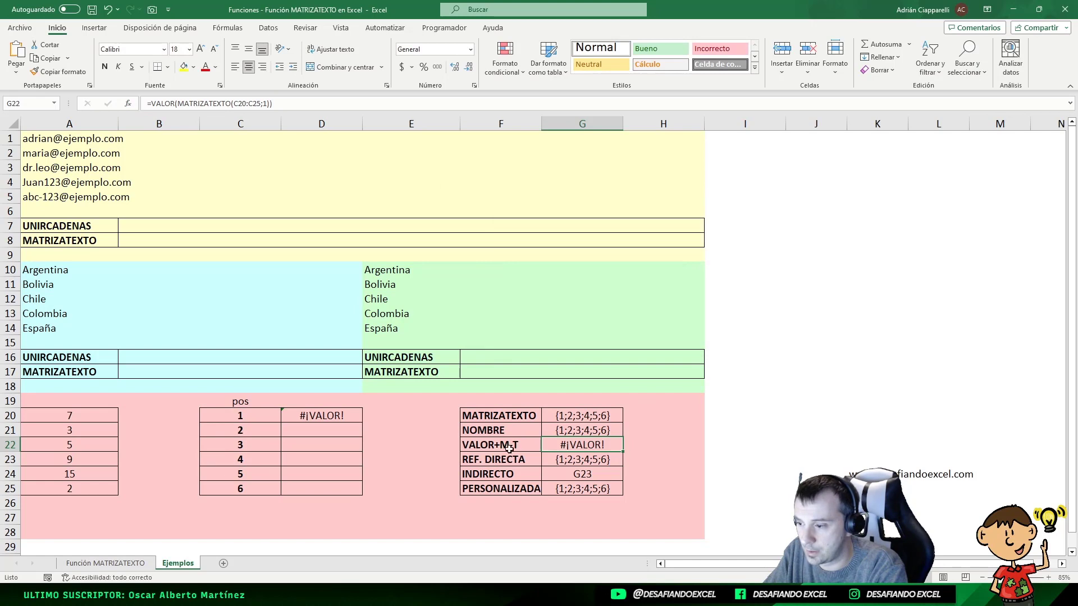
{"action": "left_click", "coordinate": [129, 104]}
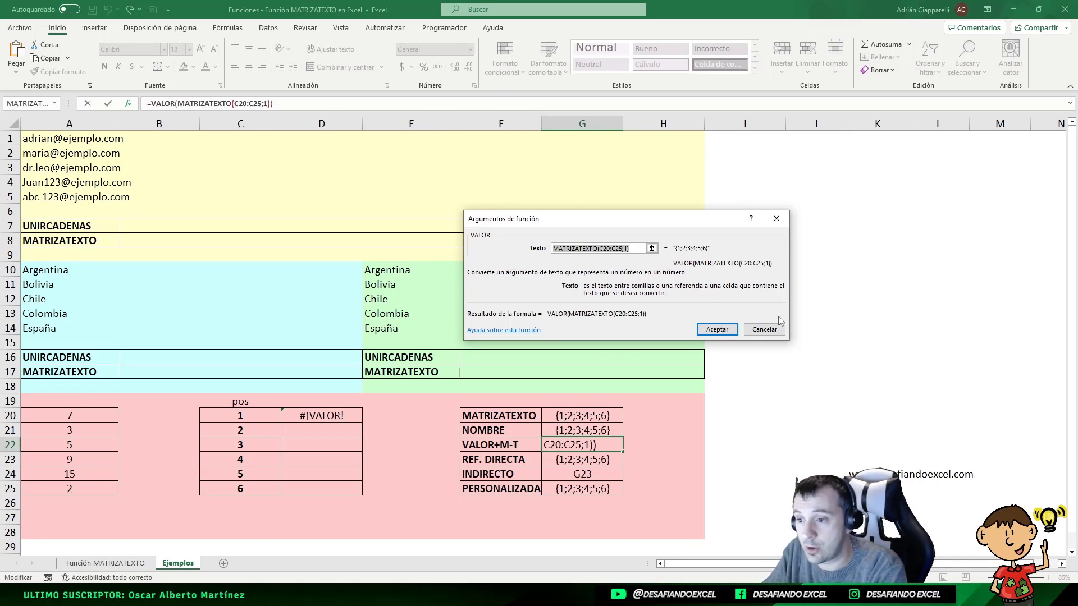
{"action": "key", "text": "Tab"}
{"action": "key", "text": "Return"}
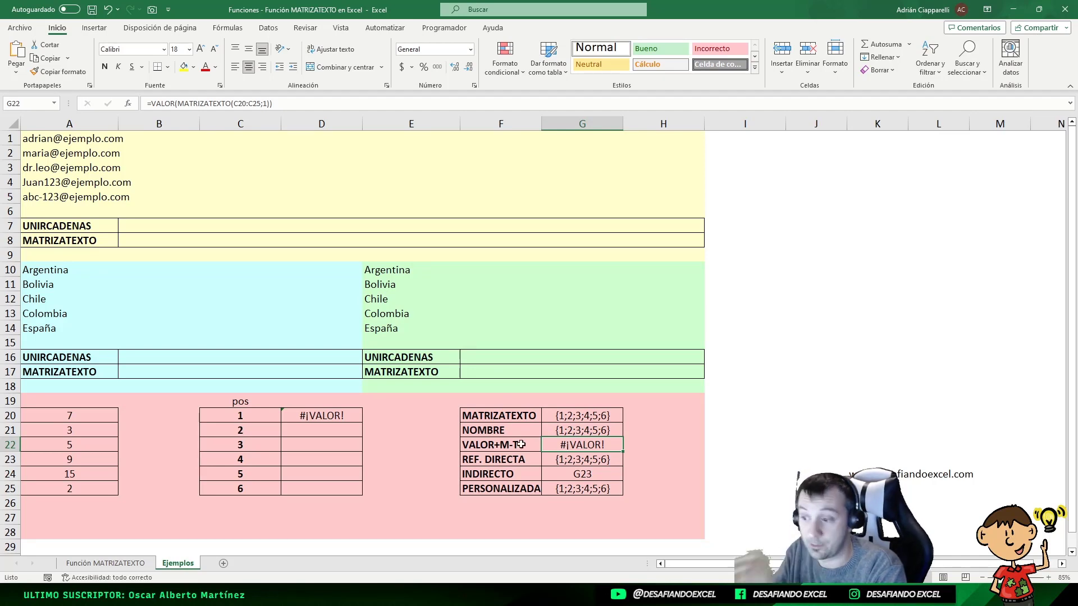
- Copy VALOR(MATRIZATEXTO(C20:C25;1)) from G22 and paste it over the position argument of D20's K.ESIMO.MAYOR formula
{"action": "left_click_drag", "start_coordinate": [273, 104], "coordinate": [150, 104]}
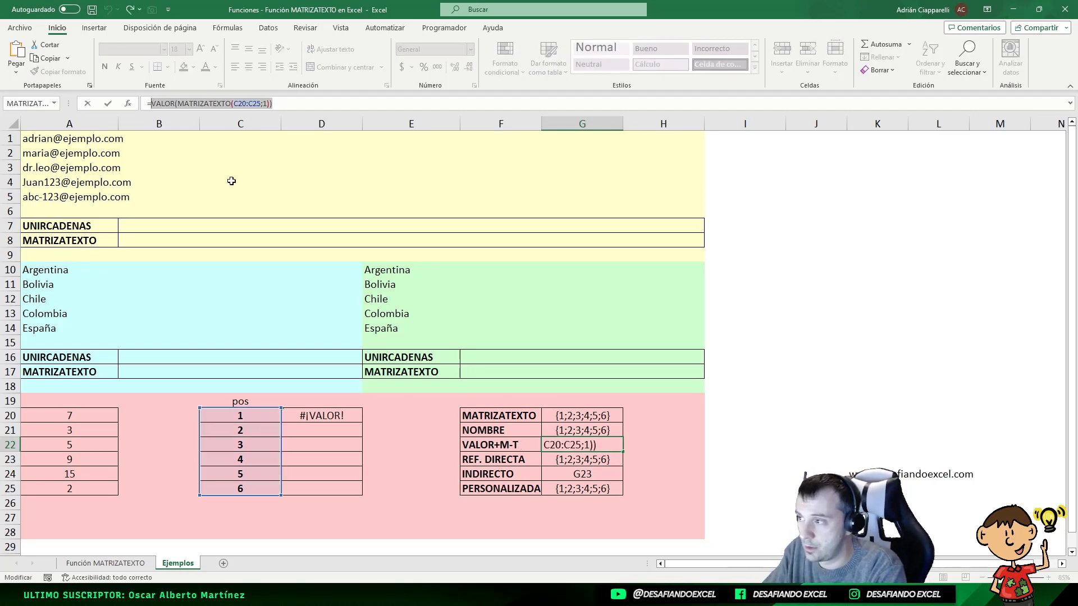
{"action": "key", "text": "Escape"}
{"action": "left_click", "coordinate": [314, 415]}
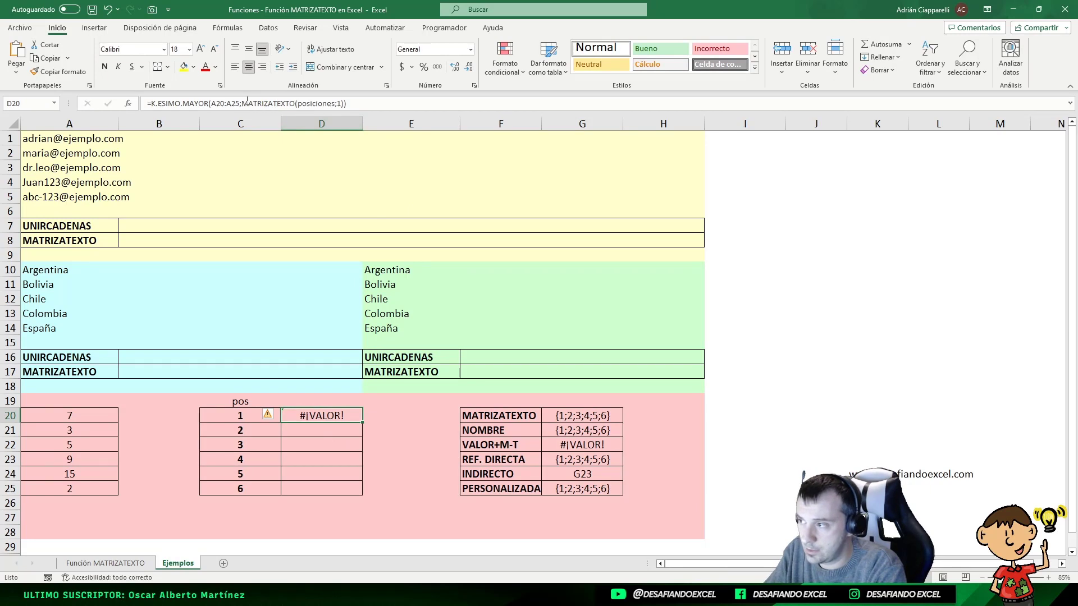
{"action": "left_click_drag", "start_coordinate": [243, 104], "coordinate": [346, 104]}
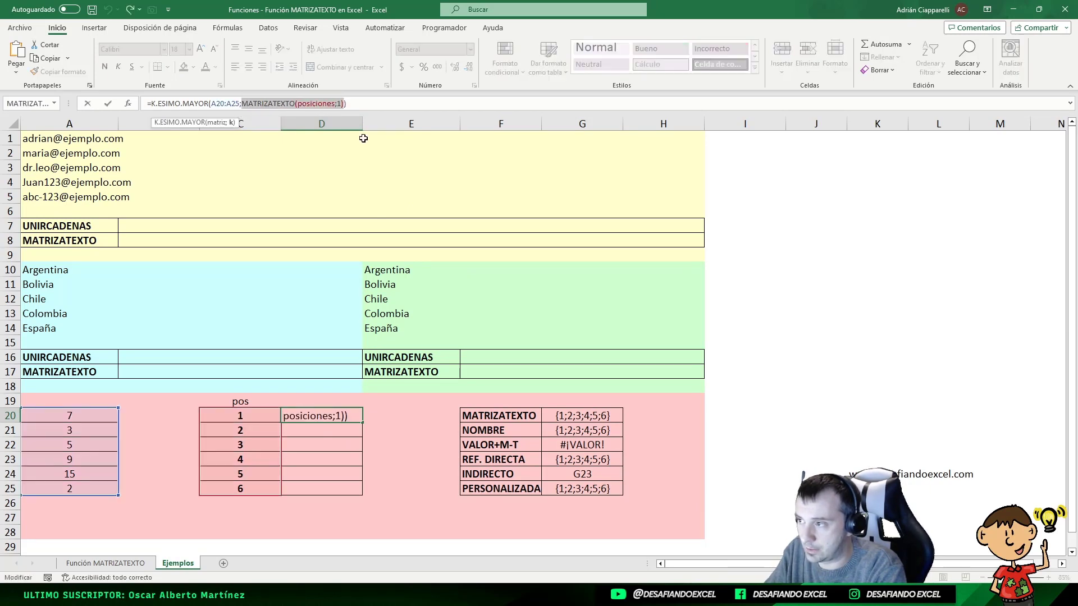
{"action": "key", "text": "F9"}
{"action": "key", "text": "Return"}
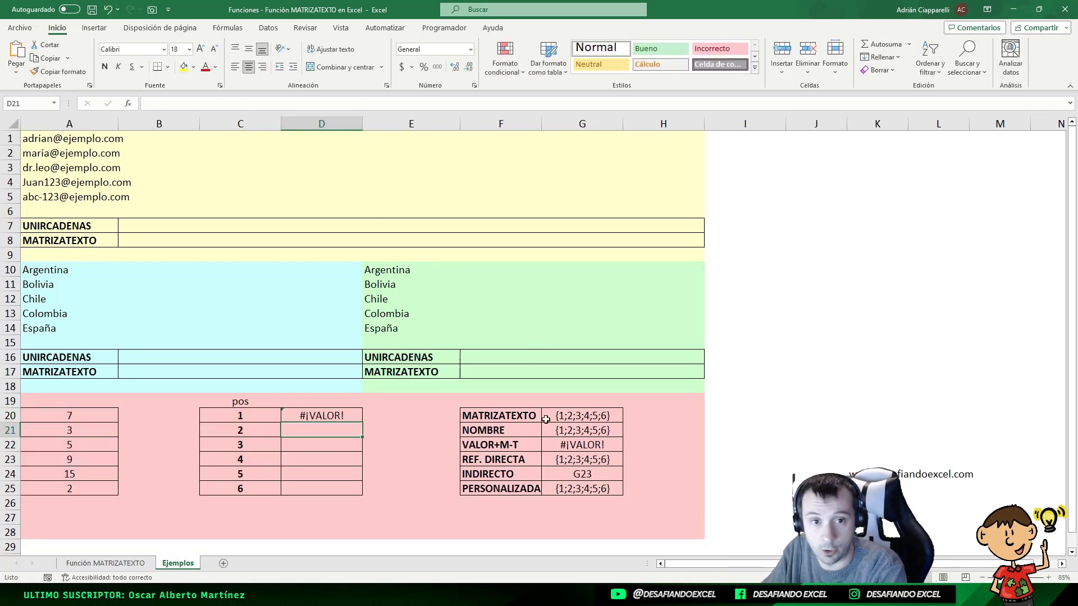
- Replace the position argument in D20's K.ESIMO.MAYOR formula with a direct reference to G23
{"action": "left_click", "coordinate": [559, 459]}
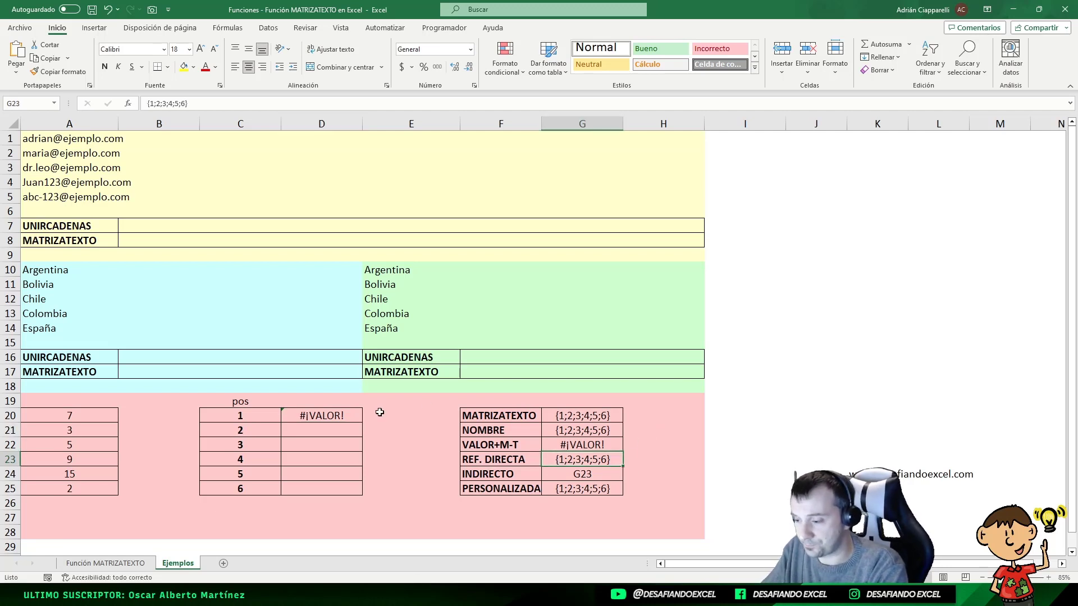
{"action": "left_click", "coordinate": [337, 416]}
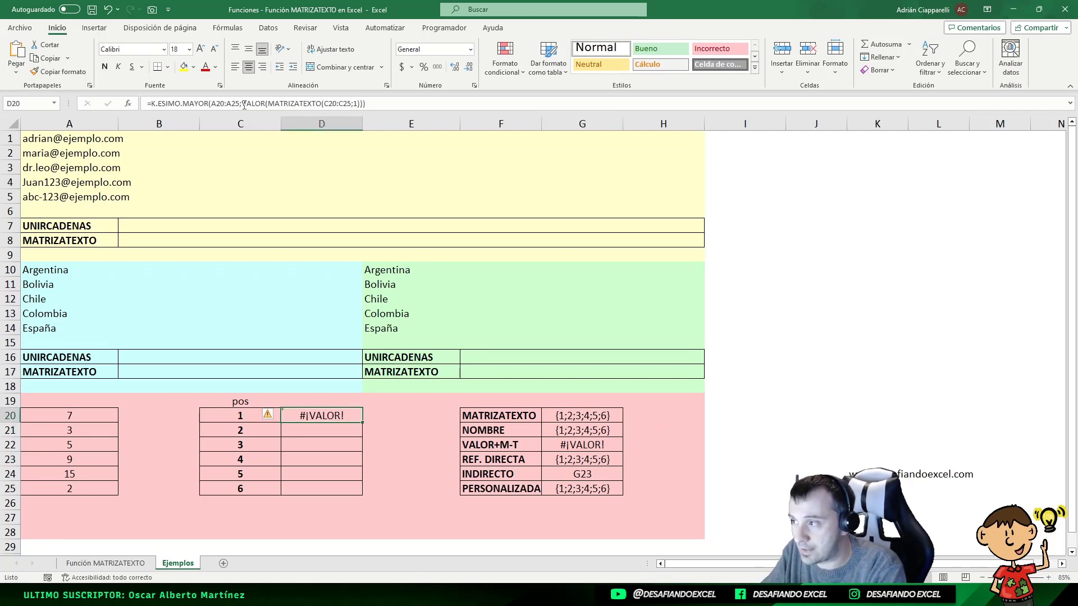
{"action": "left_click_drag", "start_coordinate": [242, 104], "coordinate": [364, 103]}
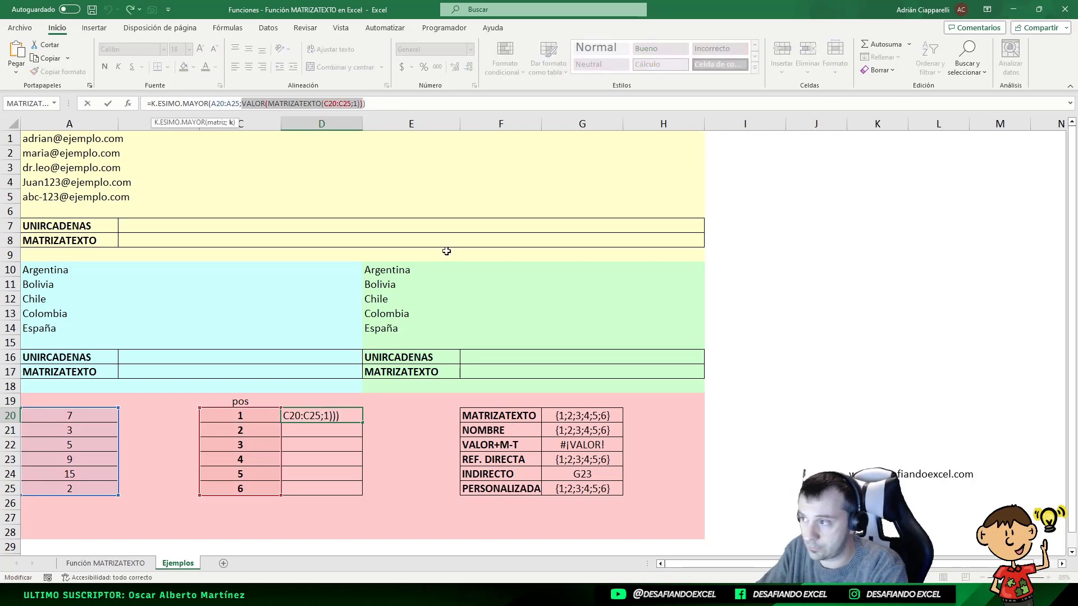
{"action": "key", "text": "Delete"}
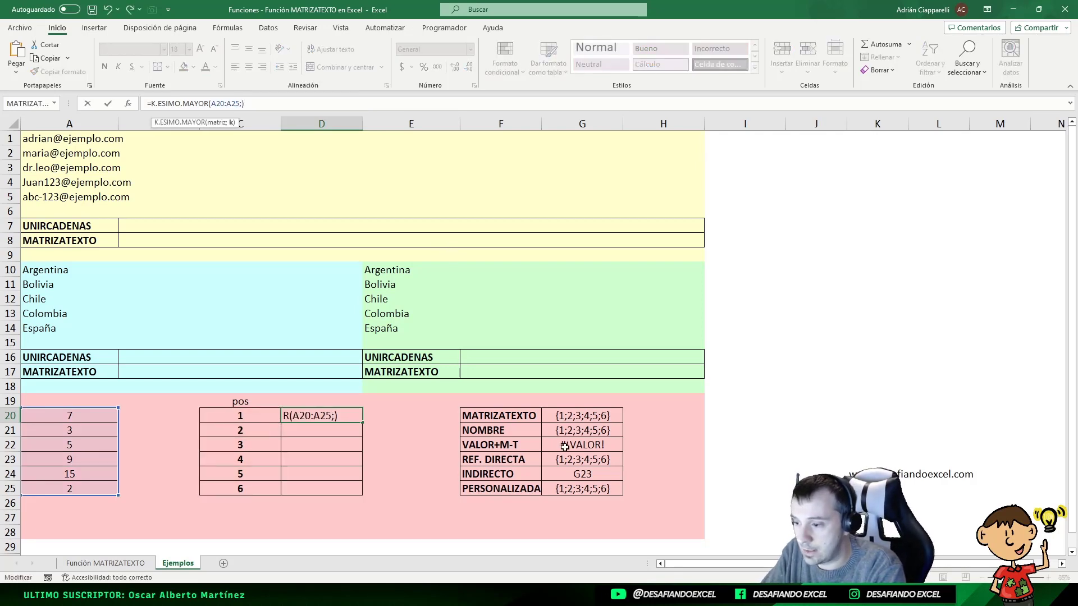
{"action": "left_click", "coordinate": [573, 463]}
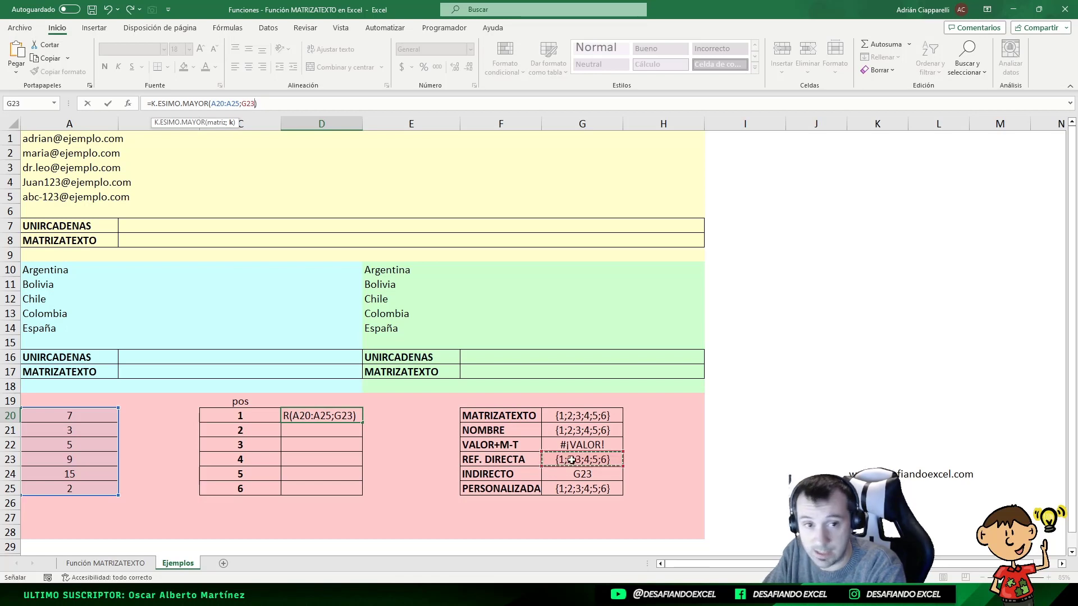
{"action": "key", "text": "Return"}
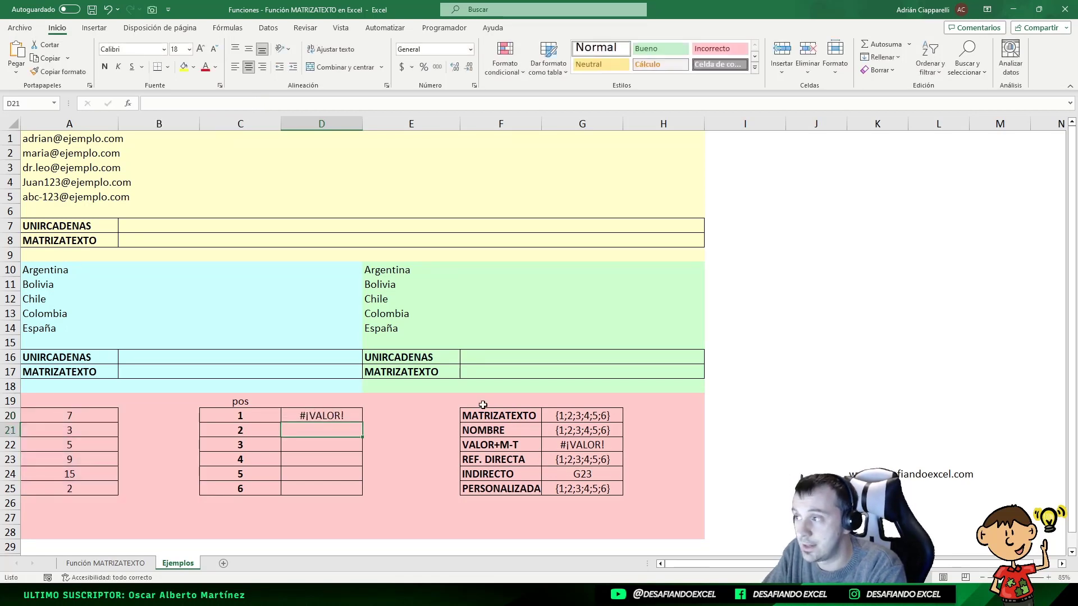
{"action": "key", "text": "Up"}
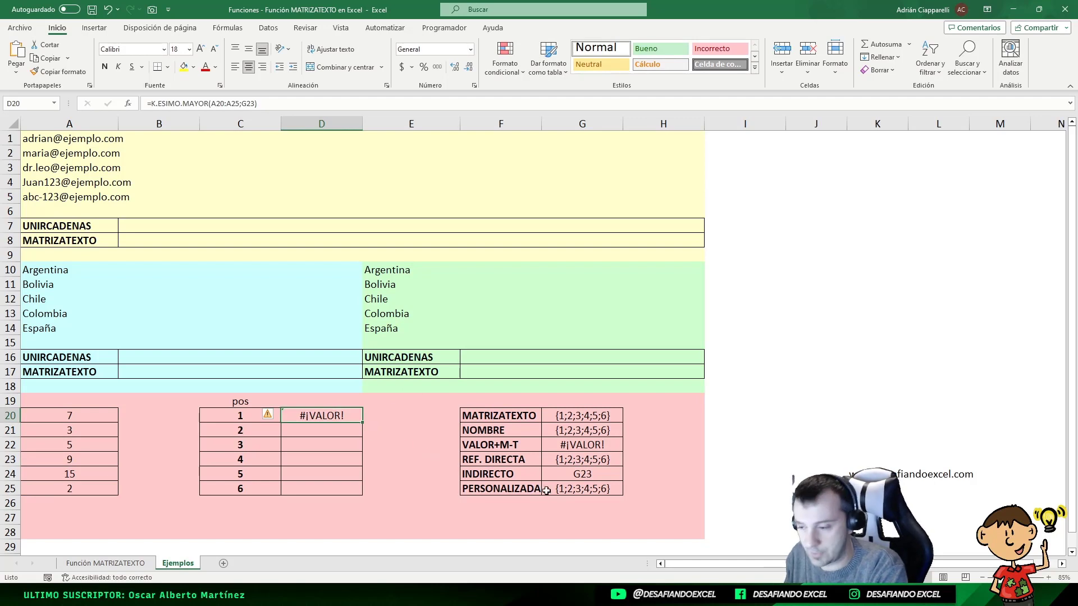
- Replace the position argument in D20's K.ESIMO.MAYOR formula with INDIRECTO(G24)
{"action": "left_click", "coordinate": [584, 476]}
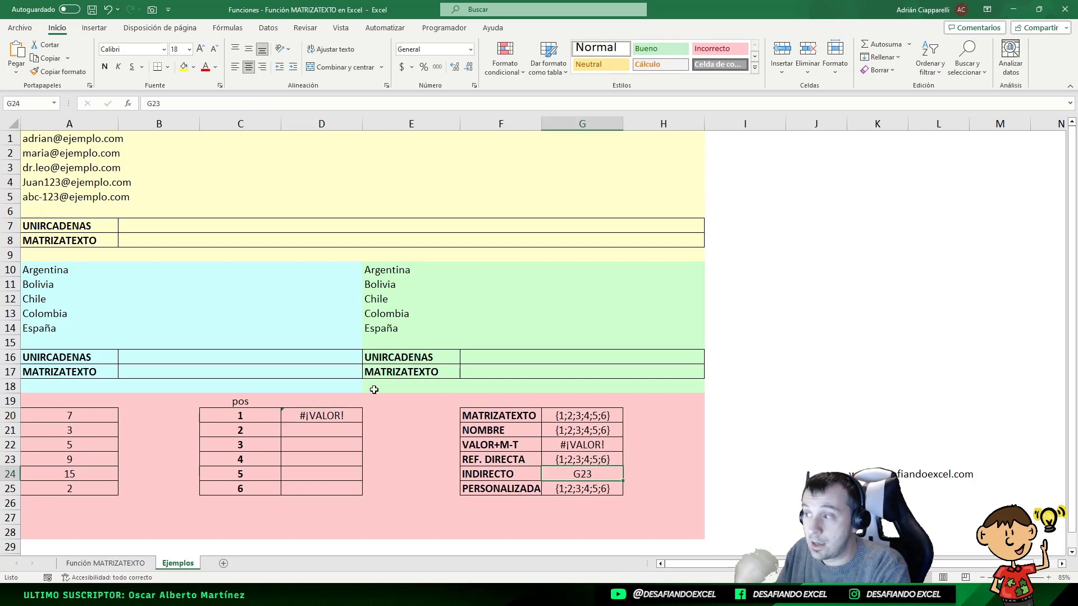
{"action": "left_click", "coordinate": [307, 416]}
{"action": "key", "text": "F2"}
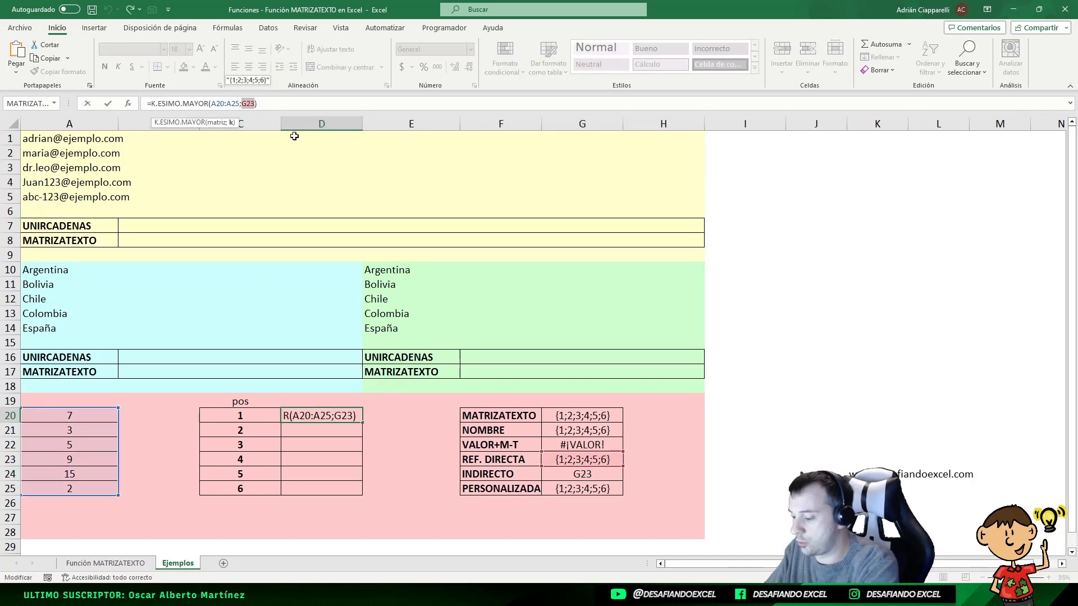
{"action": "type", "text": "INDIRECTO("}
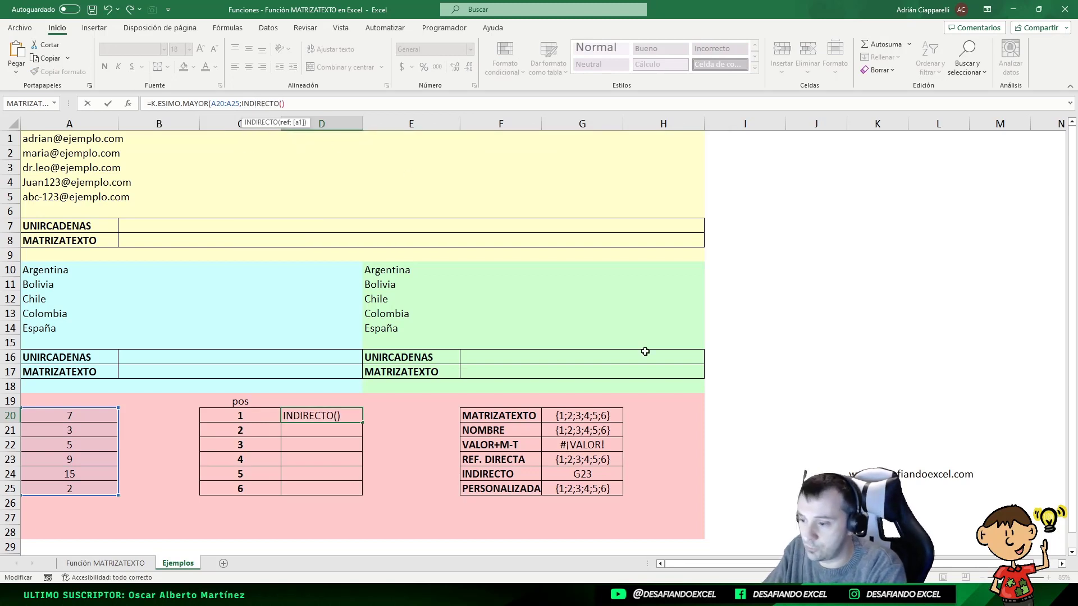
{"action": "left_click", "coordinate": [582, 477]}
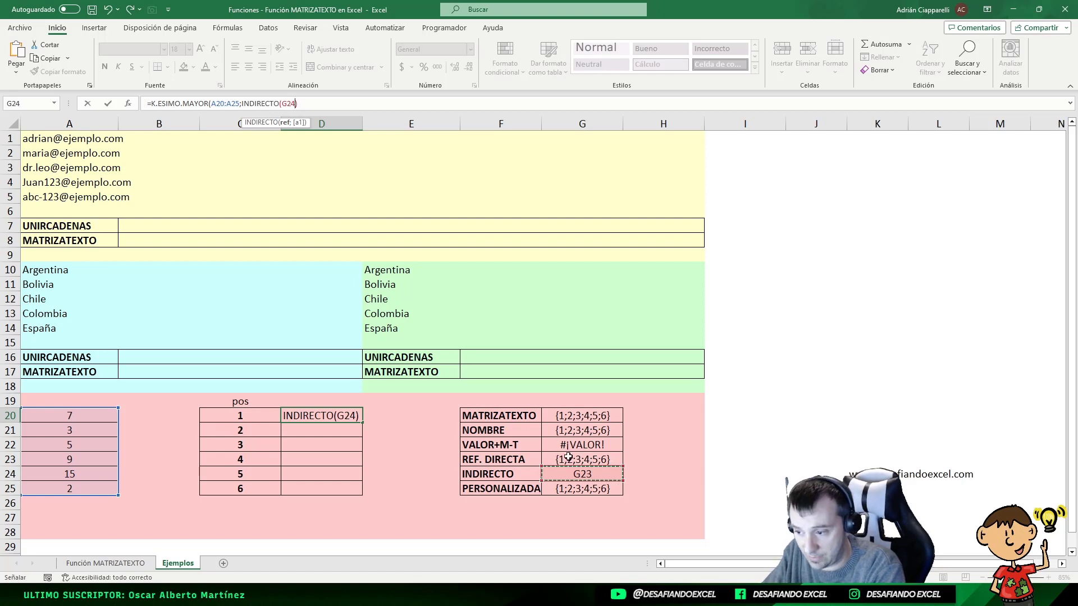
{"action": "type", "text": ")"}
{"action": "key", "text": "Return"}
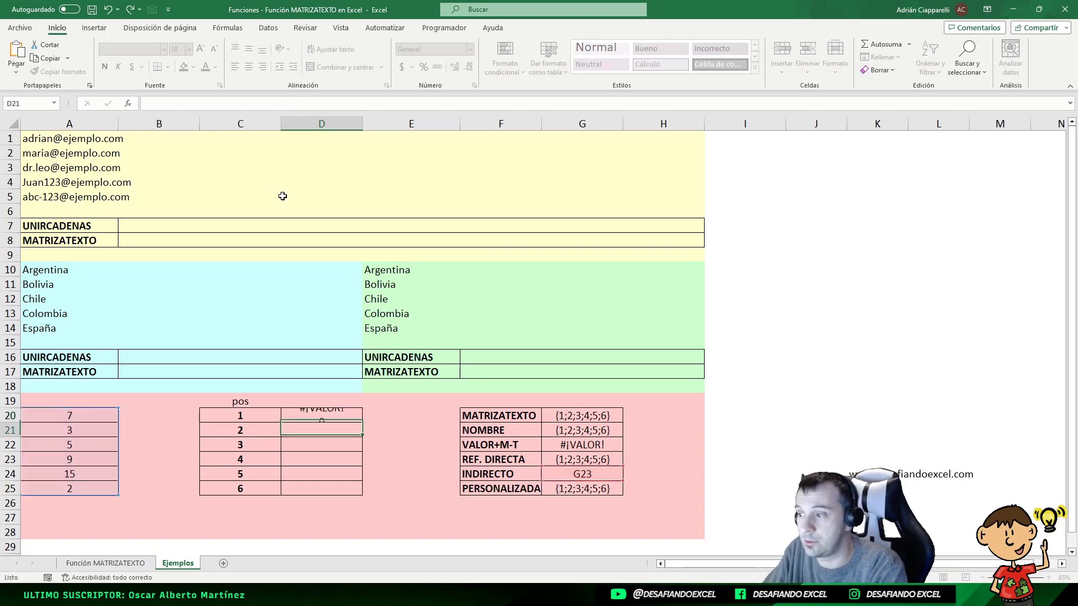
{"action": "left_click", "coordinate": [333, 419]}
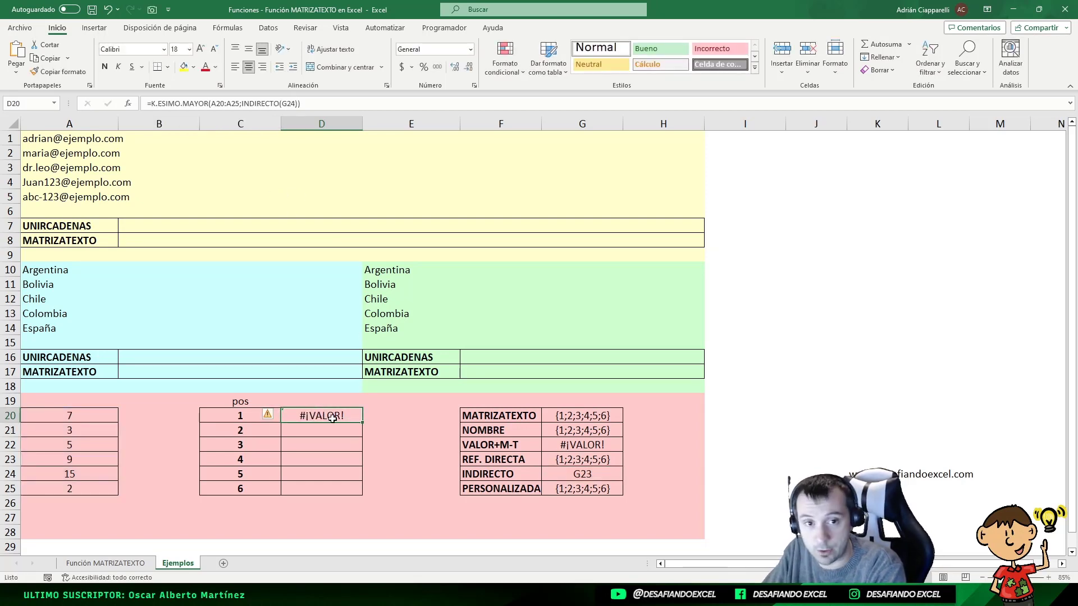
- Inspect the parts of G25's formula: the concatenated braces, the & operators and the UNIRCADENAS call over C20:C25
{"action": "left_click", "coordinate": [602, 486]}
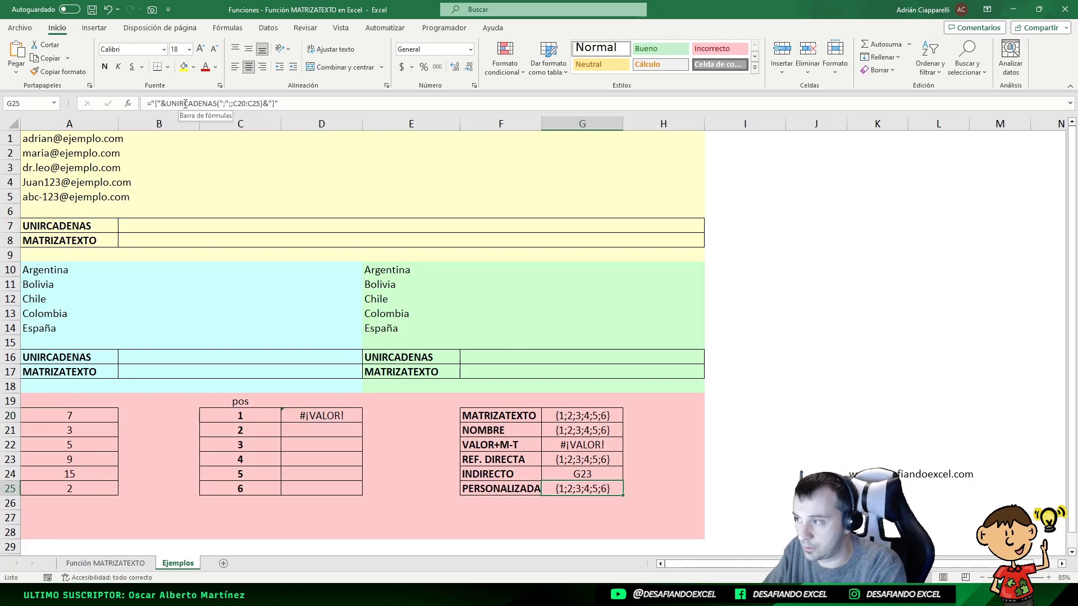
{"action": "left_click", "coordinate": [158, 105]}
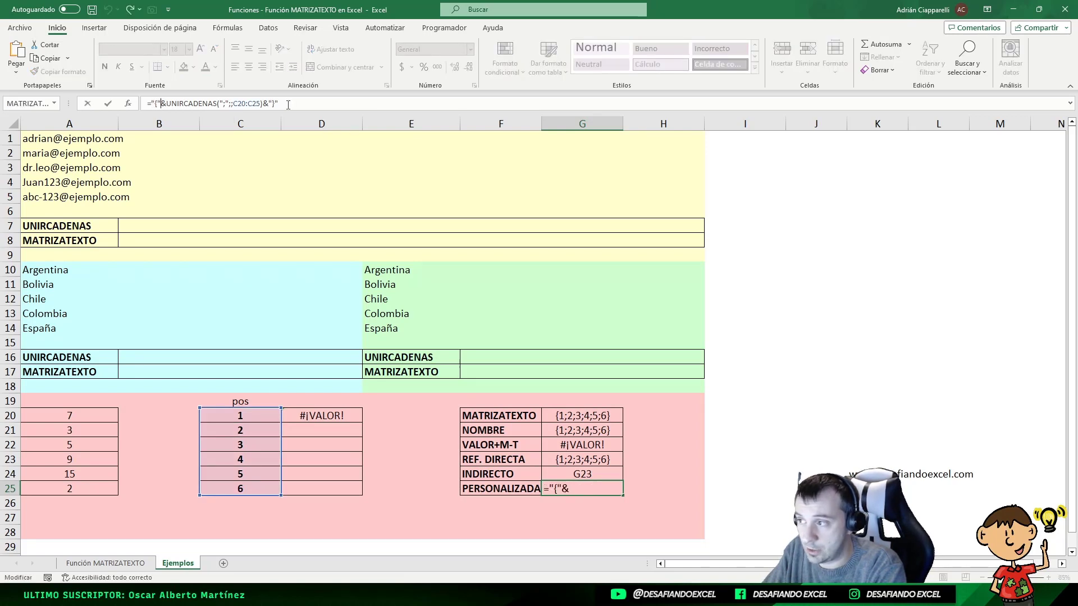
{"action": "left_click", "coordinate": [269, 104]}
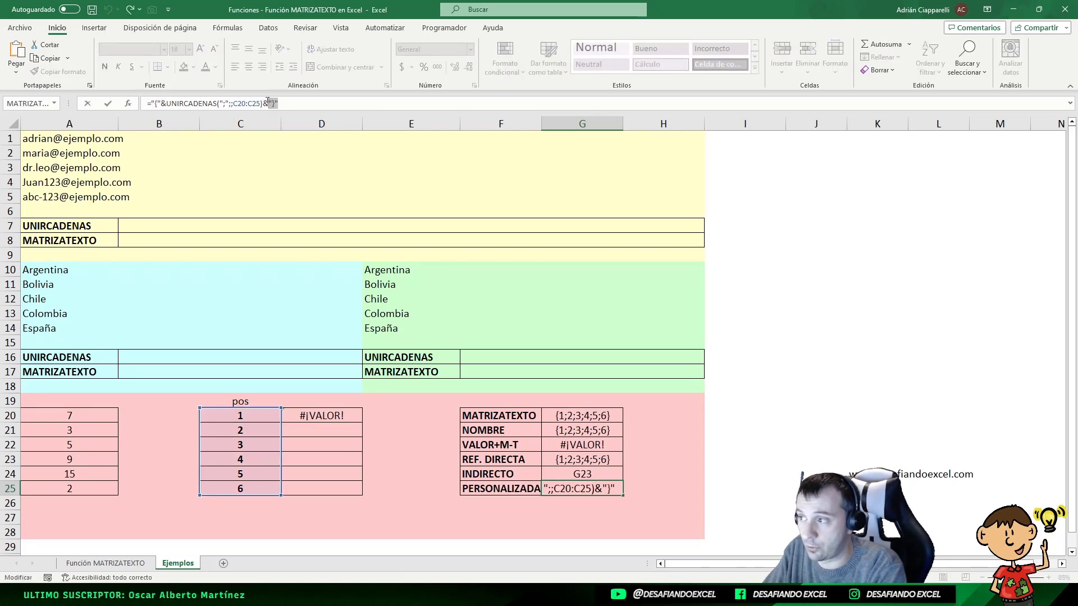
{"action": "left_click", "coordinate": [163, 103]}
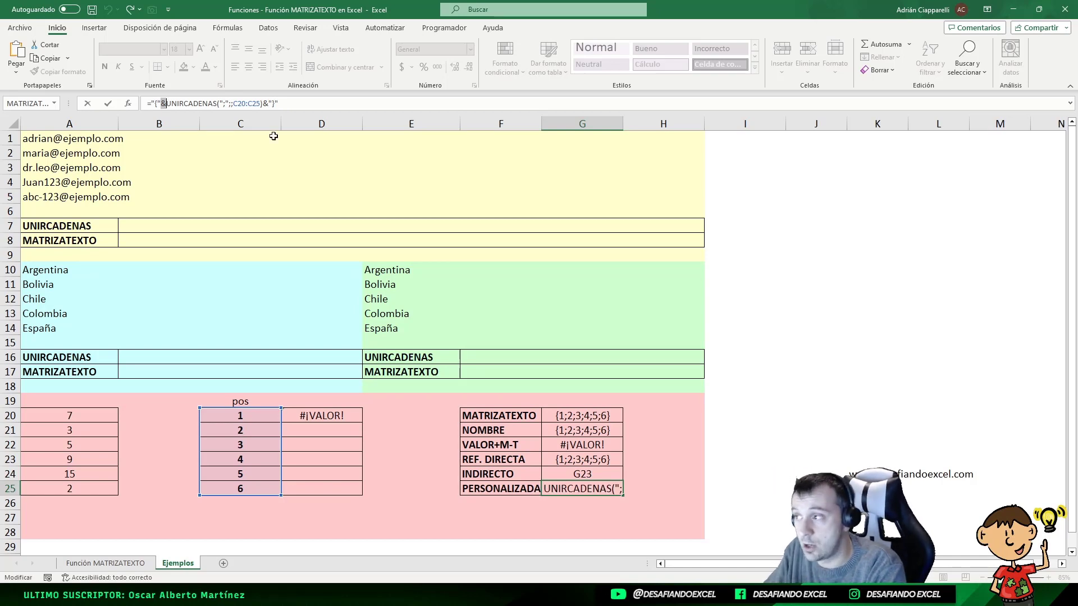
{"action": "left_click_drag", "start_coordinate": [166, 103], "coordinate": [263, 105]}
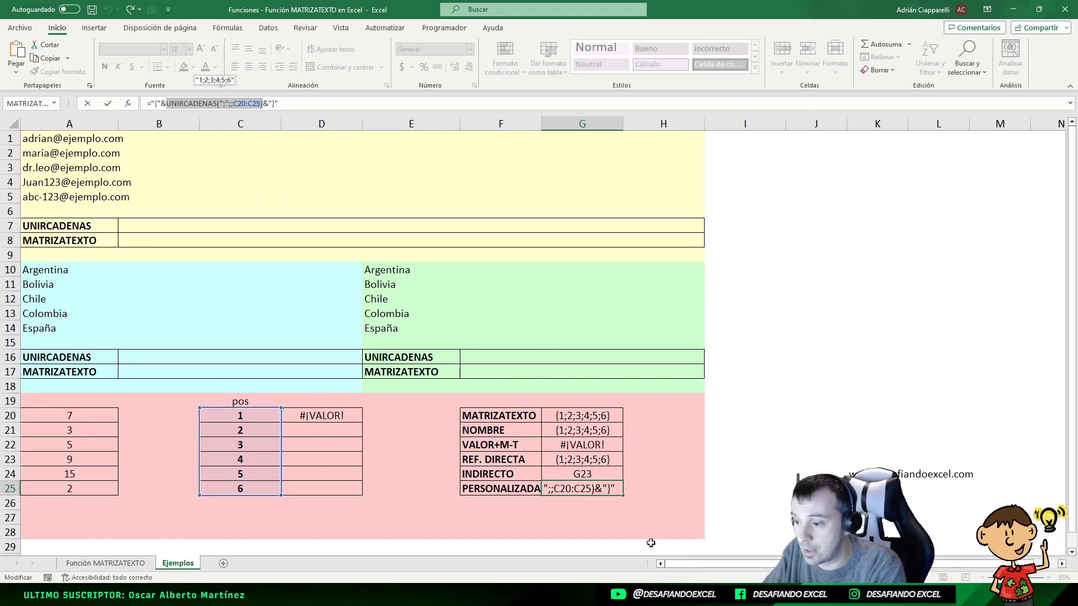
{"action": "key", "text": "Escape"}
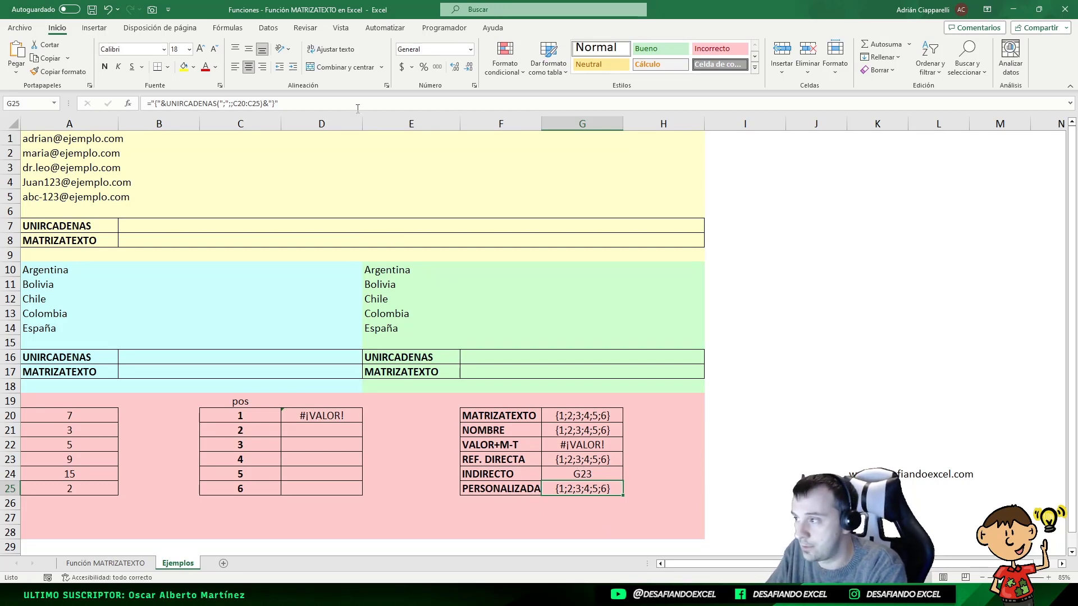
- Copy the expression "{"&UNIRCADENAS(";";;C20:C25)&"}" from G25 and paste it over the position argument of D20's K.ESIMO.MAYOR formula
{"action": "left_click", "coordinate": [299, 106]}
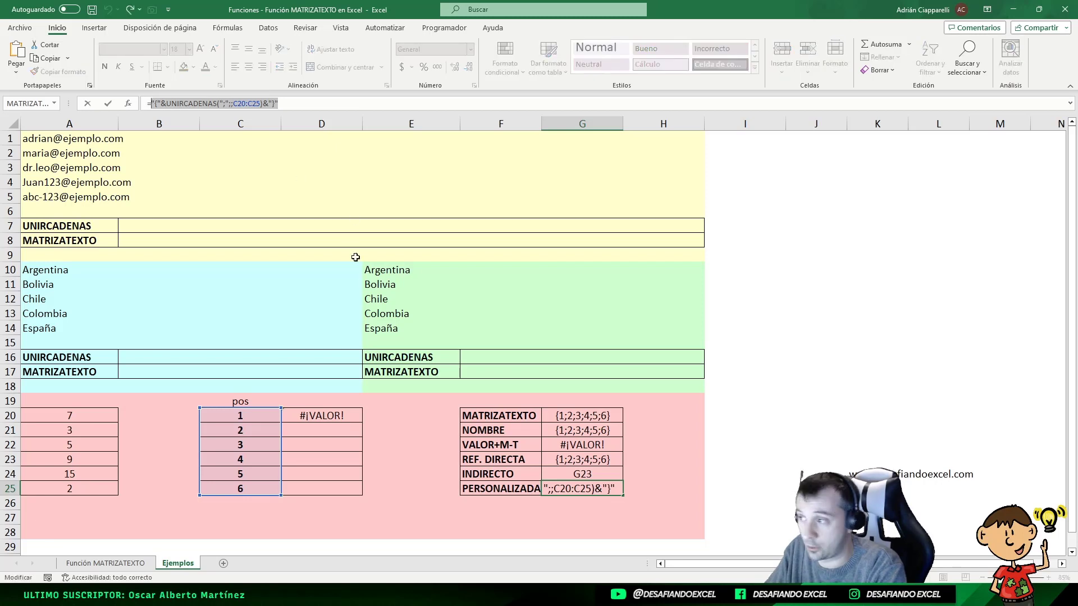
{"action": "key", "text": "Escape"}
{"action": "left_click", "coordinate": [345, 414]}
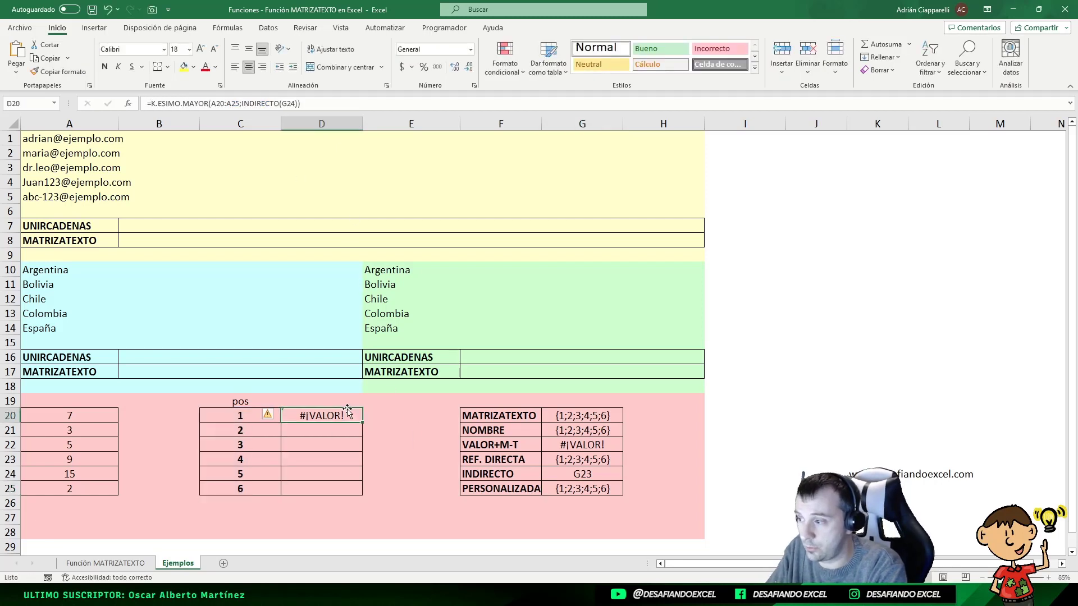
{"action": "left_click", "coordinate": [242, 105]}
{"action": "left_click_drag", "start_coordinate": [242, 106], "coordinate": [298, 105]}
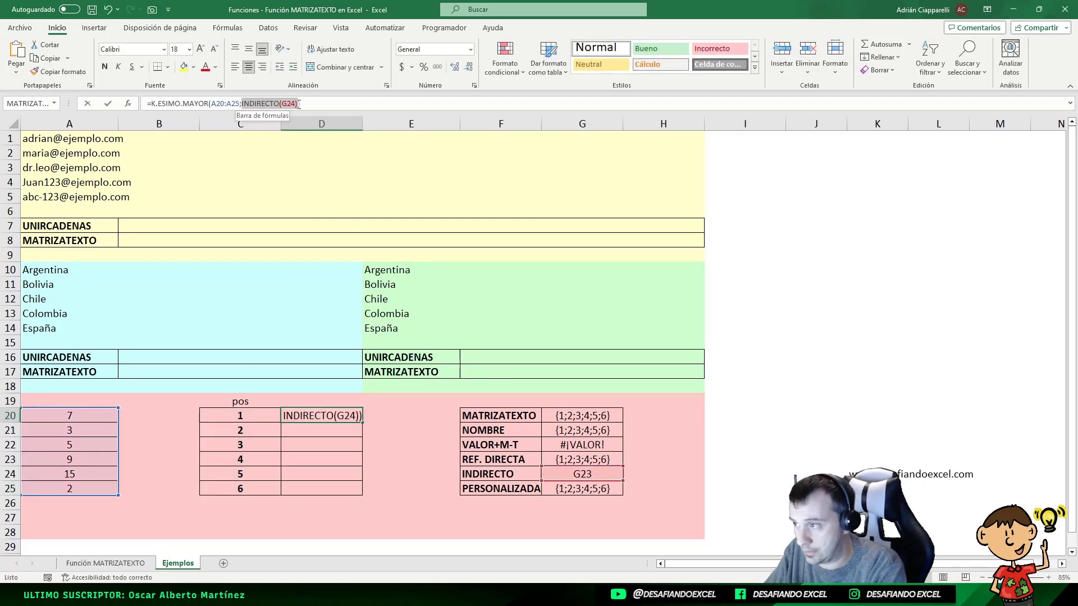
{"action": "key", "text": "F9"}
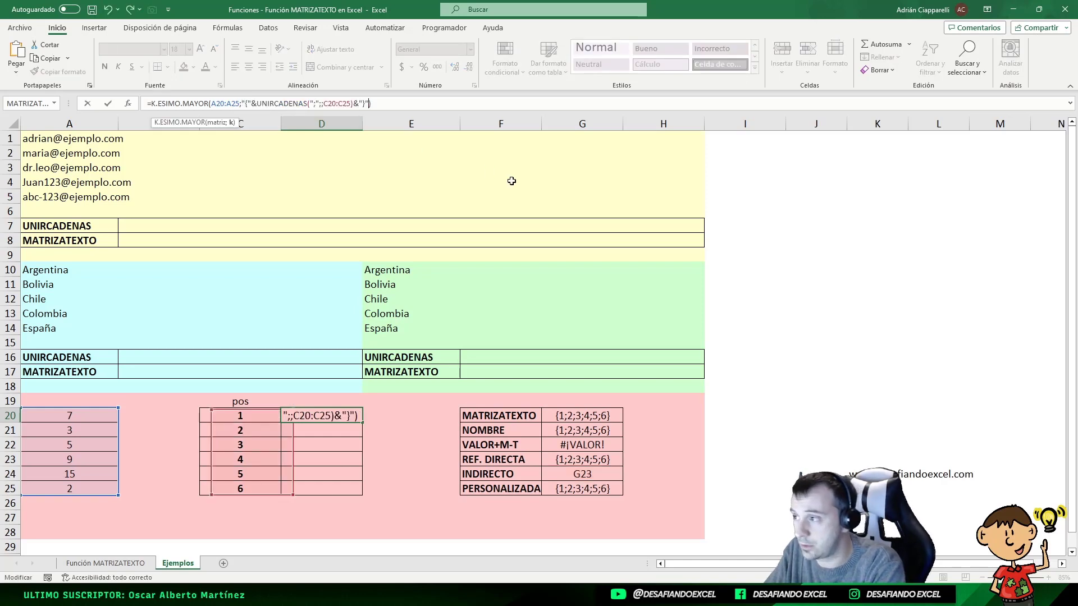
{"action": "key", "text": "Return"}
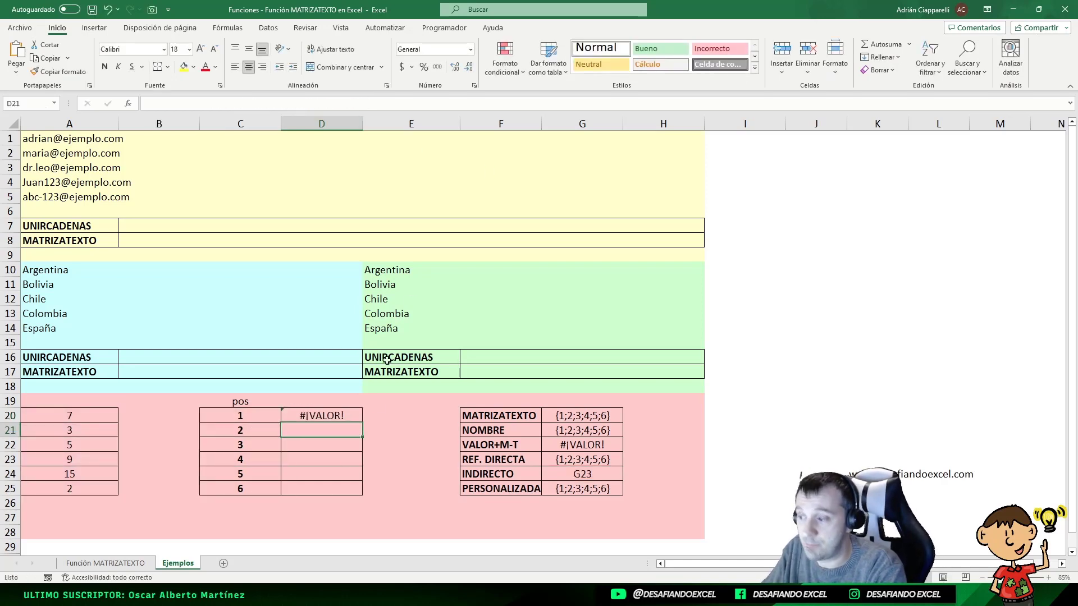
- Replace the position argument in D20's K.ESIMO.MAYOR formula with the constant array {1;2;3} and select the spilled range
{"action": "left_click", "coordinate": [352, 416]}
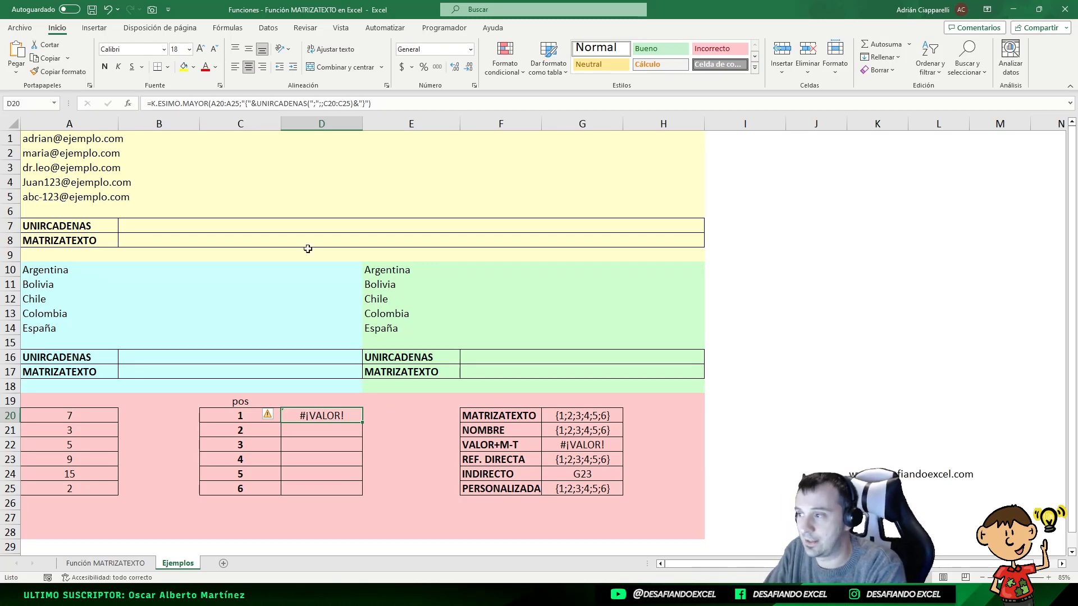
{"action": "left_click_drag", "start_coordinate": [244, 103], "coordinate": [373, 103]}
{"action": "key", "text": "Delete"}
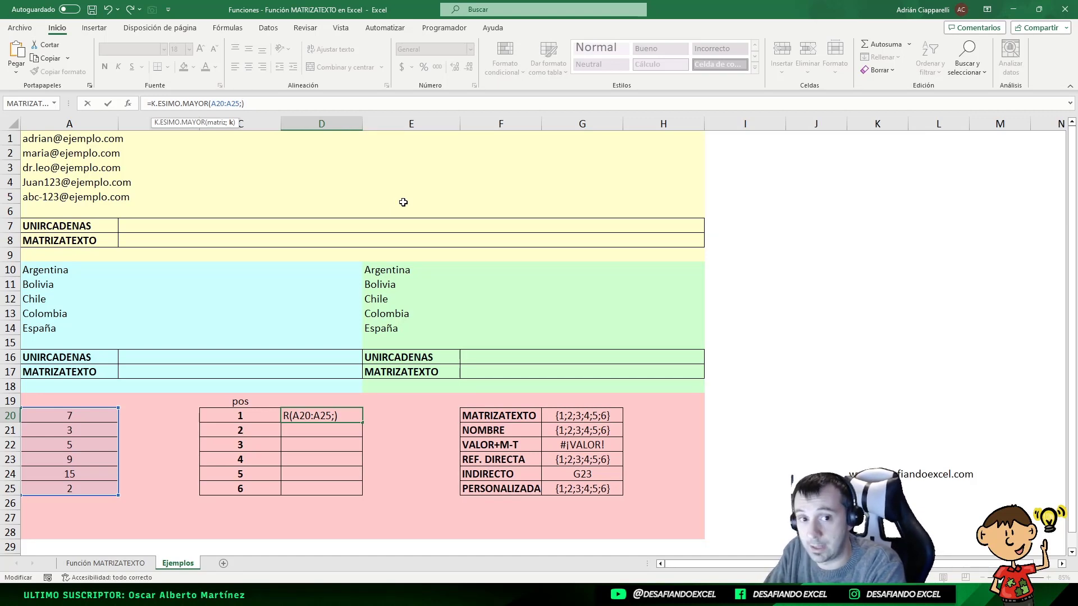
{"action": "type", "text": "{}"}
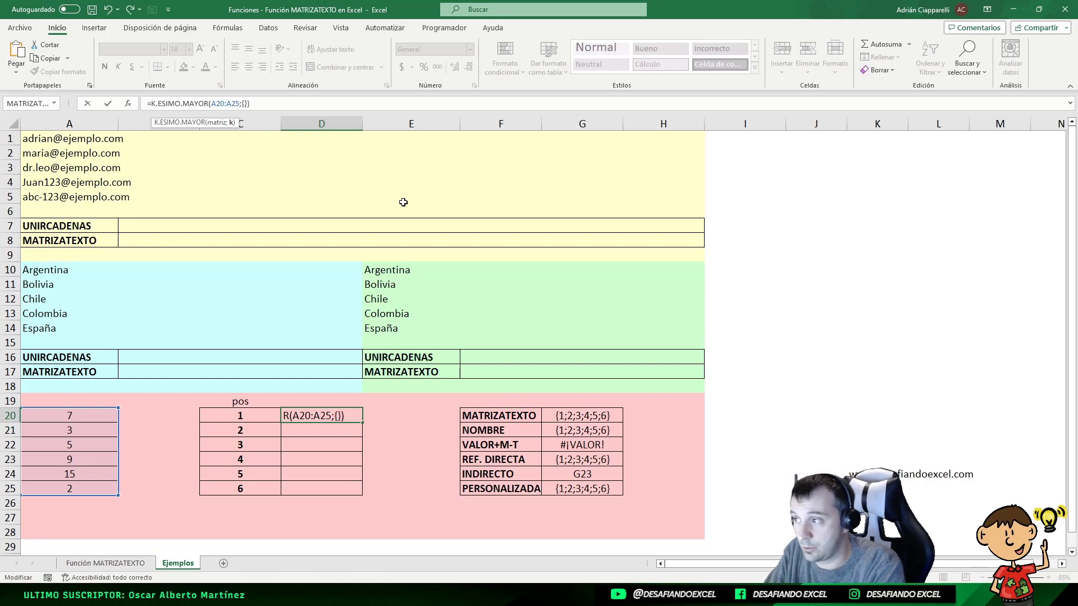
{"action": "type", "text": "1"}
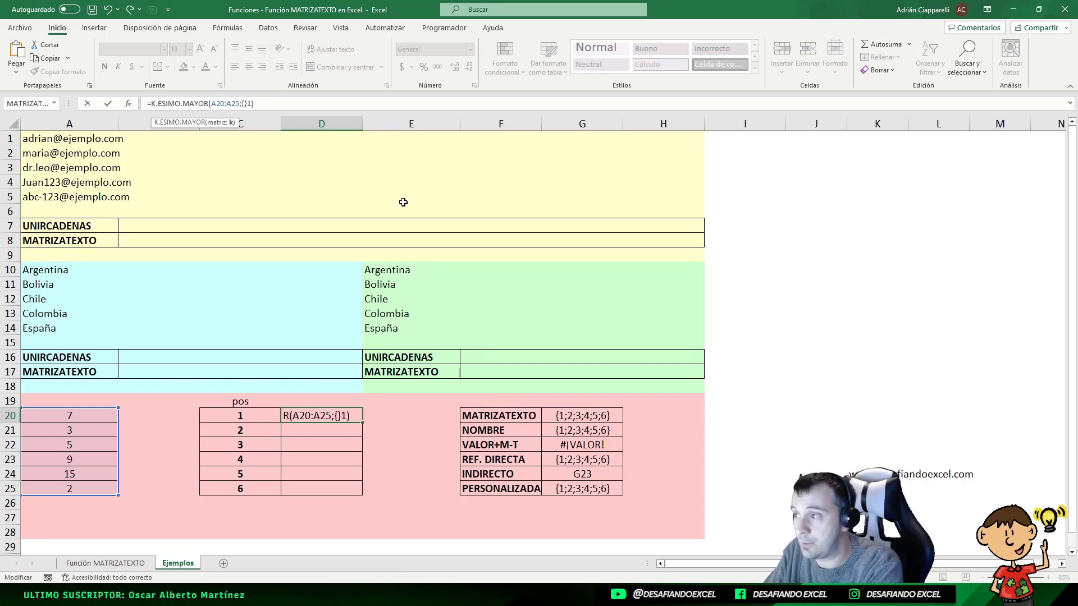
{"action": "key", "text": "BackSpace"}
{"action": "key", "text": "BackSpace"}
{"action": "type", "text": "1;2"}
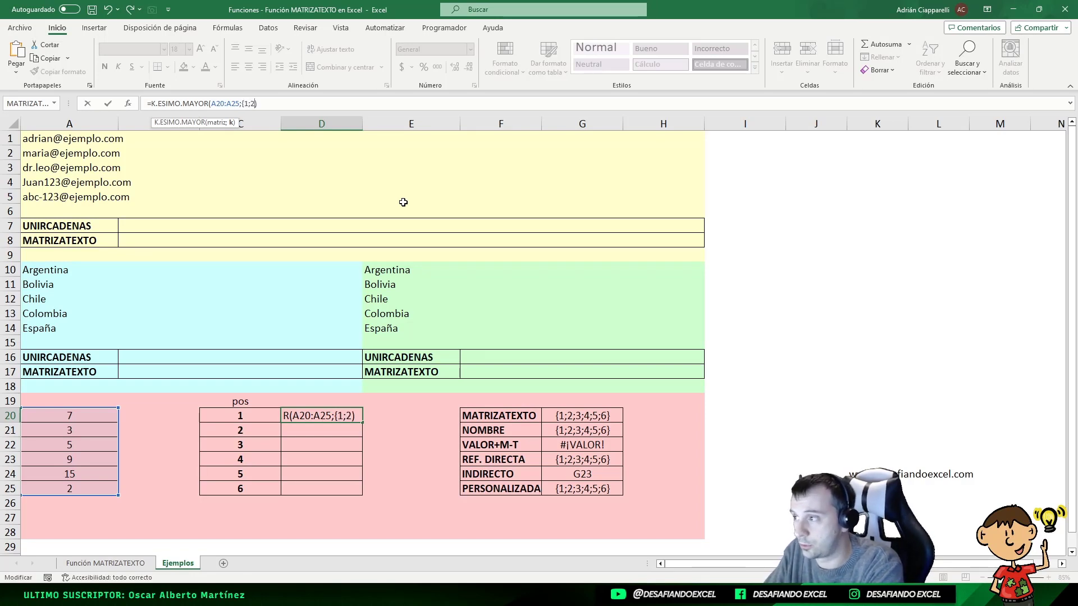
{"action": "type", "text": ";3}"}
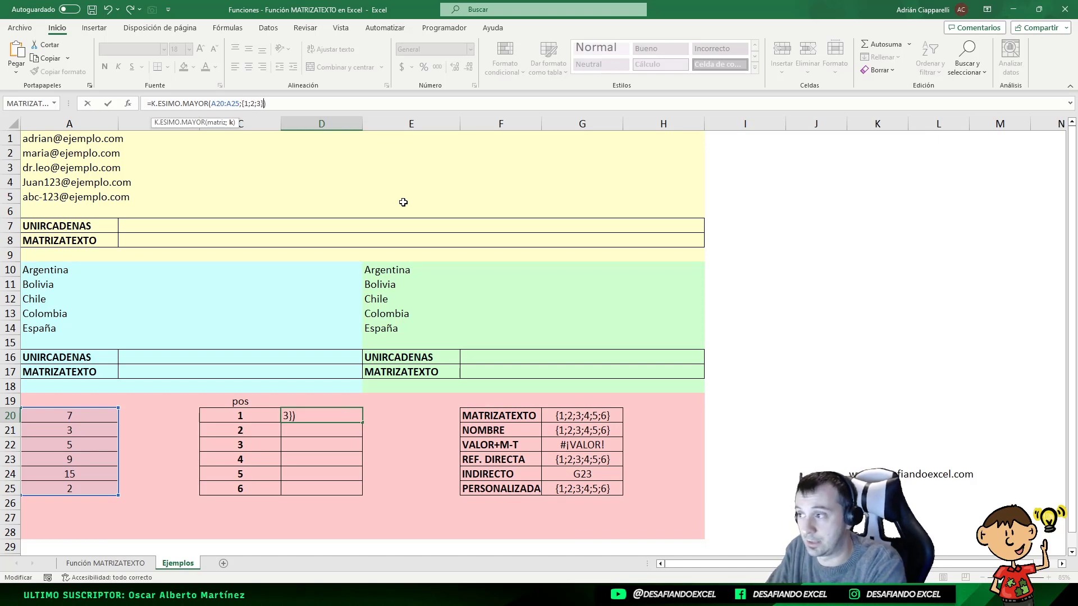
{"action": "key", "text": "Return"}
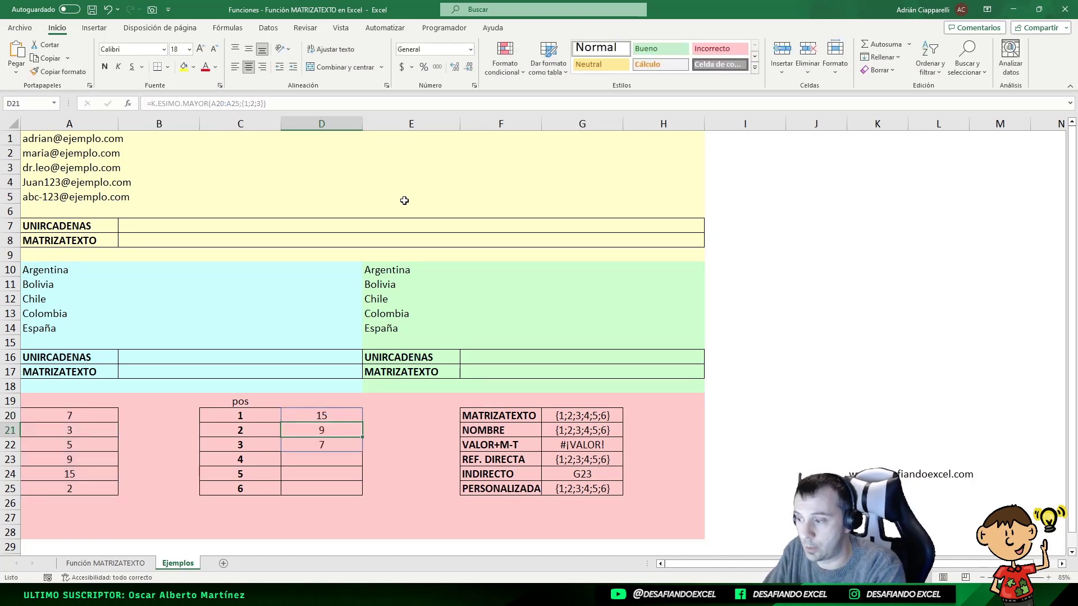
{"action": "left_click_drag", "start_coordinate": [326, 414], "coordinate": [321, 444]}
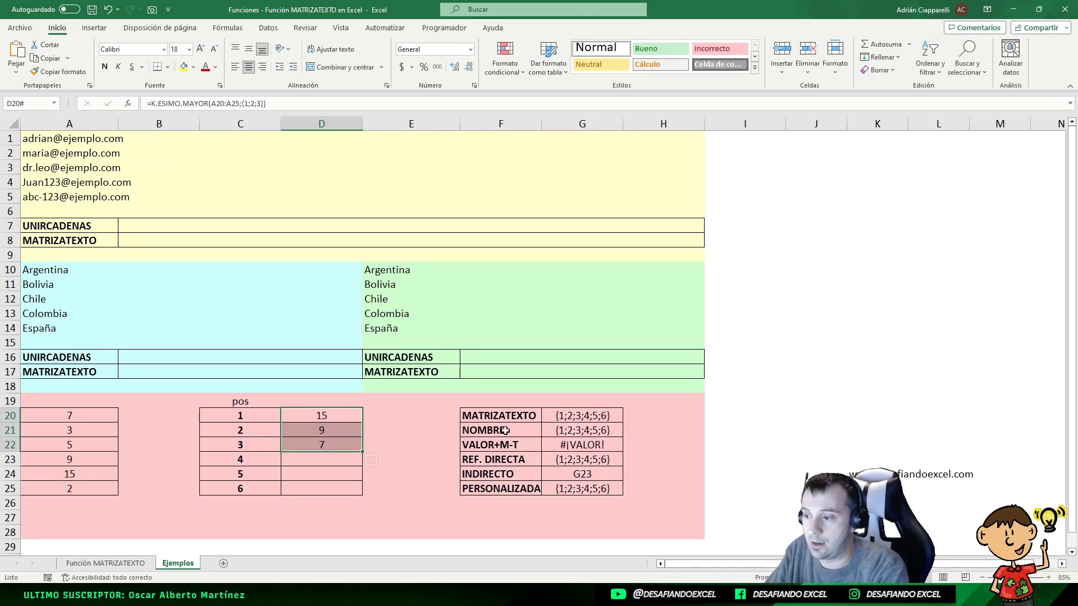
{"action": "left_click", "coordinate": [589, 418]}
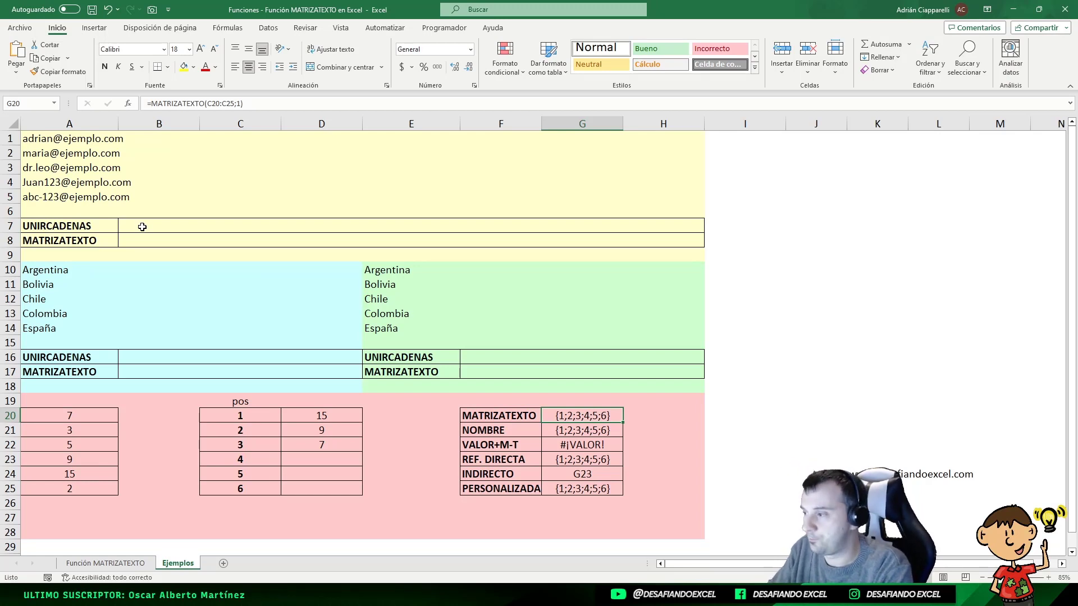
- Enter =MATRIZATEXTO(A1:A5;0) in B8 to join the e-mail list using the concise format
{"action": "left_click", "coordinate": [175, 241]}
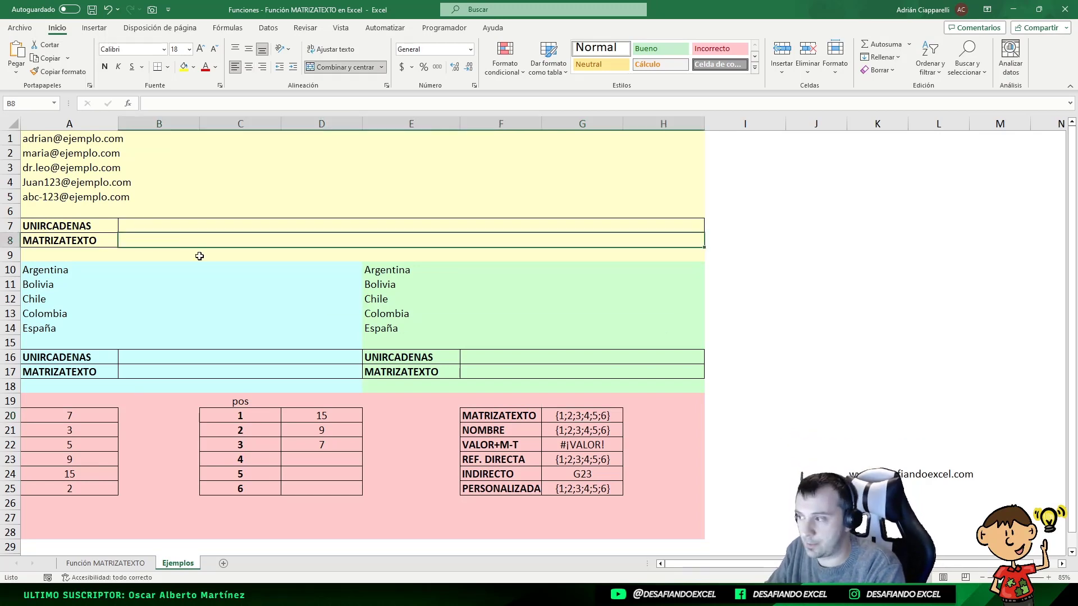
{"action": "type", "text": "="}
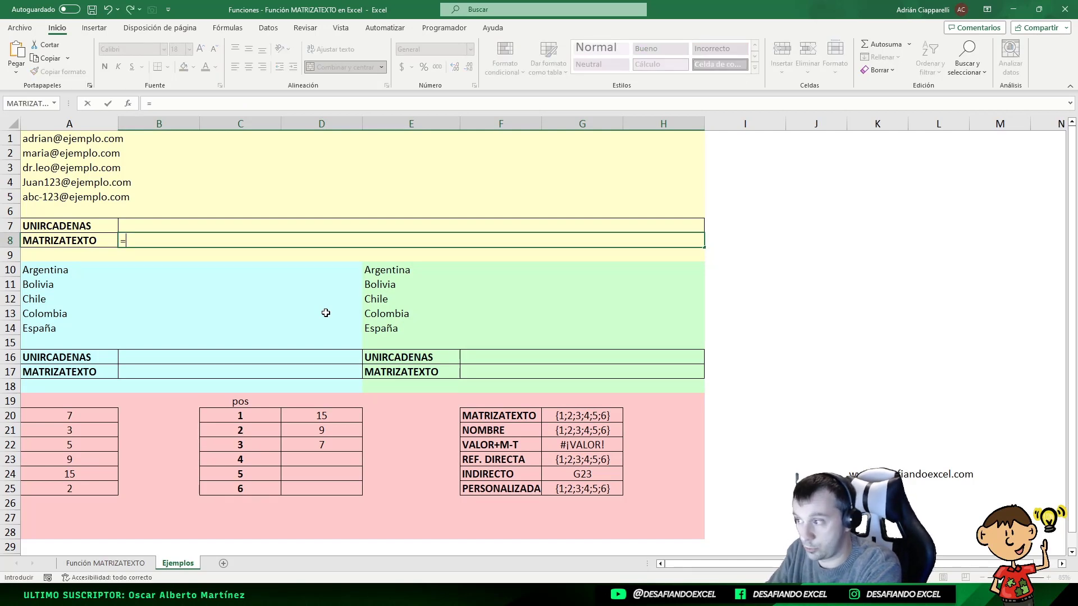
{"action": "type", "text": "MATRIZATE"}
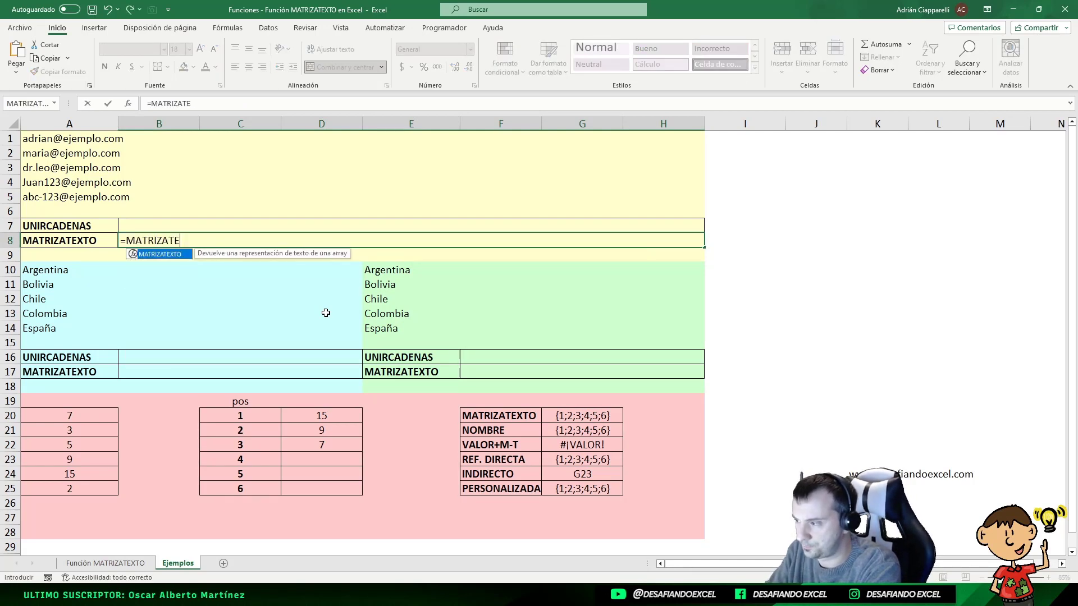
{"action": "key", "text": "Tab"}
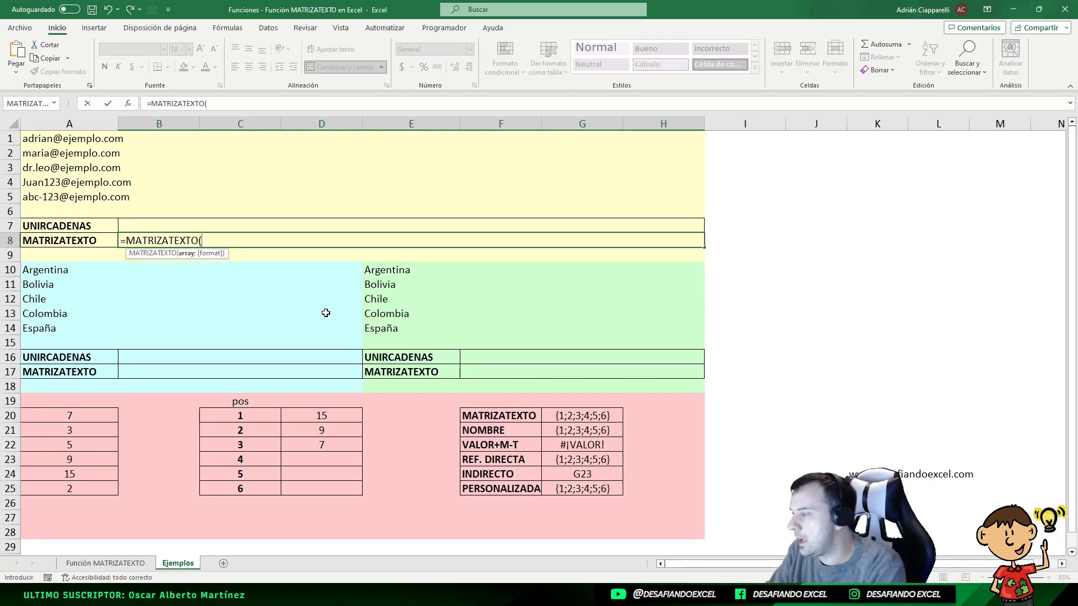
{"action": "left_click_drag", "start_coordinate": [39, 142], "coordinate": [31, 197]}
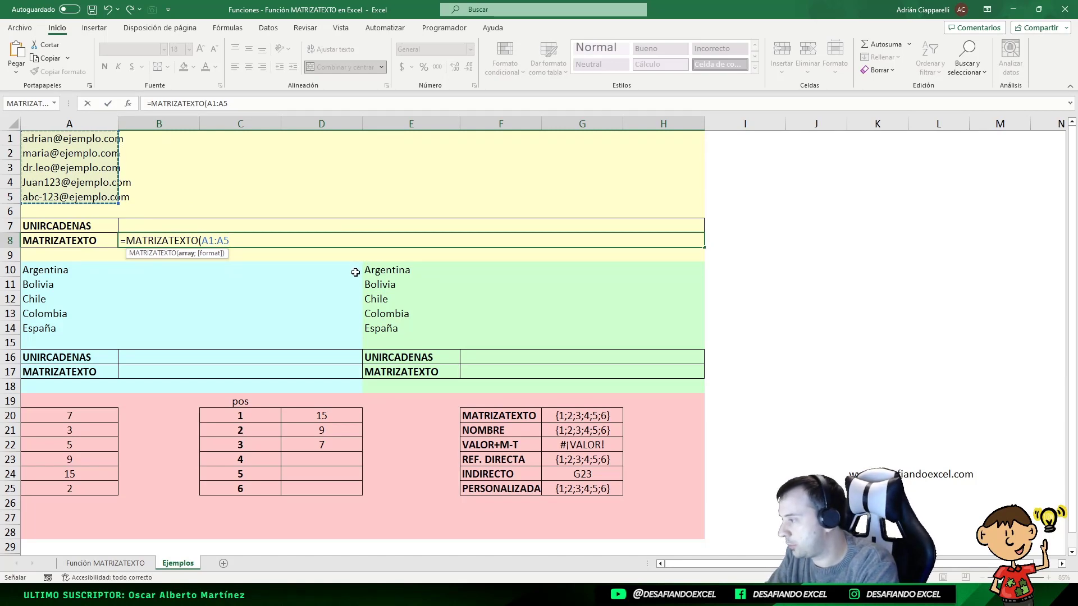
{"action": "type", "text": ";"}
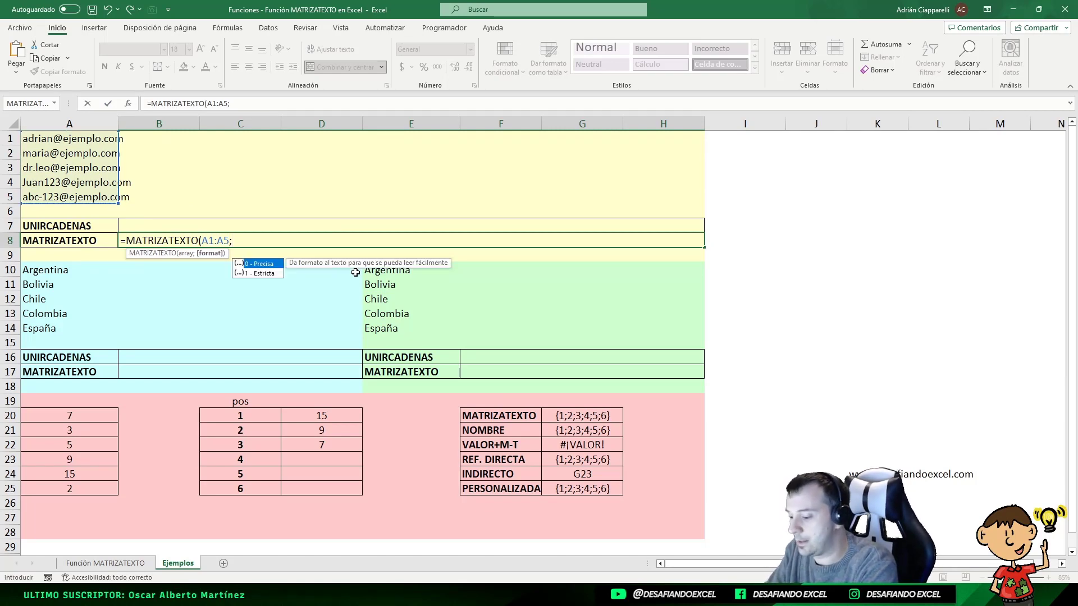
{"action": "type", "text": "0"}
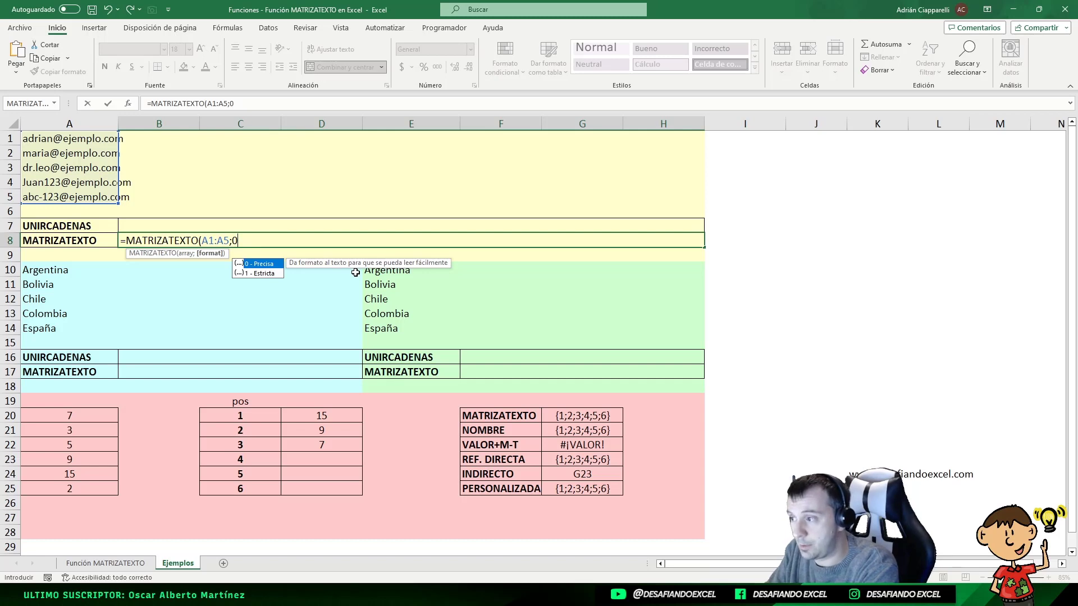
{"action": "type", "text": ")"}
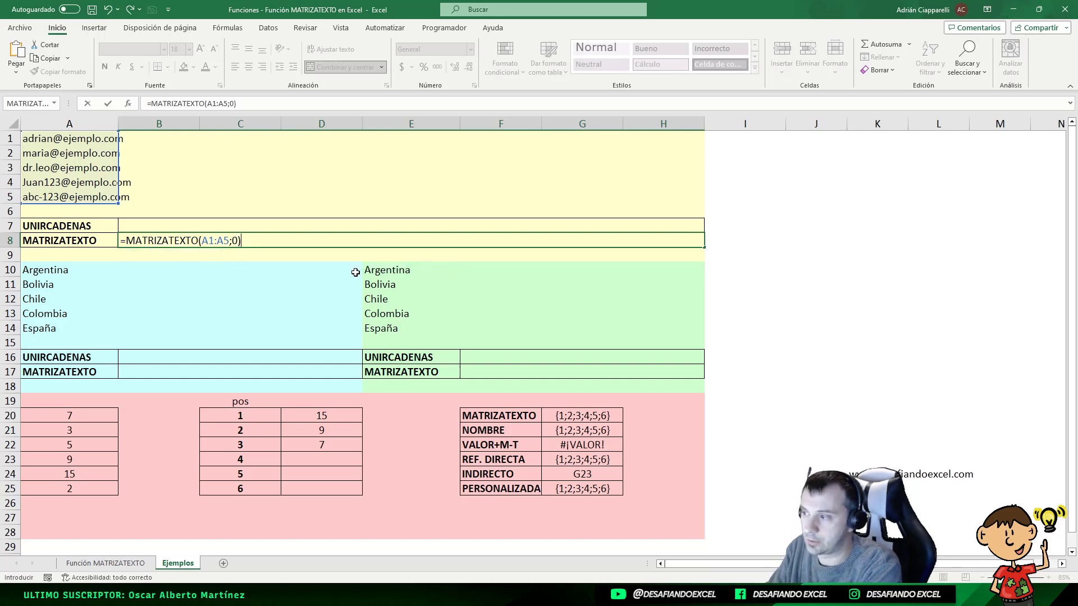
{"action": "key", "text": "Return"}
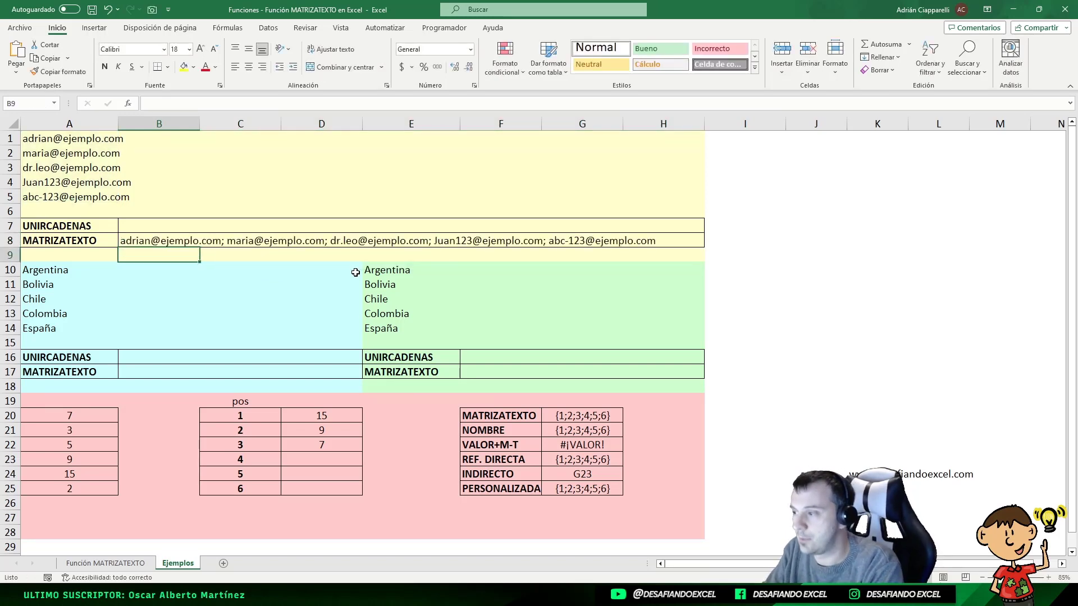
- Wrap B8's MATRIZATEXTO formula in SUSTITUIR to replace ";" with ", " (a comma and a space)
{"action": "left_click", "coordinate": [160, 240]}
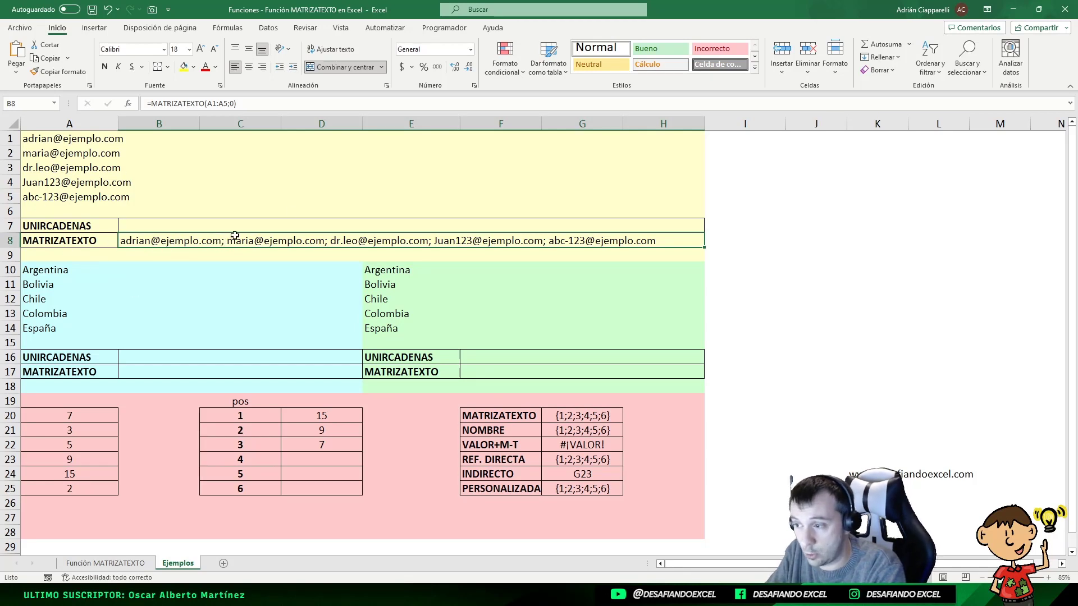
{"action": "double_click", "coordinate": [123, 238]}
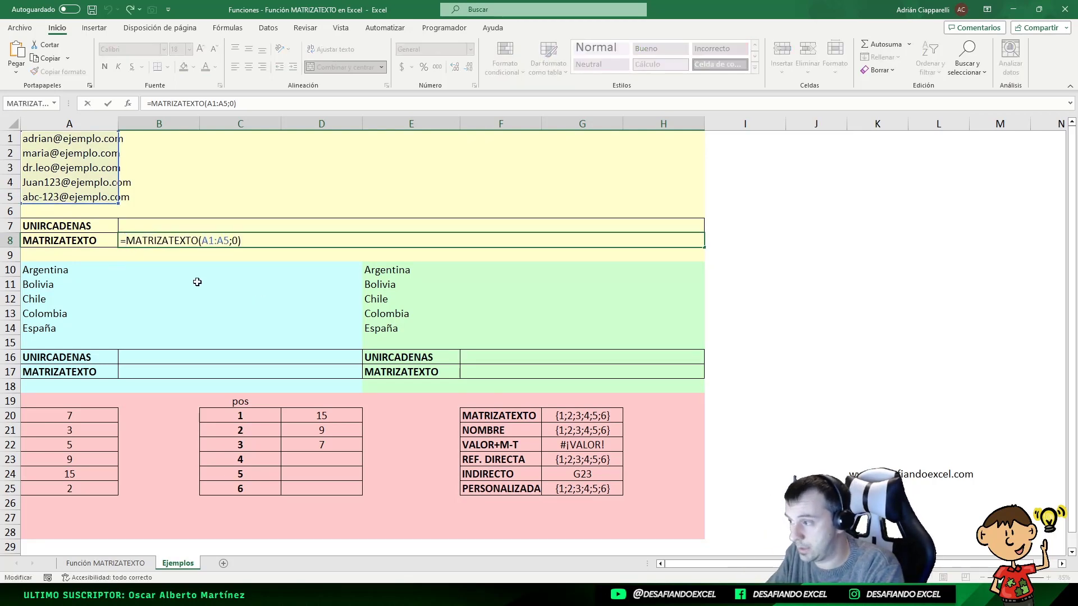
{"action": "type", "text": "SUSTITUIR"}
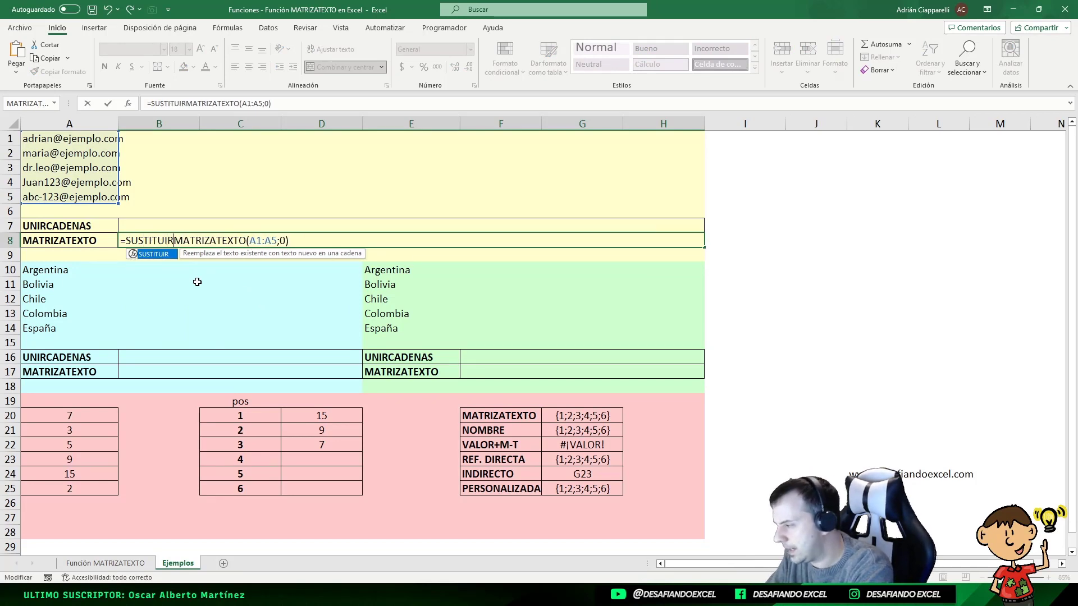
{"action": "type", "text": "("}
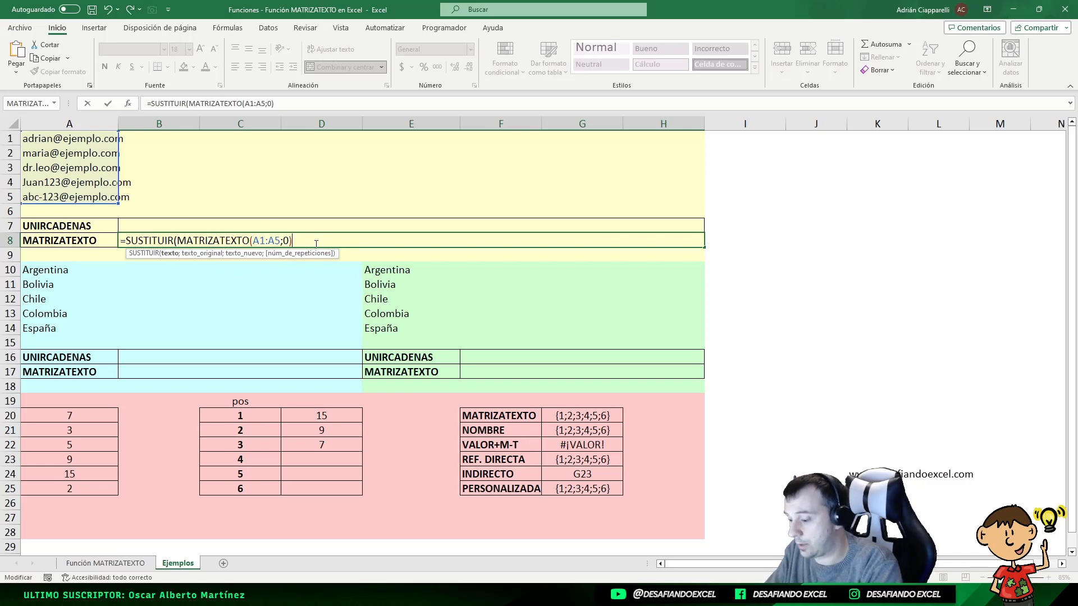
{"action": "type", "text": ";"}
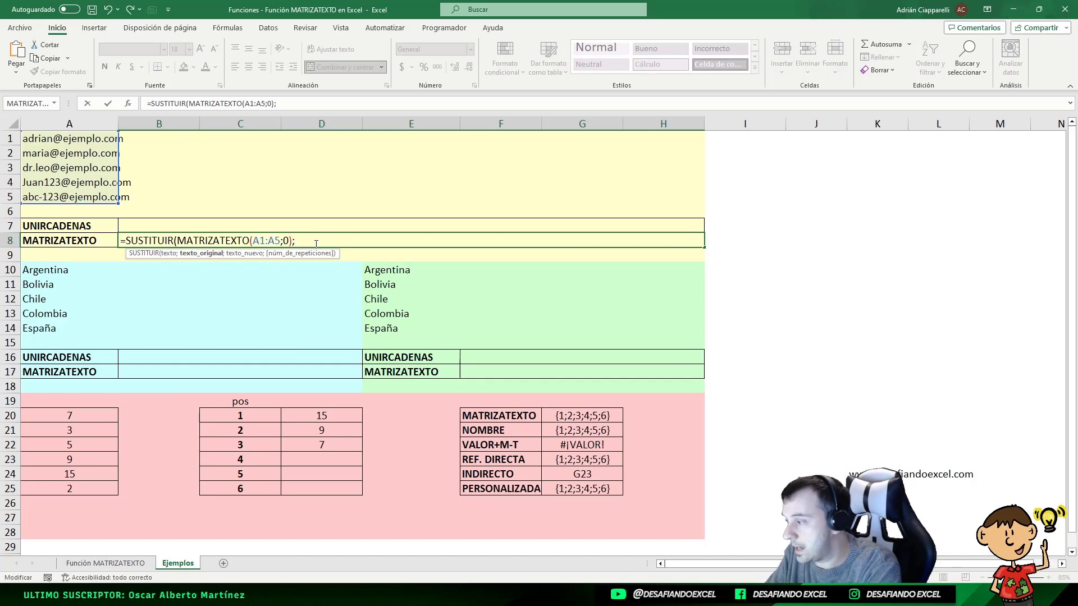
{"action": "type", "text": "\";\""}
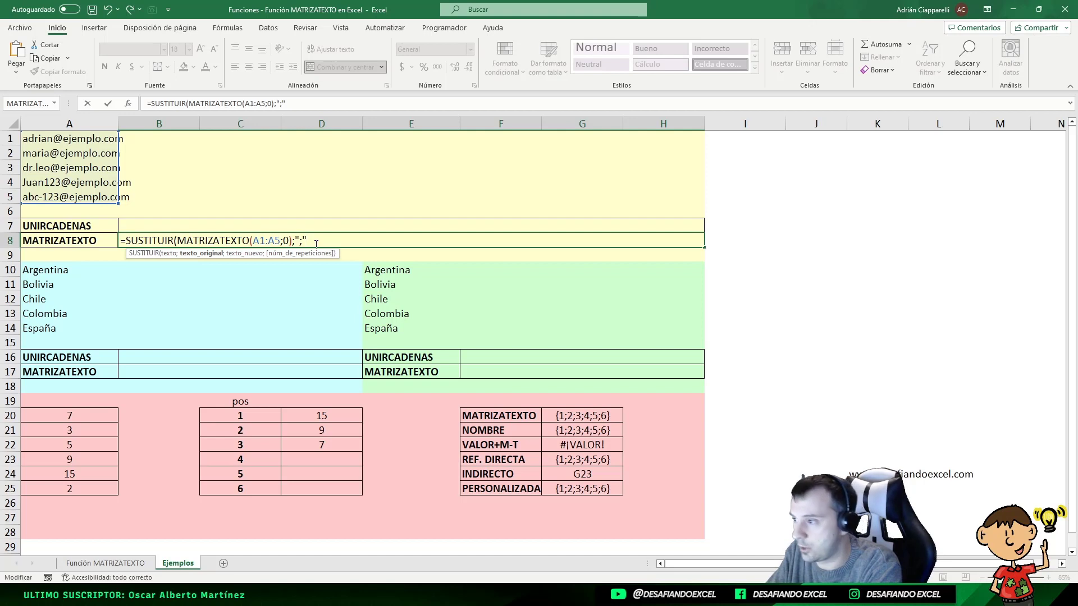
{"action": "type", "text": ";"}
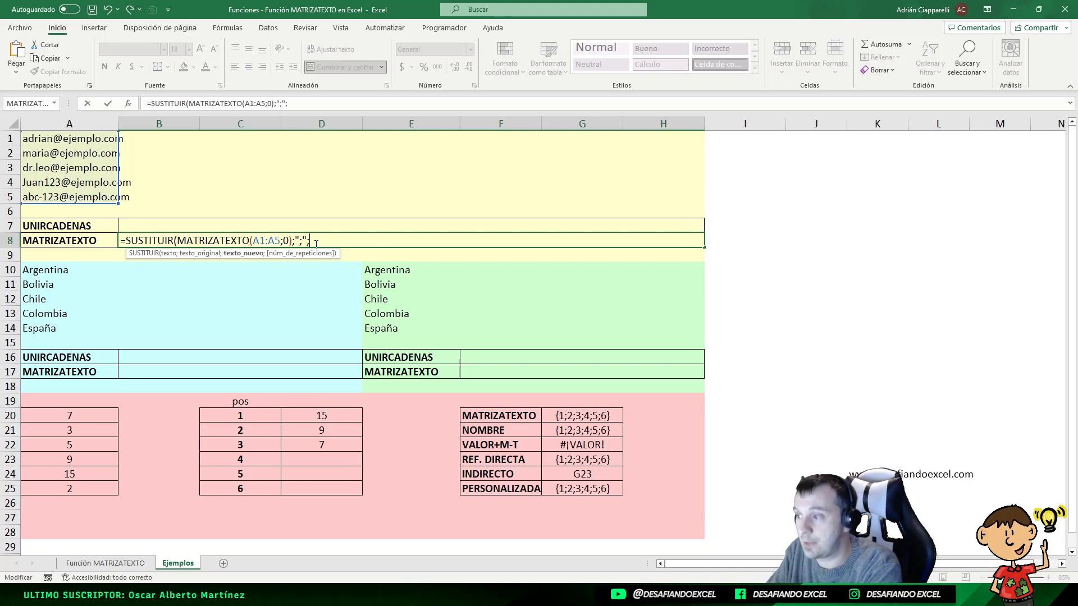
{"action": "type", "text": "\";\""}
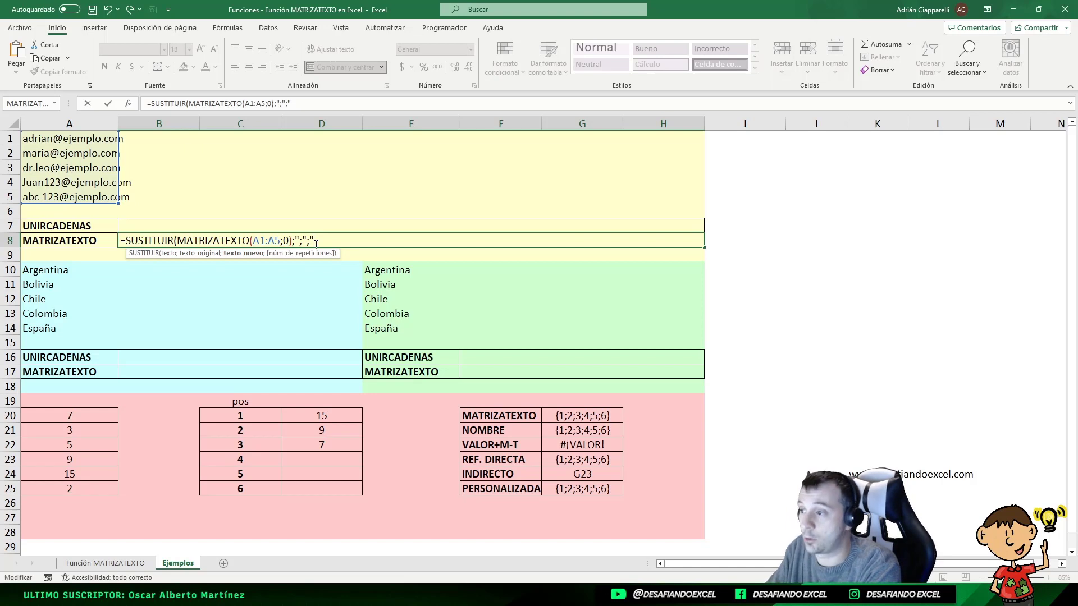
{"action": "type", "text": ","}
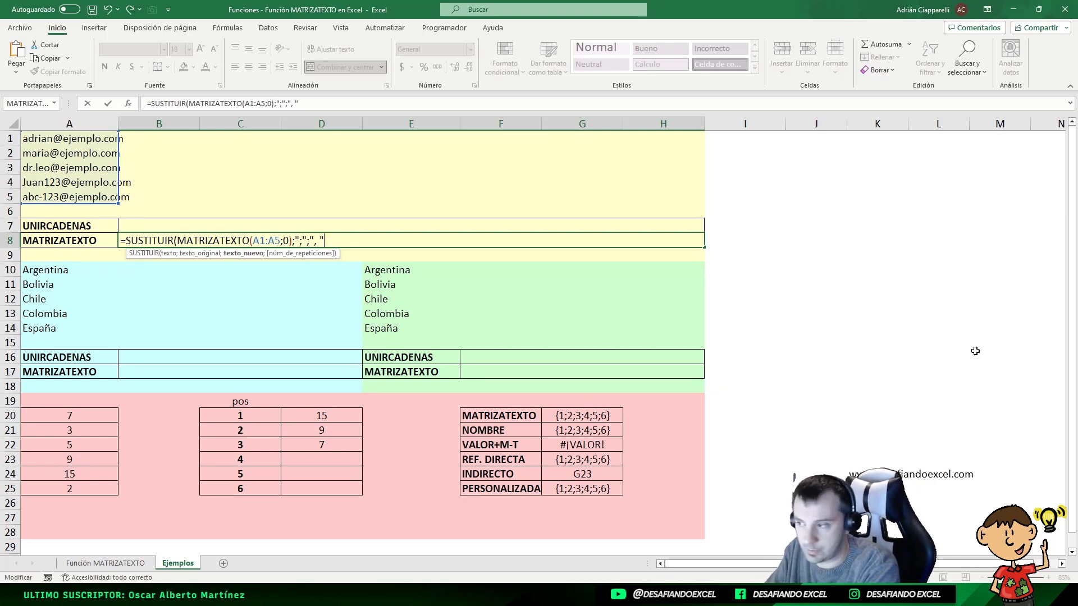
{"action": "type", "text": ")"}
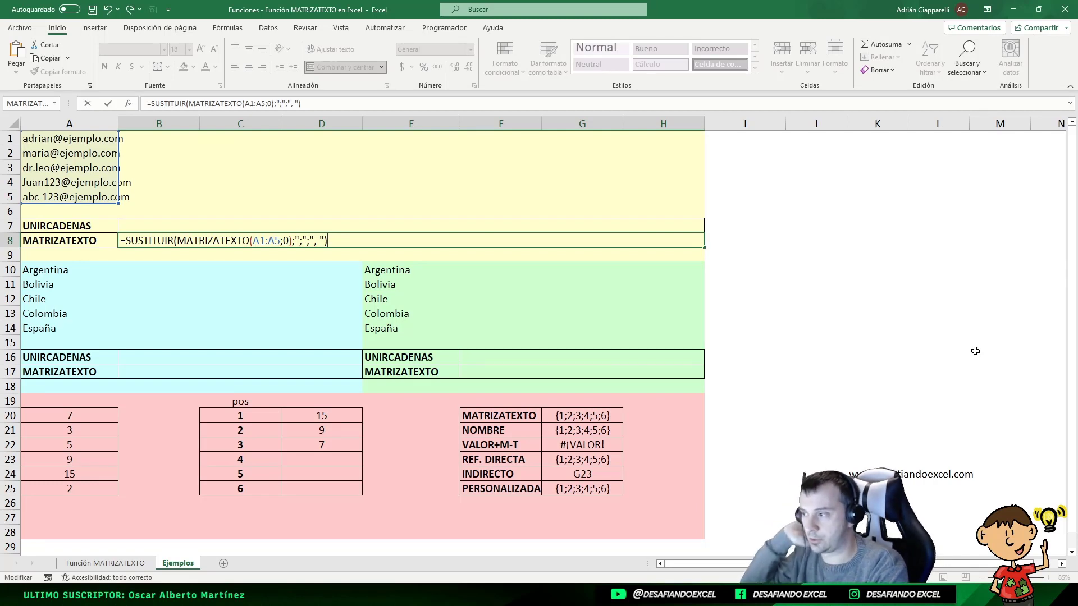
{"action": "key", "text": "Return"}
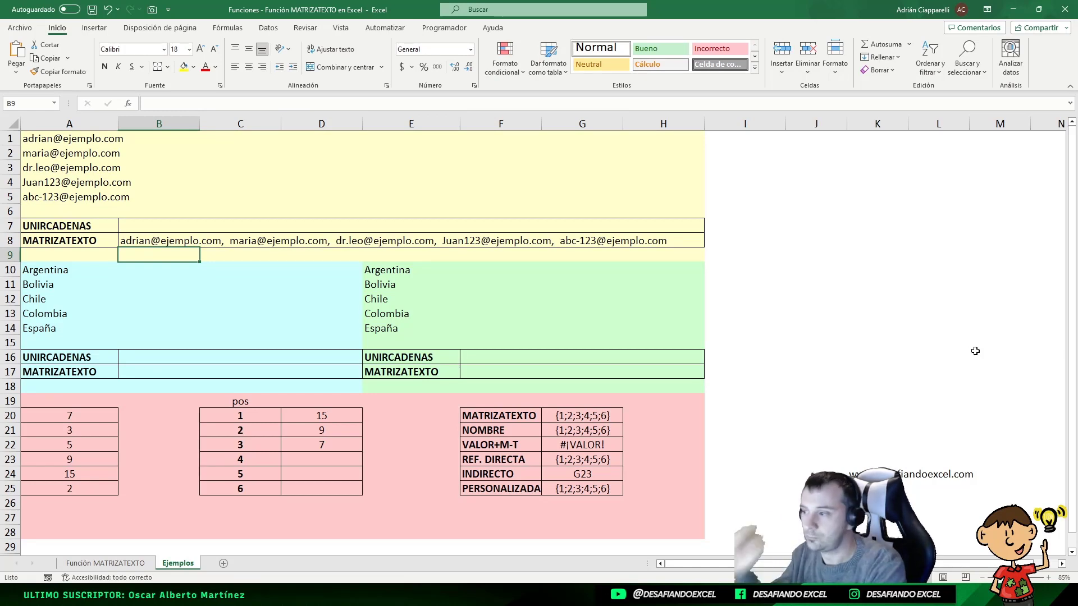
- Remove the space from the replacement text in B8's SUSTITUIR formula, leaving "," as the new text
{"action": "key", "text": "Up"}
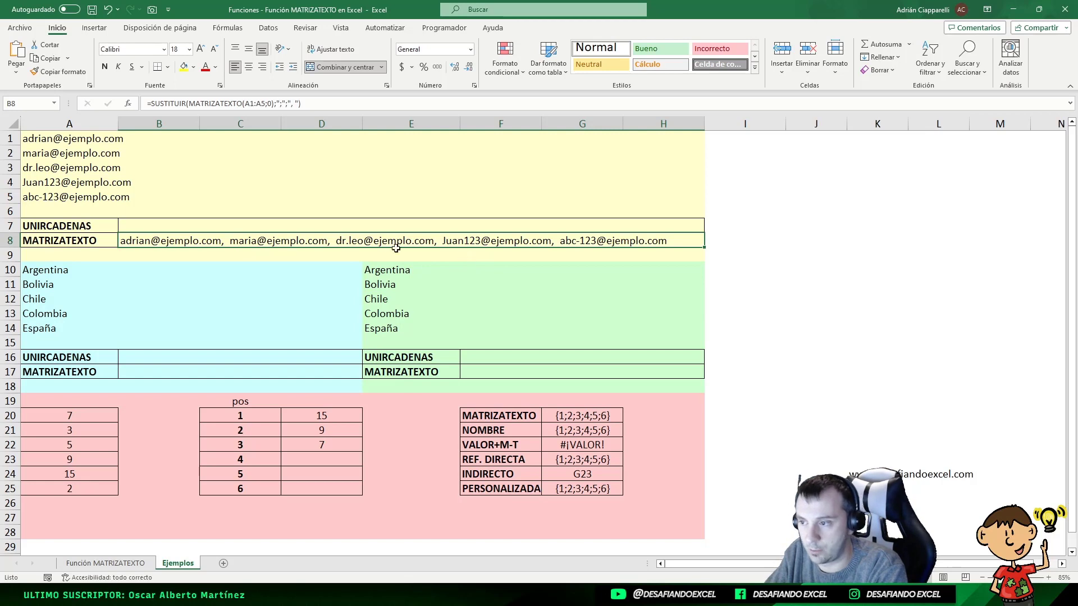
{"action": "double_click", "coordinate": [131, 242]}
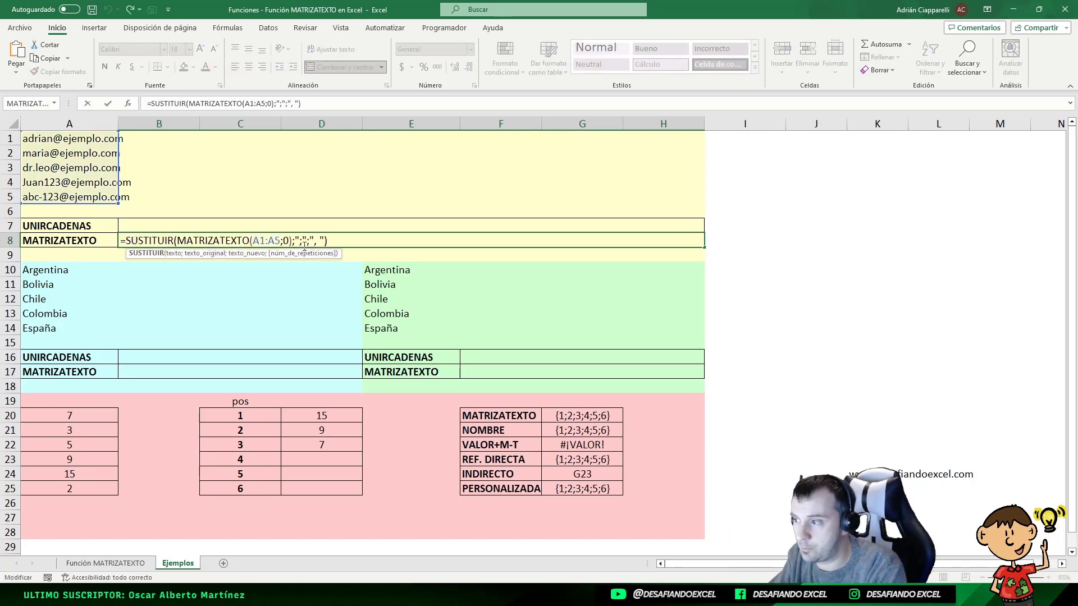
{"action": "left_click", "coordinate": [320, 242]}
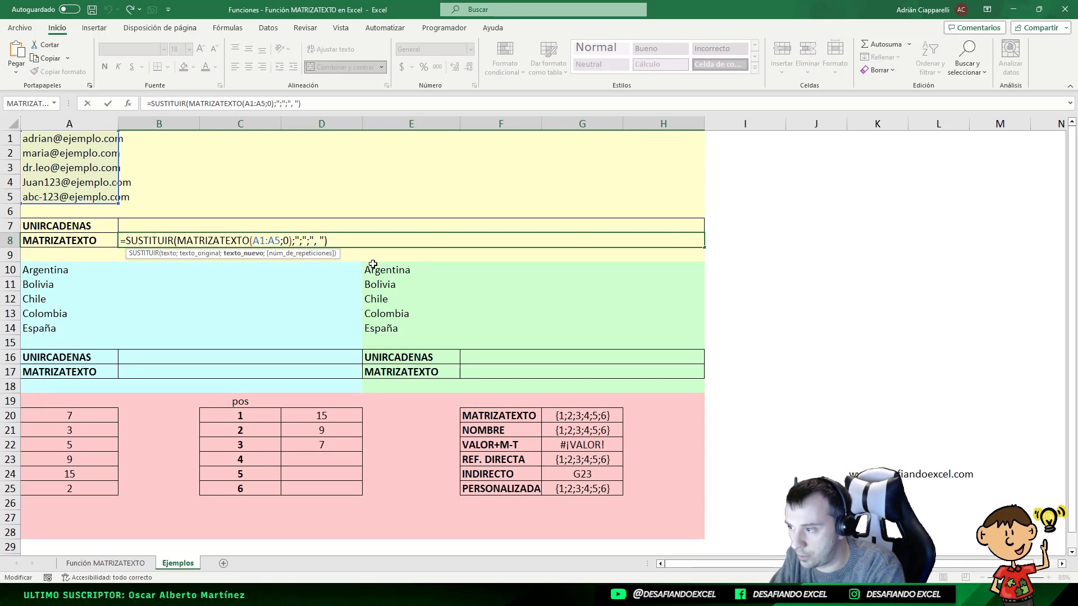
{"action": "key", "text": "BackSpace"}
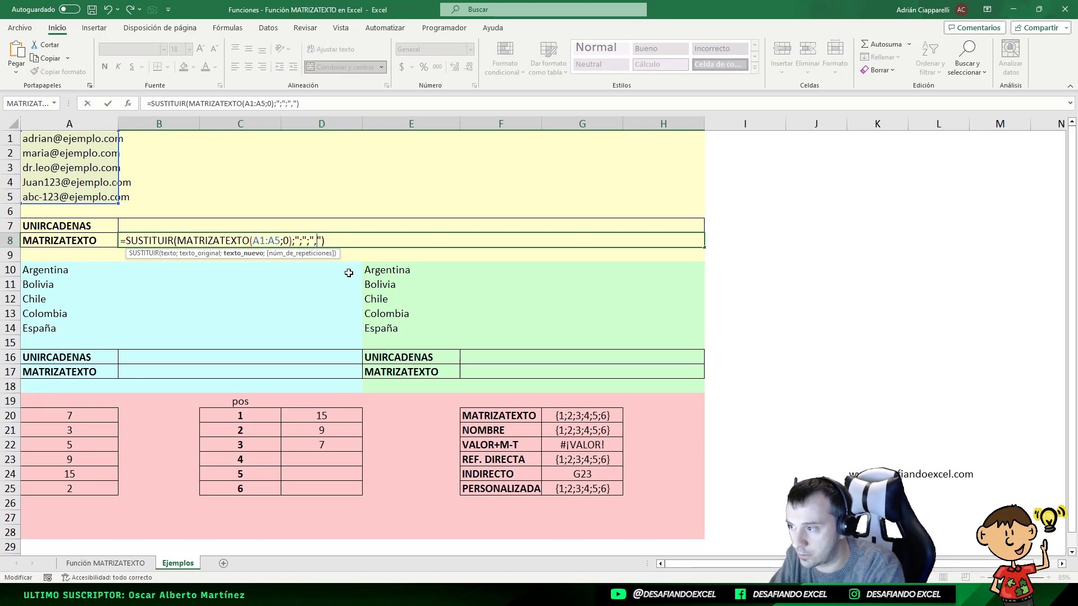
{"action": "key", "text": "Return"}
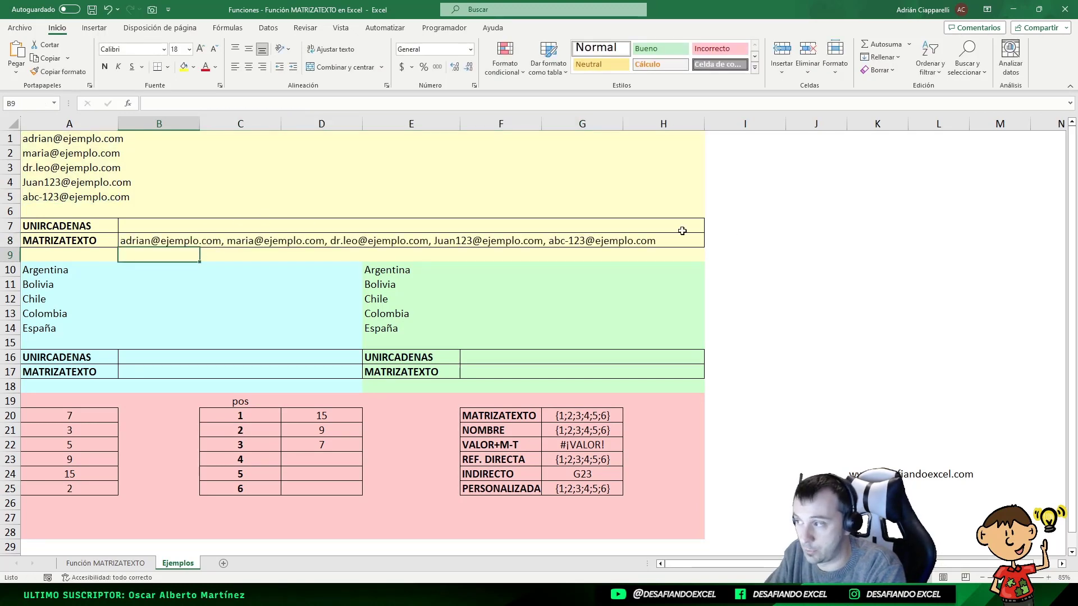
- Examine the arguments of the SUSTITUIR formula in B8
{"action": "left_click", "coordinate": [170, 239]}
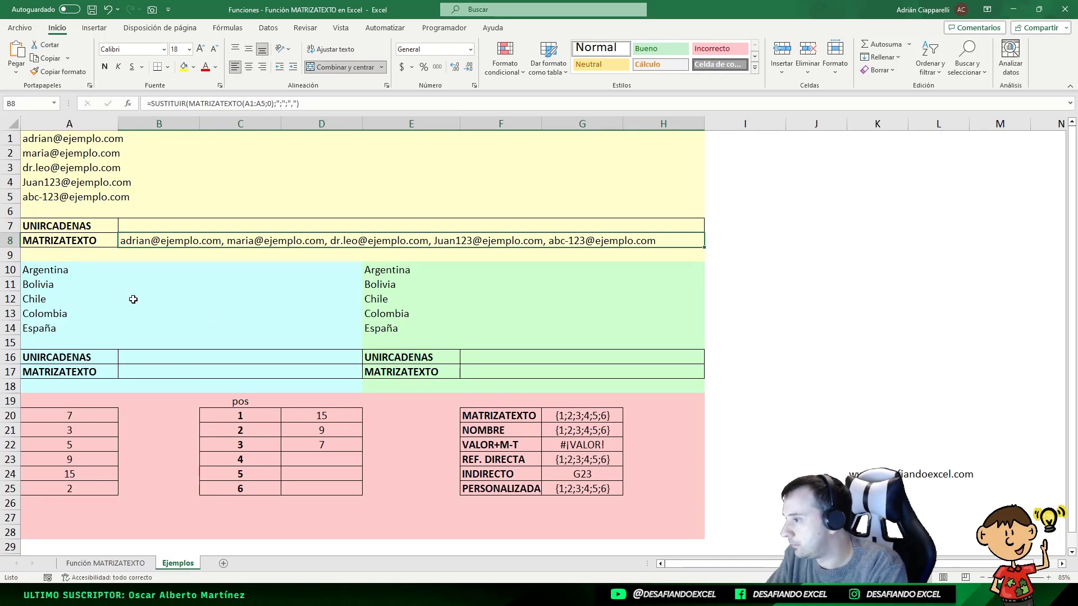
{"action": "left_click", "coordinate": [142, 222]}
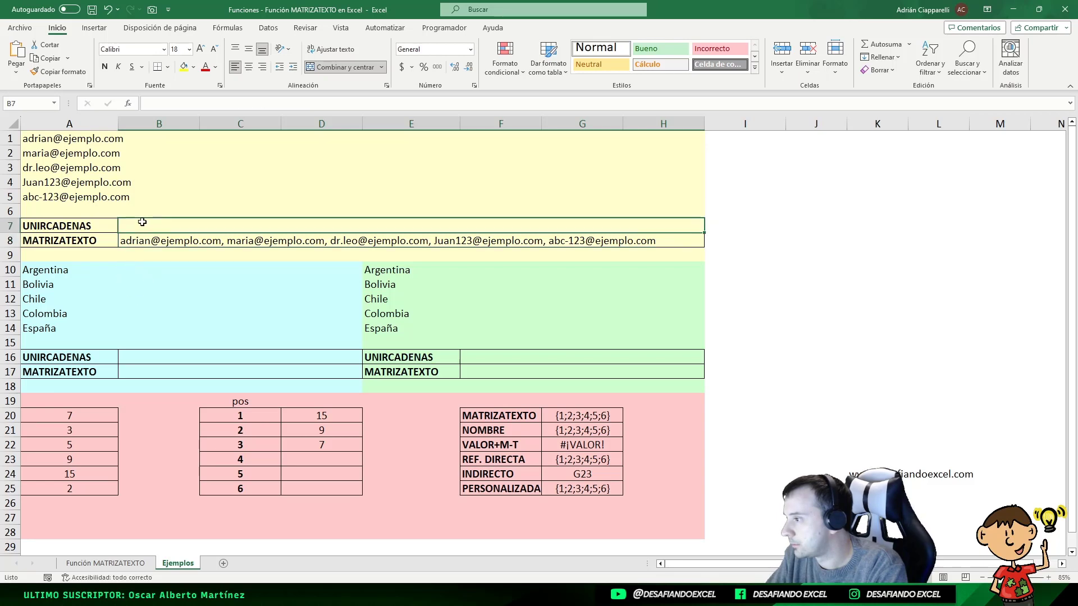
{"action": "left_click", "coordinate": [135, 243]}
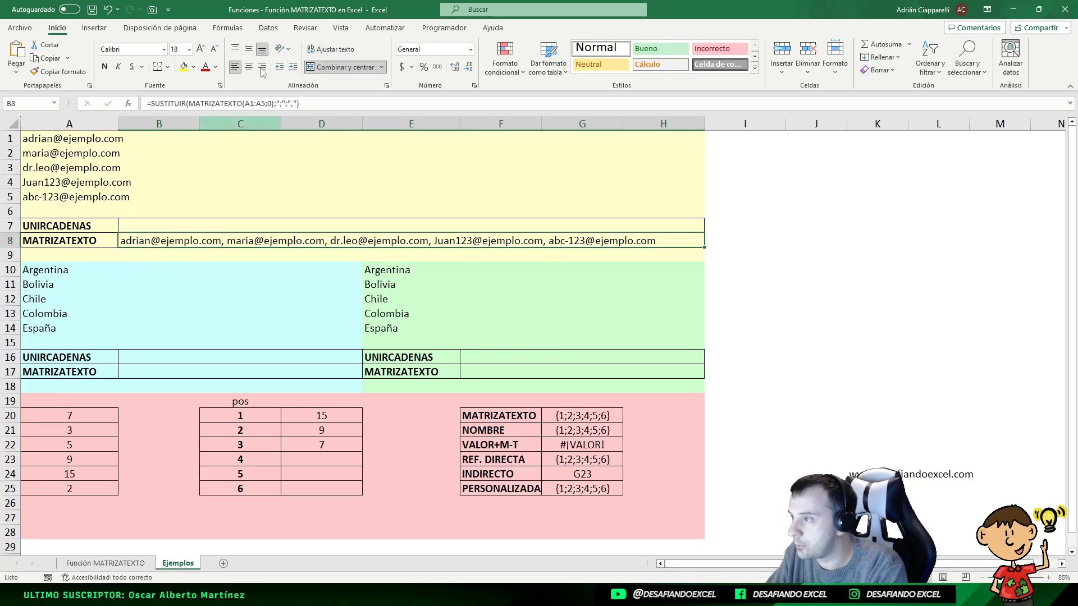
{"action": "left_click", "coordinate": [279, 103]}
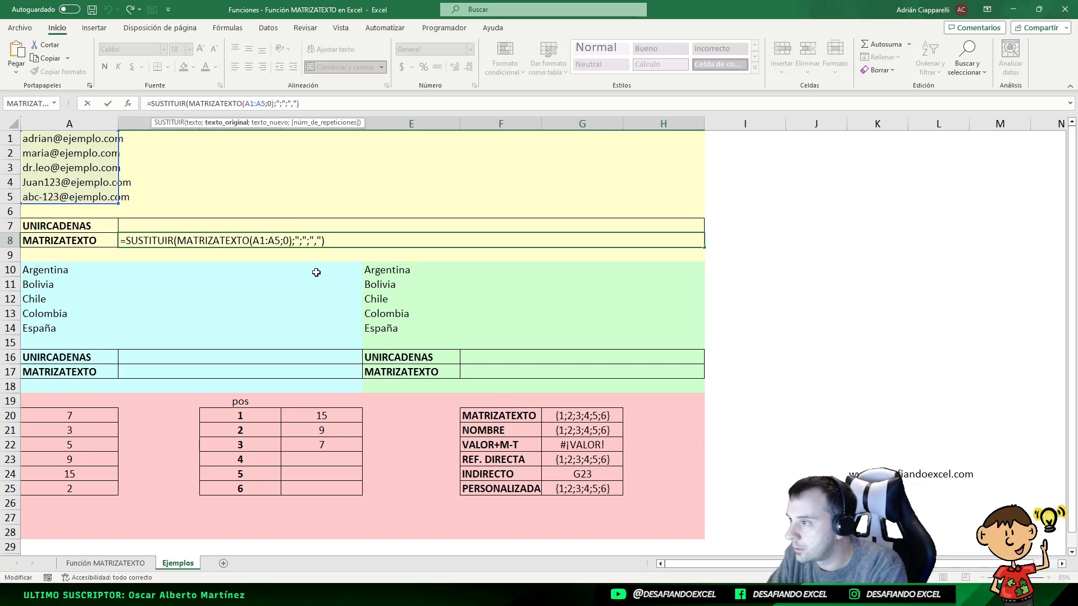
{"action": "key", "text": "Return"}
- Try wrapping B8's SUSTITUIR formula in ESPACIOS, and undo the change
{"action": "left_click", "coordinate": [145, 241]}
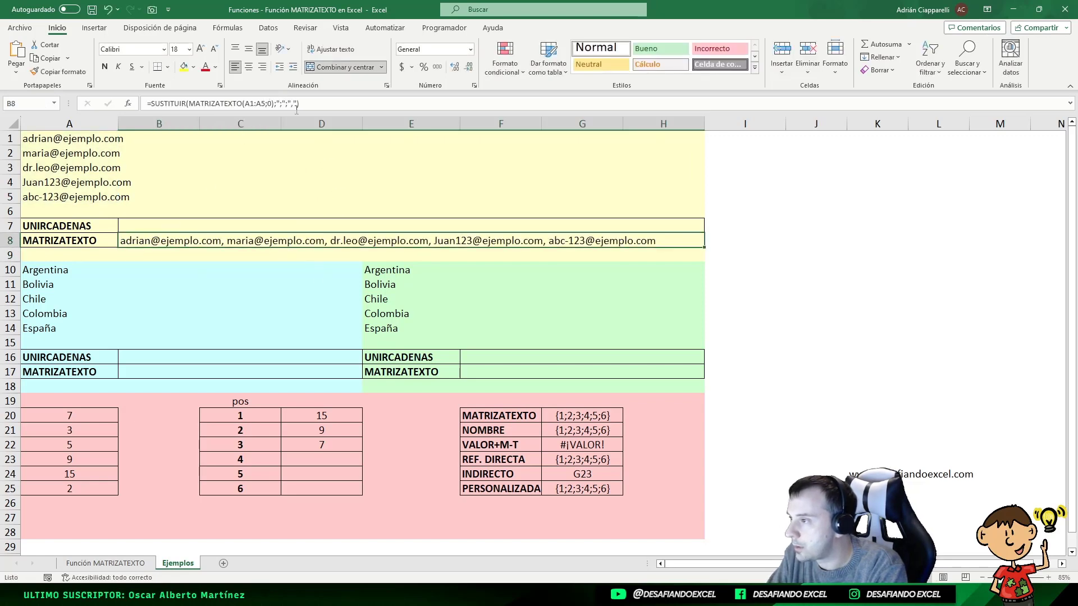
{"action": "left_click", "coordinate": [154, 104]}
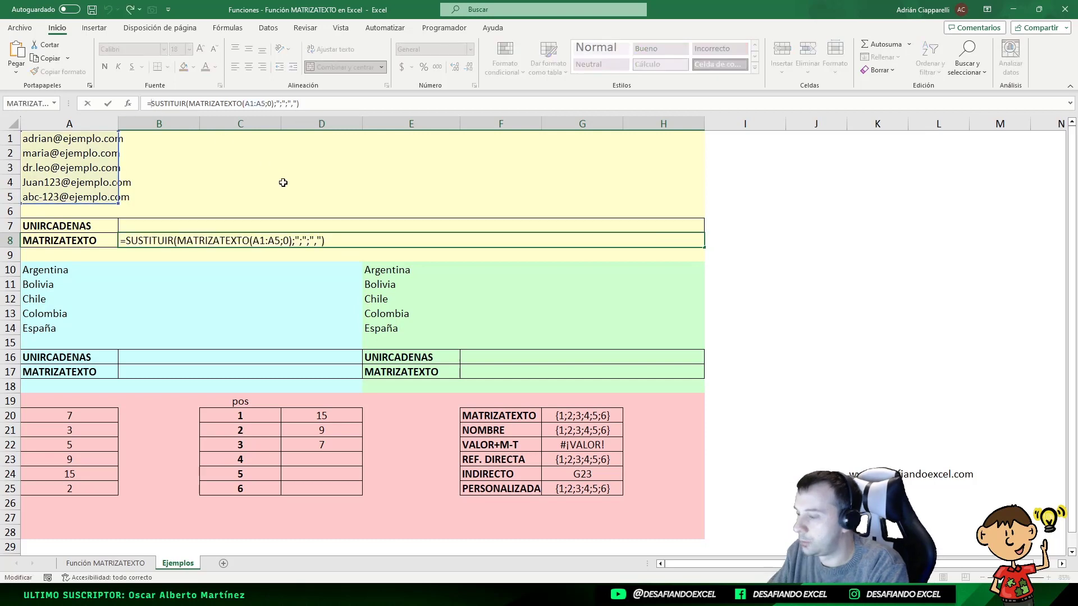
{"action": "type", "text": "ESPACIOS("}
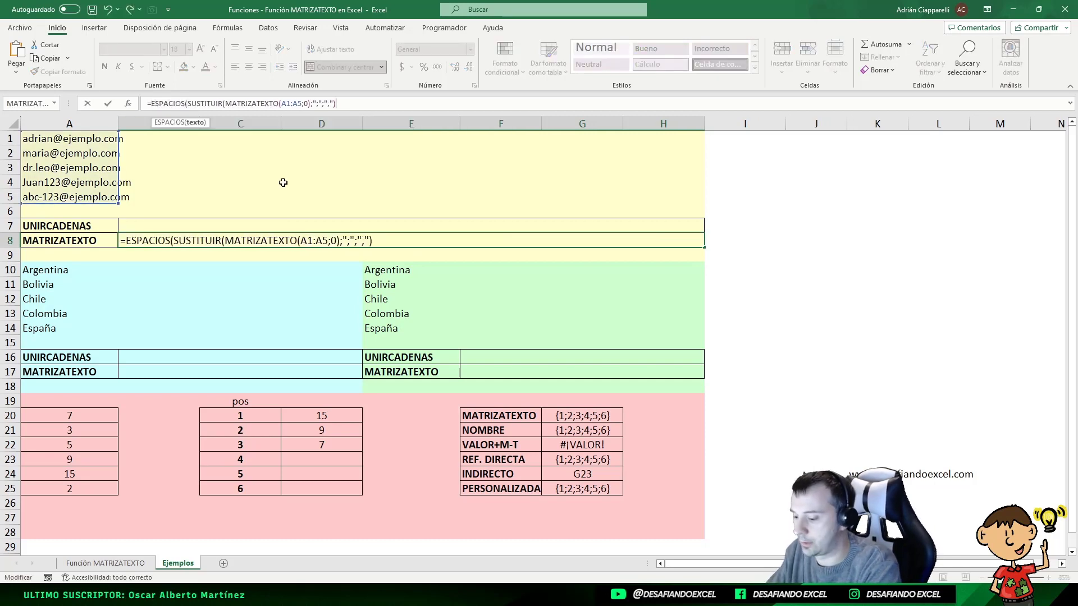
{"action": "key", "text": "Return"}
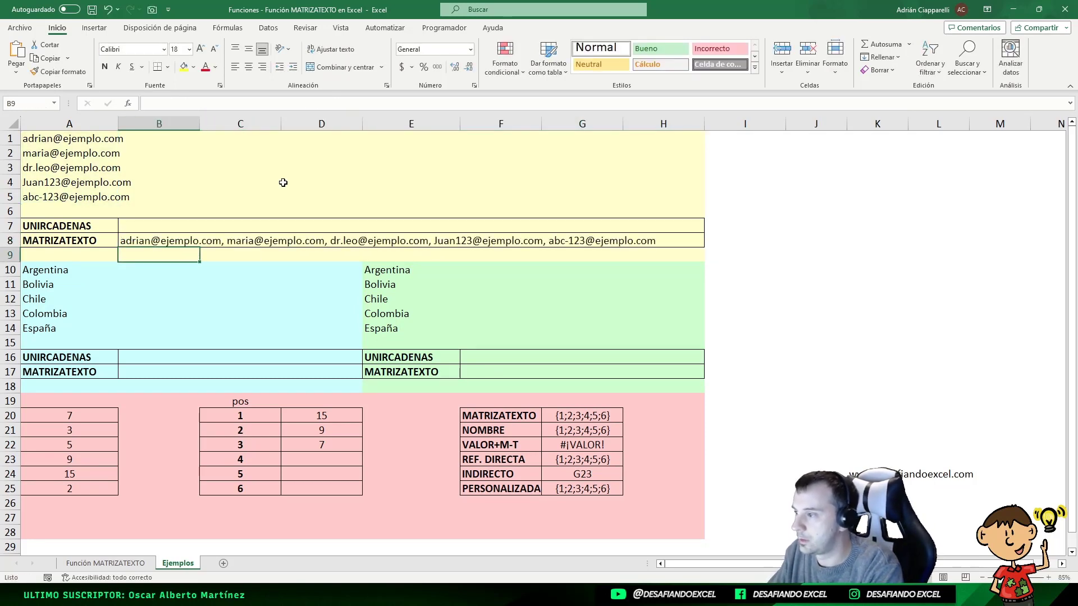
{"action": "key", "text": "ctrl+z"}
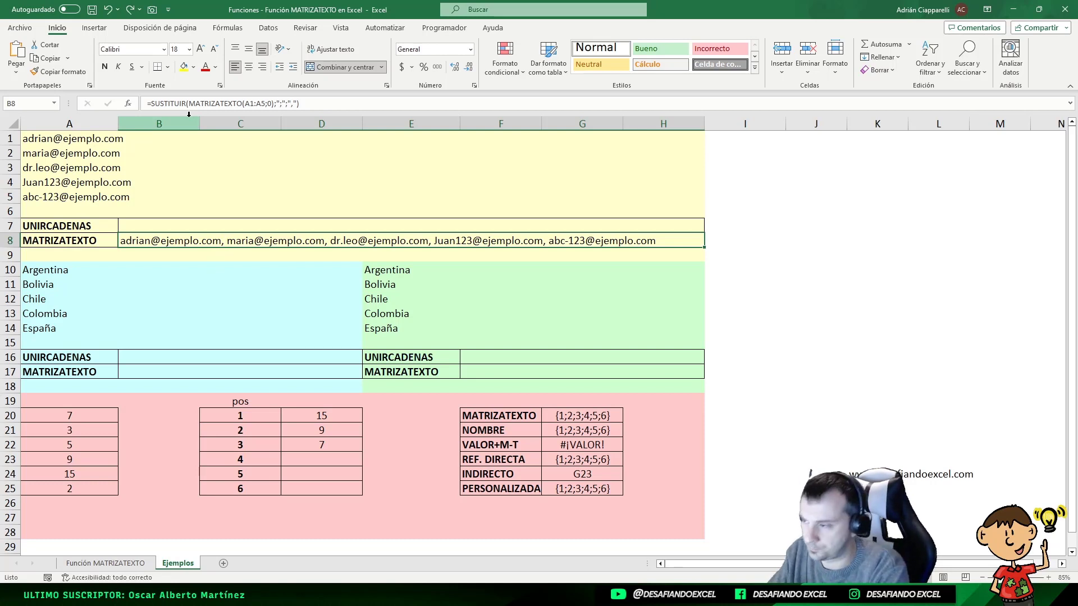
- Enter =UNIRCADENAS(",";;A1:A5) in B7 to join the e-mail list with commas
{"action": "left_click", "coordinate": [152, 227]}
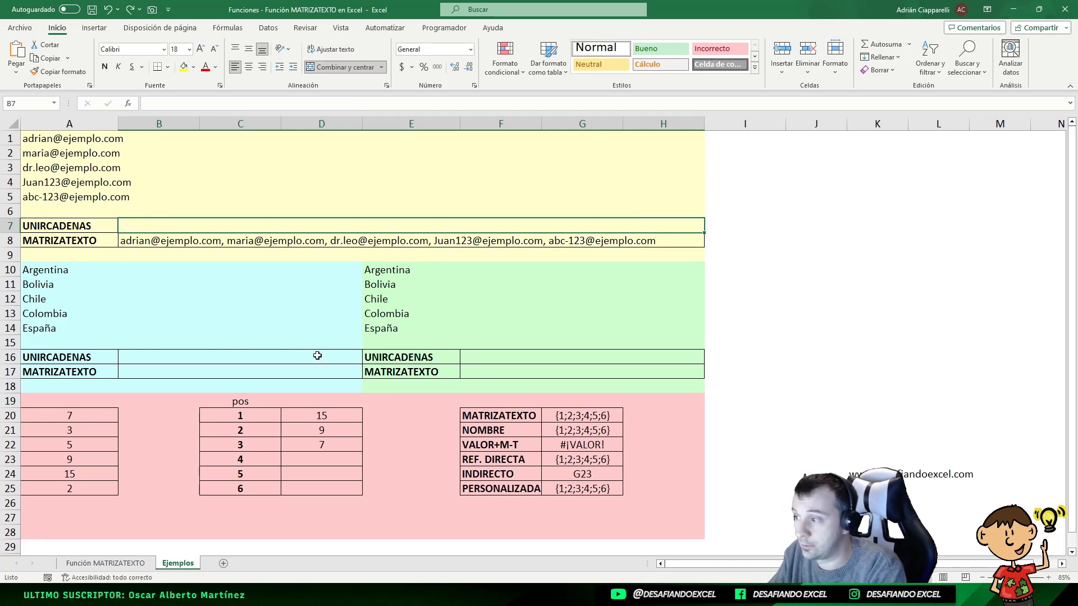
{"action": "type", "text": "="}
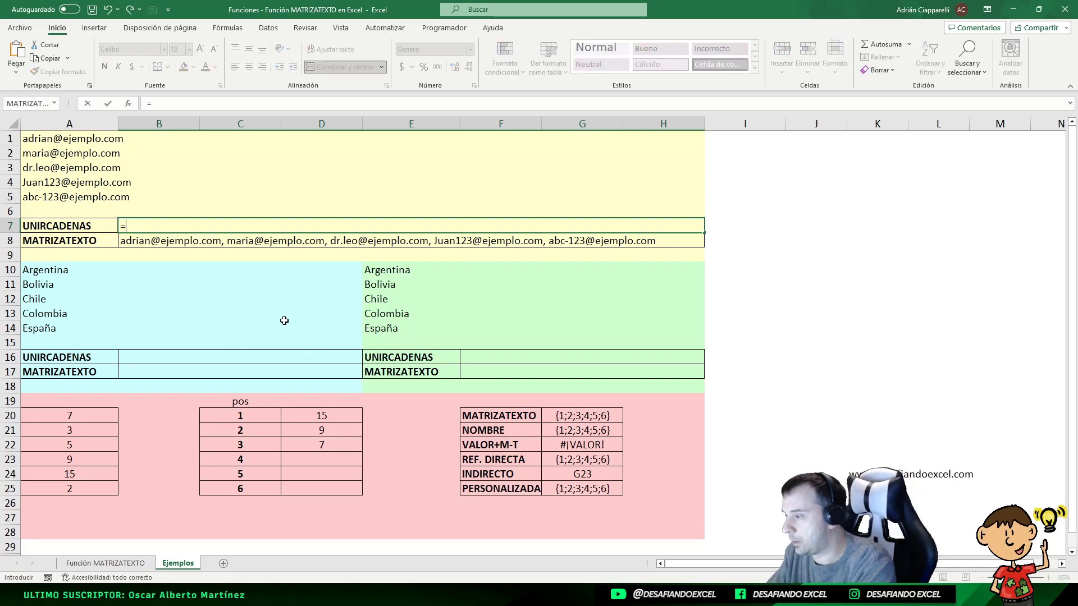
{"action": "type", "text": "UNIRCADENAS(\","}
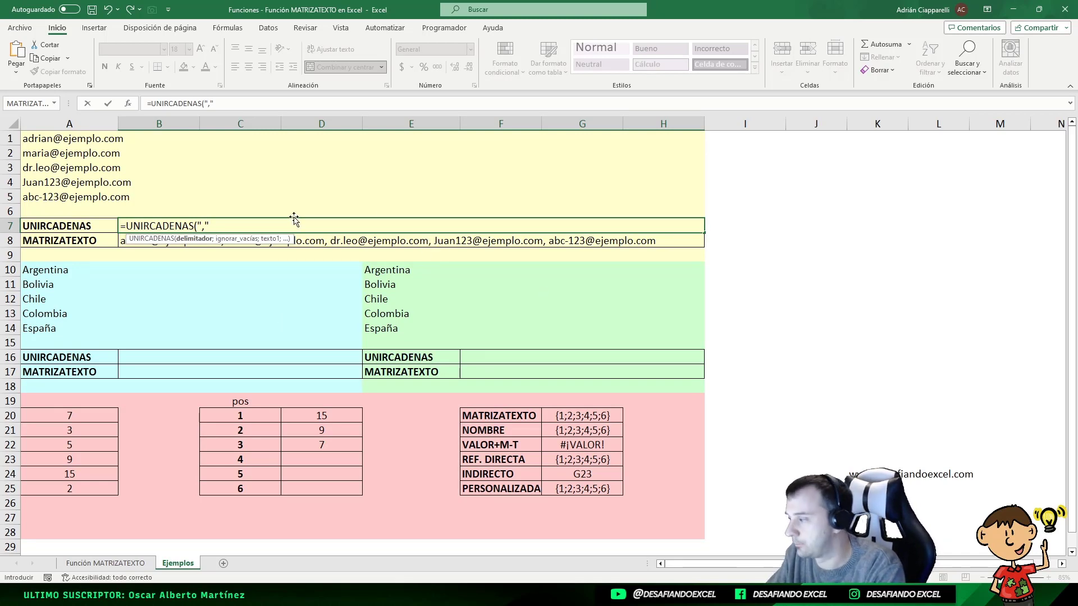
{"action": "type", "text": ";"}
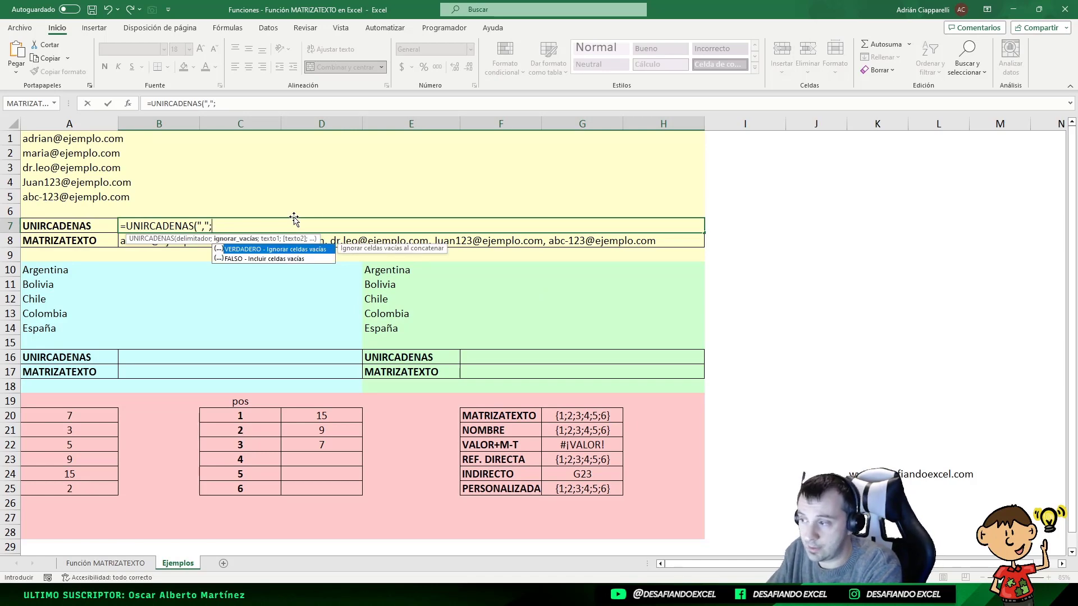
{"action": "type", "text": ";"}
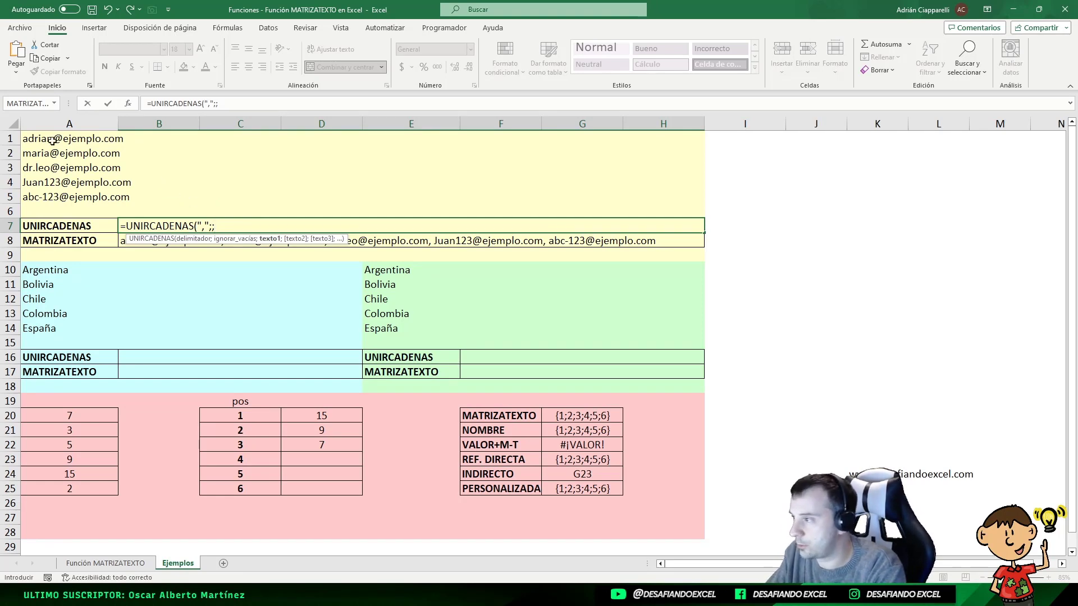
{"action": "left_click_drag", "start_coordinate": [52, 141], "coordinate": [38, 198]}
{"action": "type", "text": ")"}
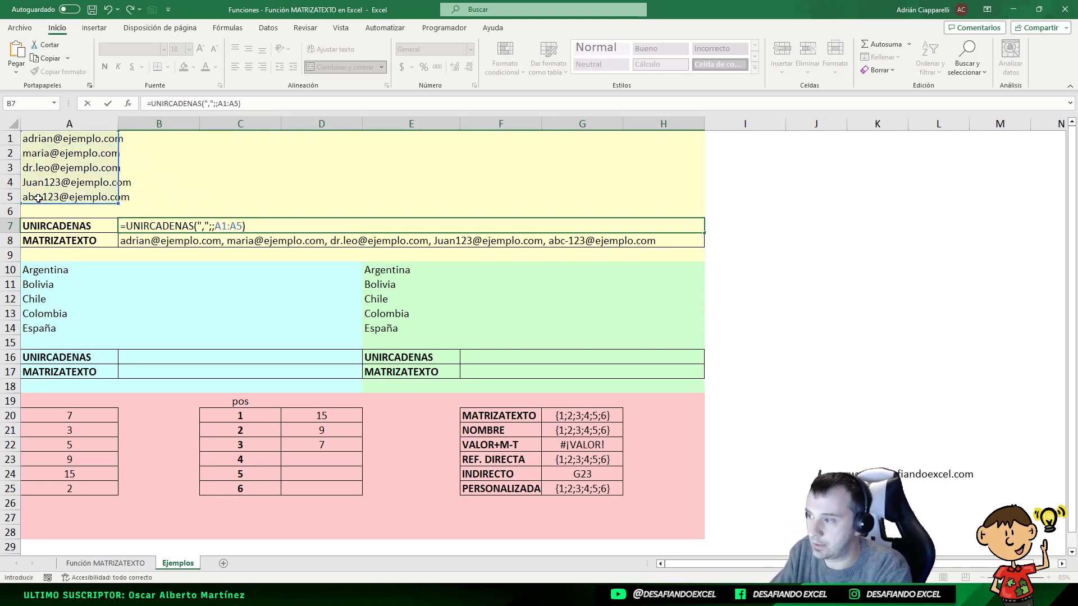
{"action": "key", "text": "Return"}
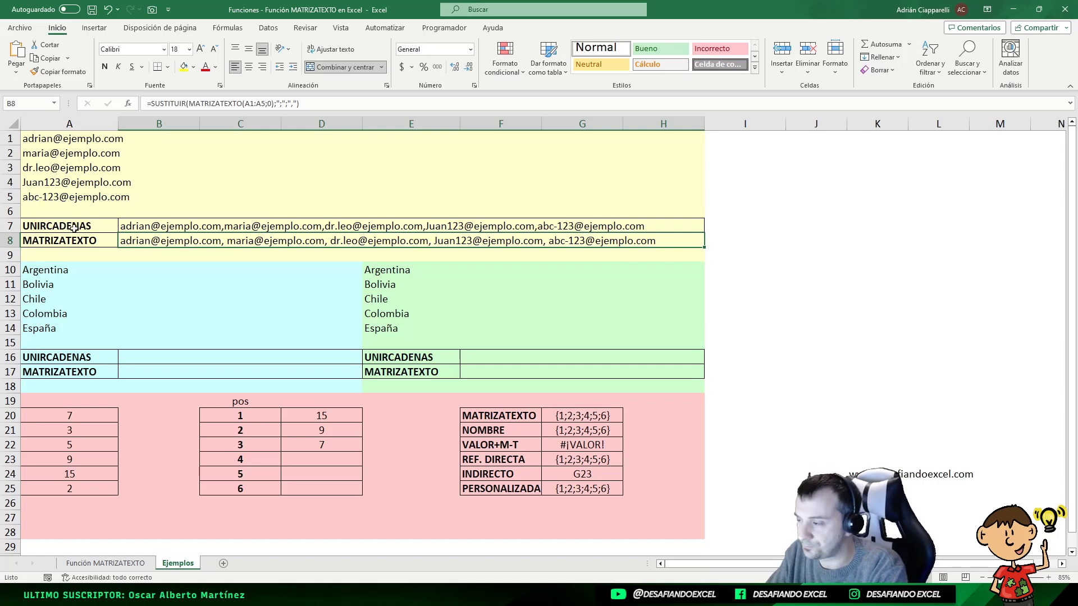
- Add a space after the comma in the delimiter of B7's UNIRCADENAS formula
{"action": "left_click", "coordinate": [125, 226]}
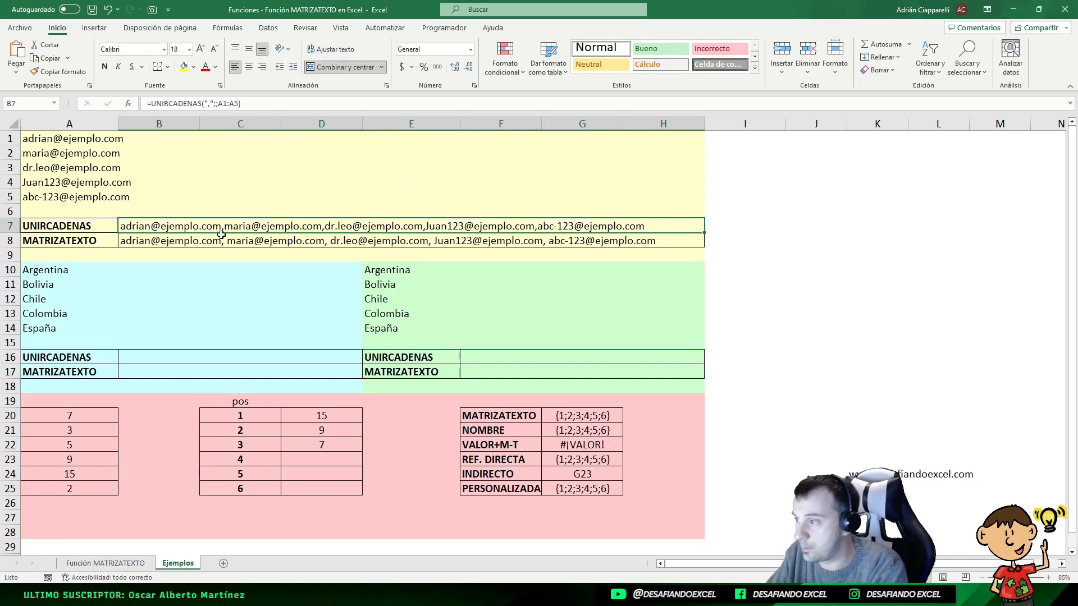
{"action": "left_click", "coordinate": [212, 105]}
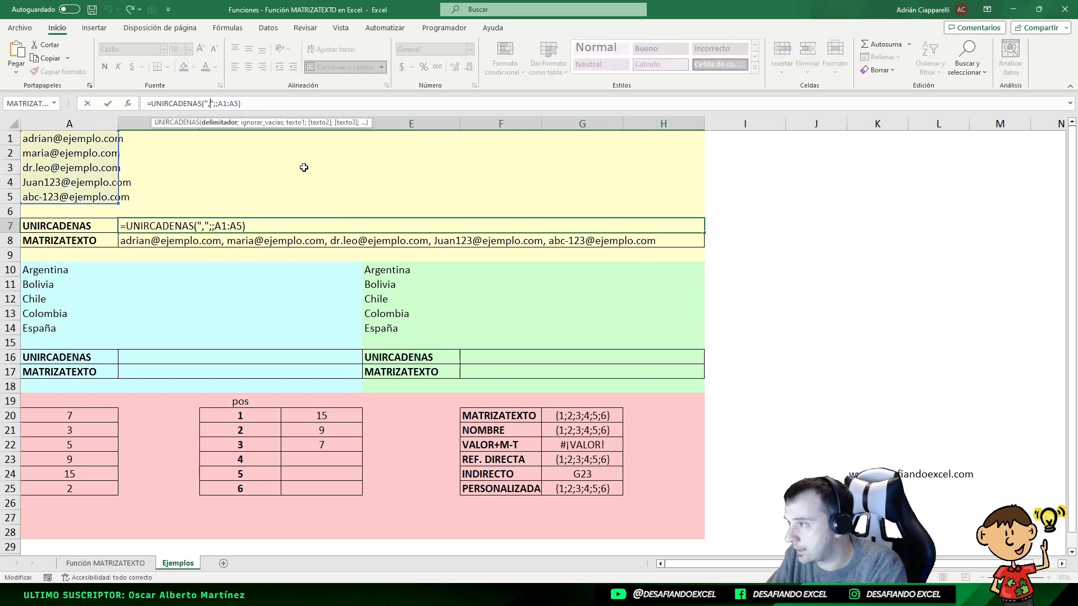
{"action": "key", "text": "Return"}
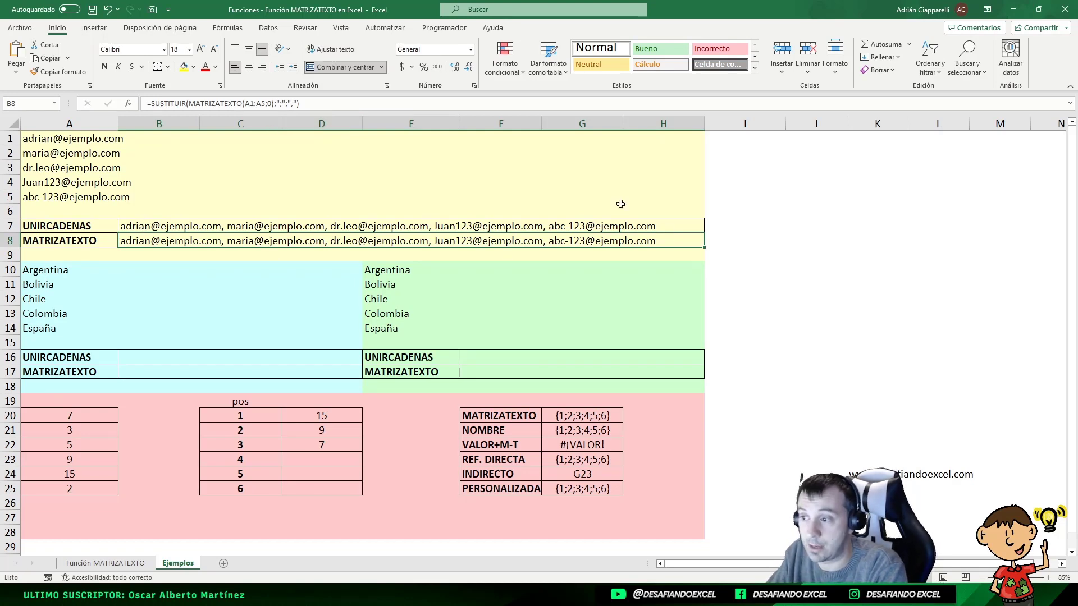
- Compare the formulas in B7 and B8, and examine the country lists in A10:A14 and E10:E14
{"action": "left_click", "coordinate": [128, 232]}
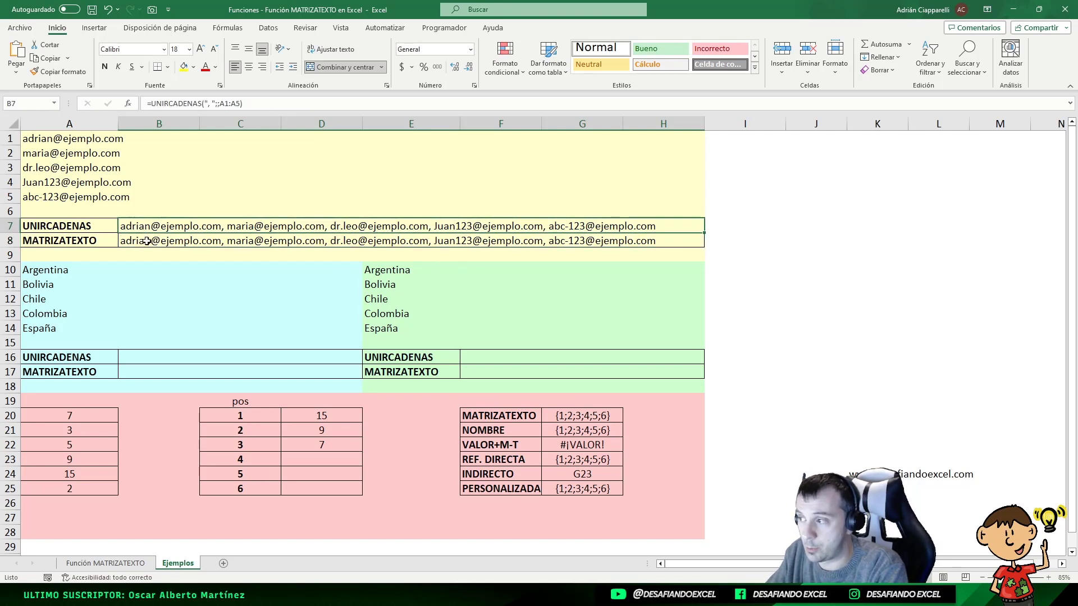
{"action": "left_click", "coordinate": [145, 241]}
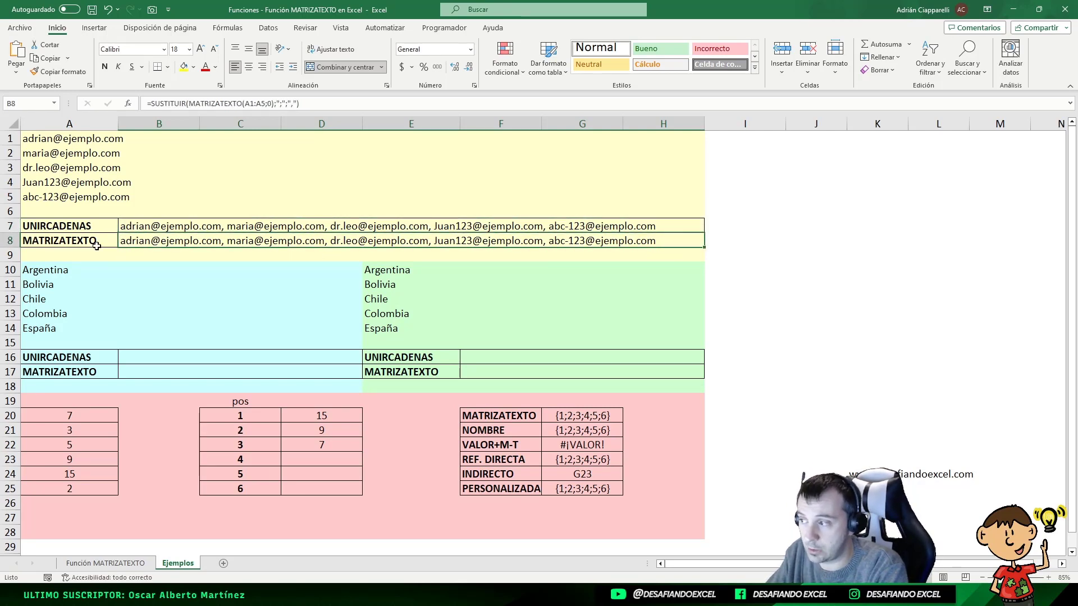
{"action": "left_click", "coordinate": [138, 224]}
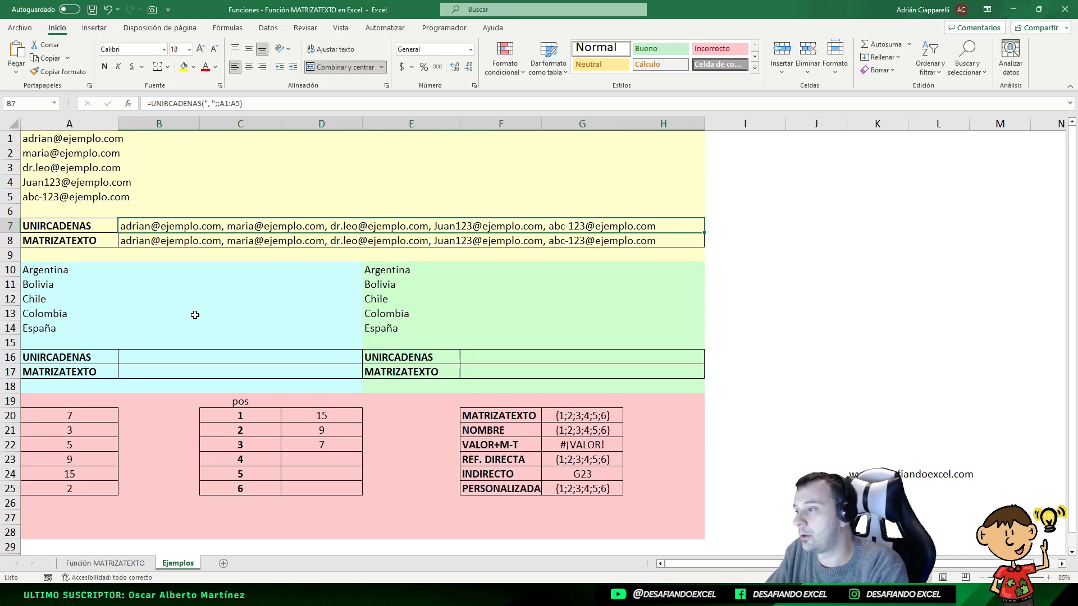
{"action": "left_click", "coordinate": [79, 269]}
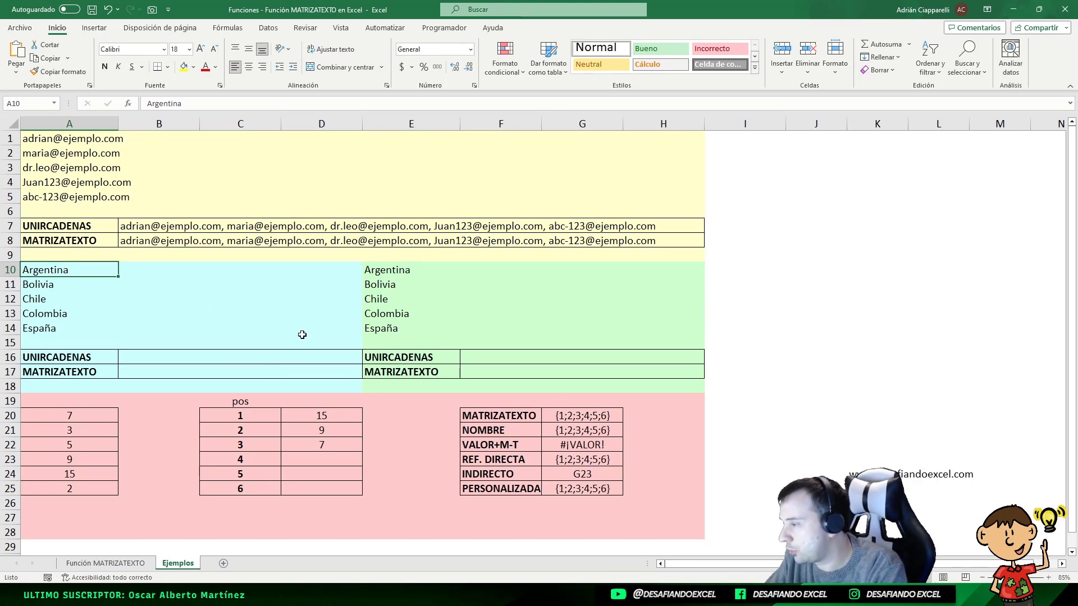
{"action": "left_click_drag", "start_coordinate": [38, 268], "coordinate": [43, 328]}
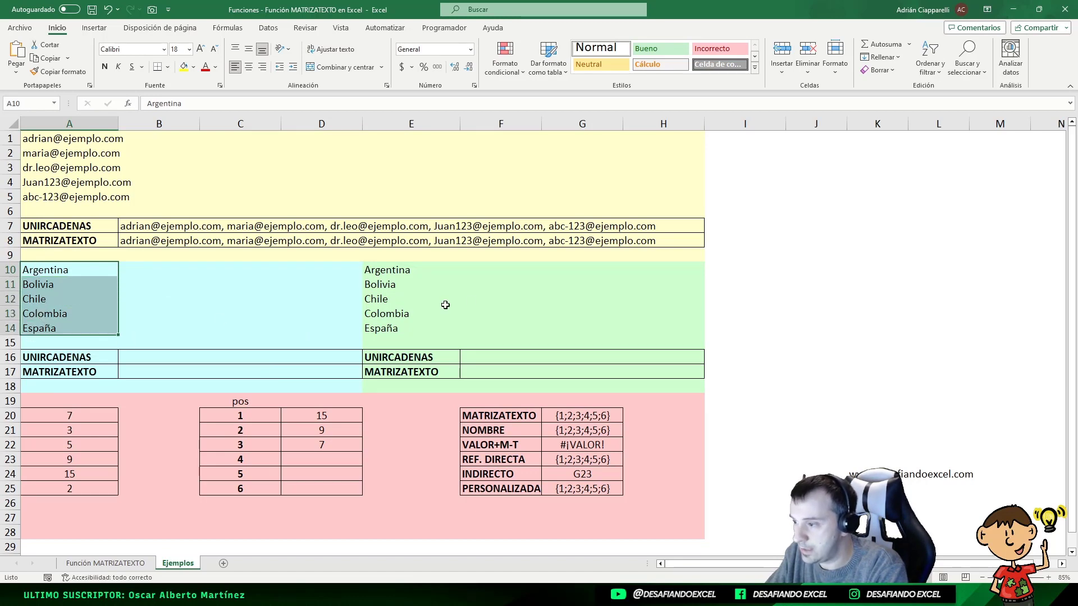
{"action": "left_click_drag", "start_coordinate": [396, 275], "coordinate": [395, 327]}
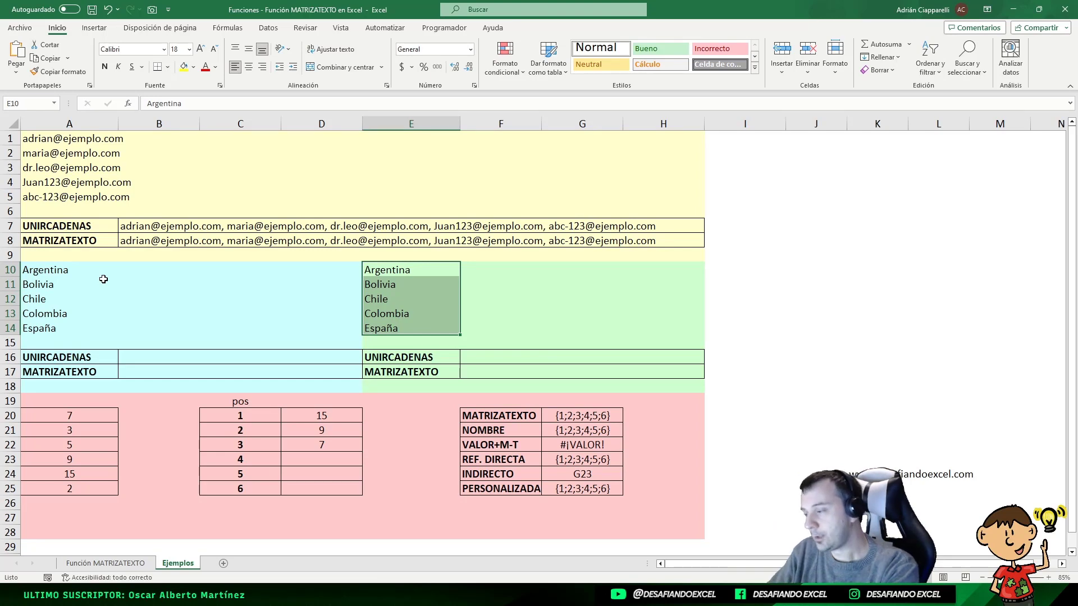
{"action": "left_click", "coordinate": [183, 302]}
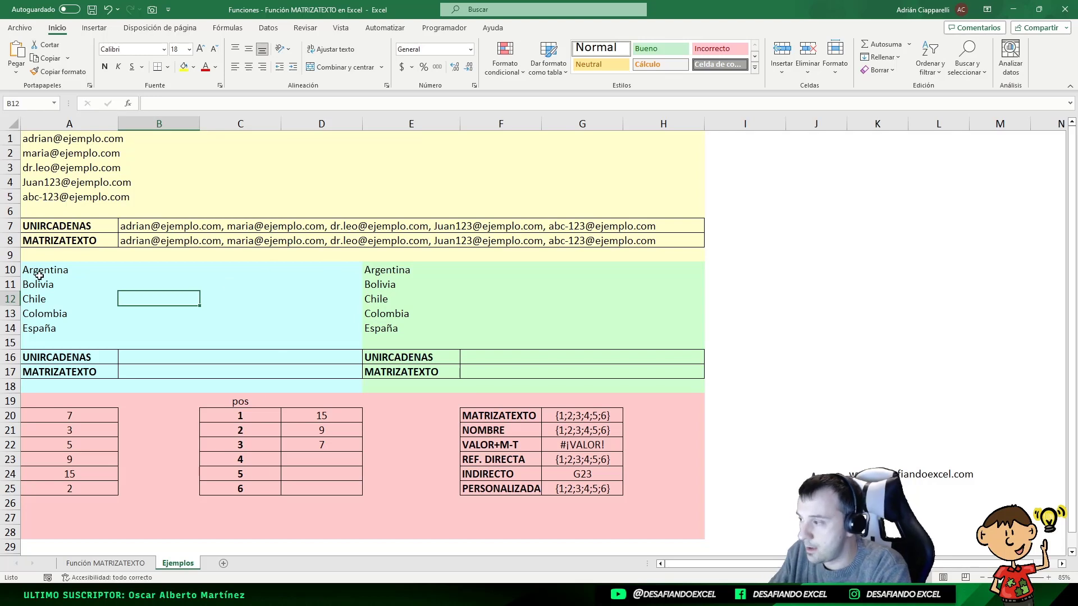
{"action": "left_click_drag", "start_coordinate": [42, 274], "coordinate": [56, 328]}
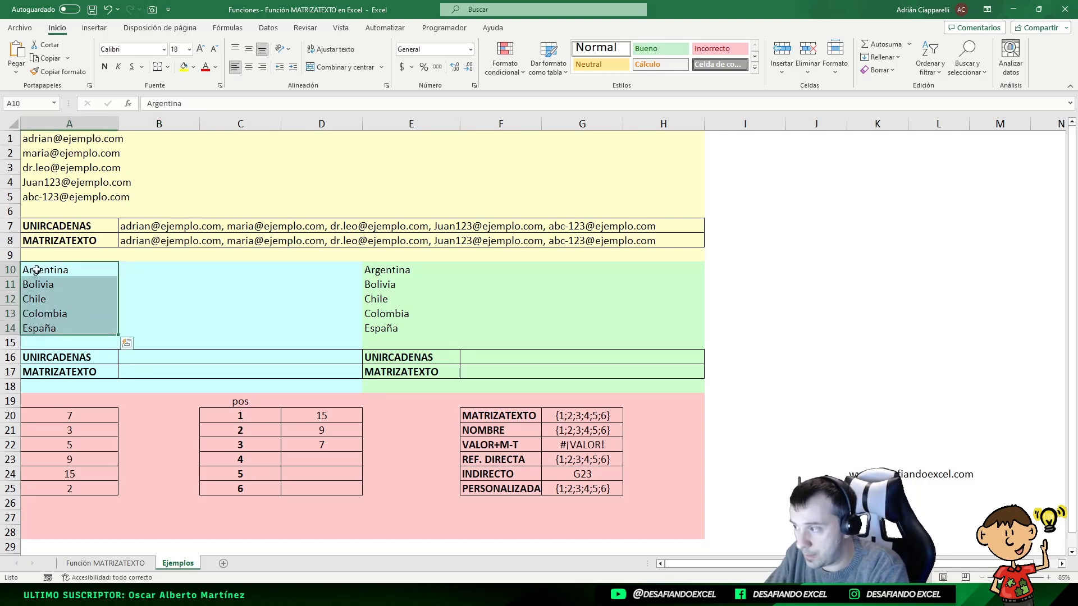
{"action": "left_click_drag", "start_coordinate": [33, 270], "coordinate": [62, 328]}
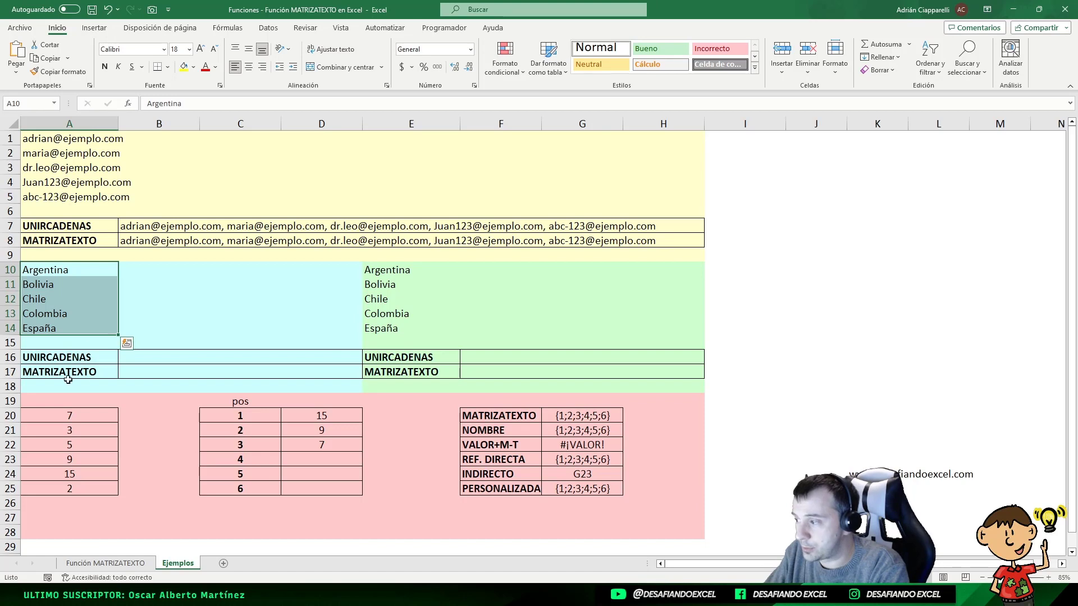
- Enter =UNIRCADENAS("; ";;A10:A14) in B16 to join the first country list with a semicolon and space
{"action": "left_click", "coordinate": [134, 357]}
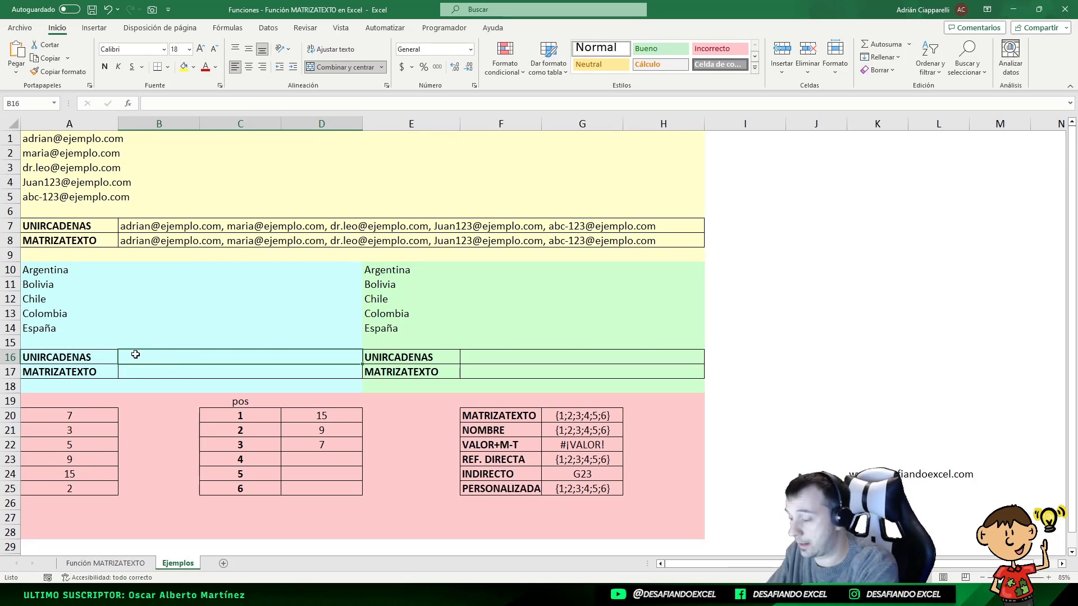
{"action": "type", "text": "=UNI"}
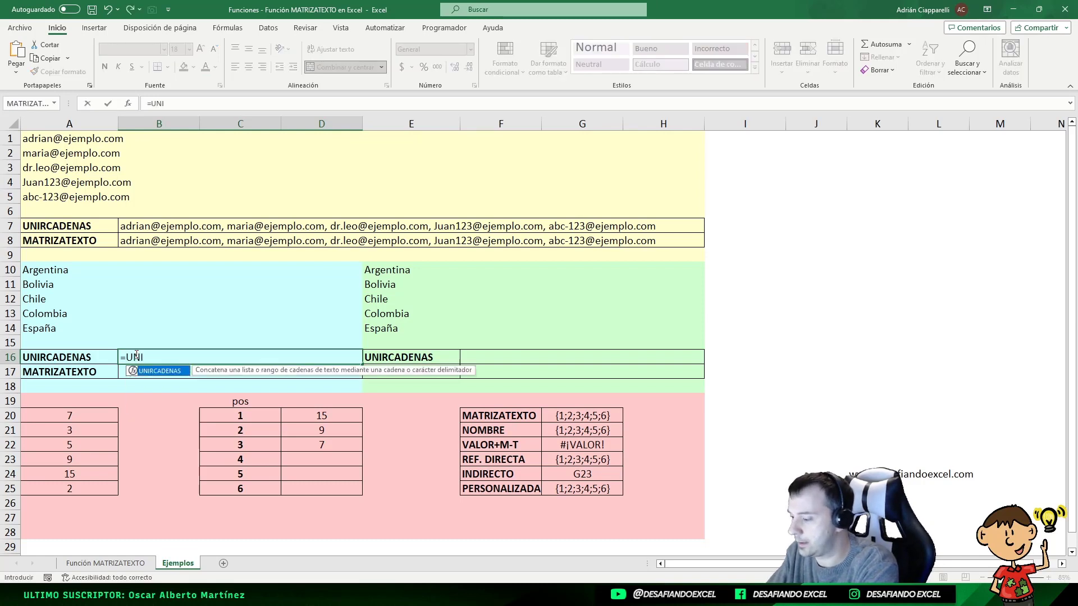
{"action": "type", "text": "RCADENAS("}
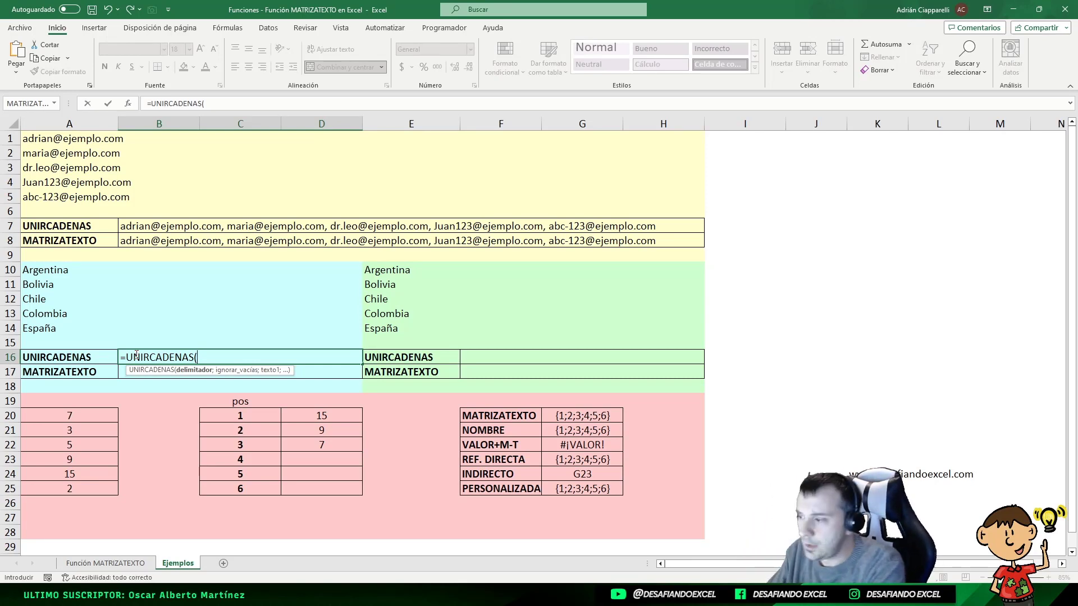
{"action": "type", "text": "\""}
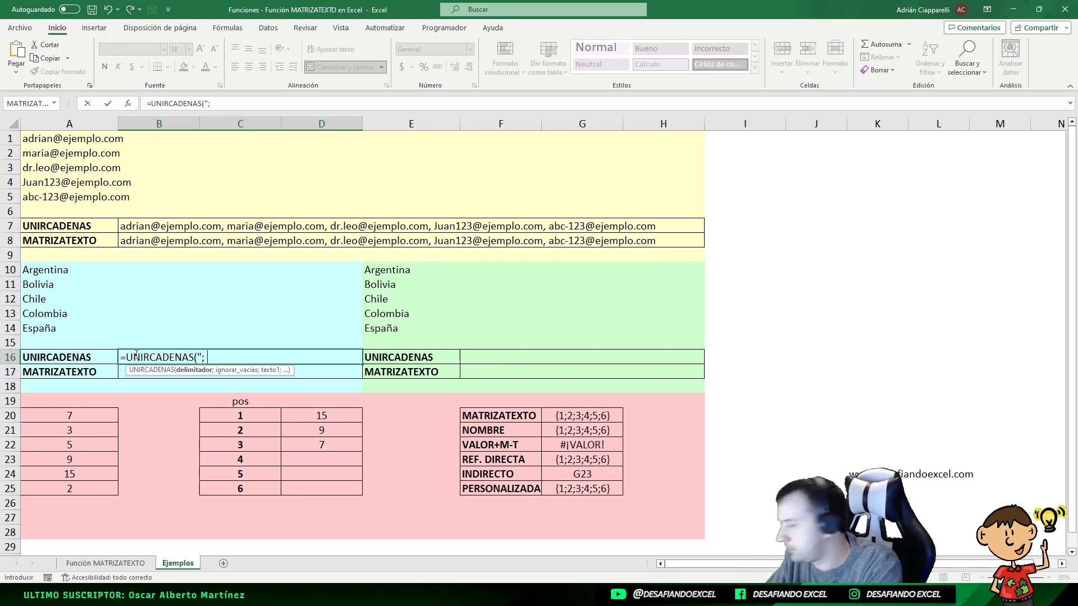
{"action": "type", "text": "; \""}
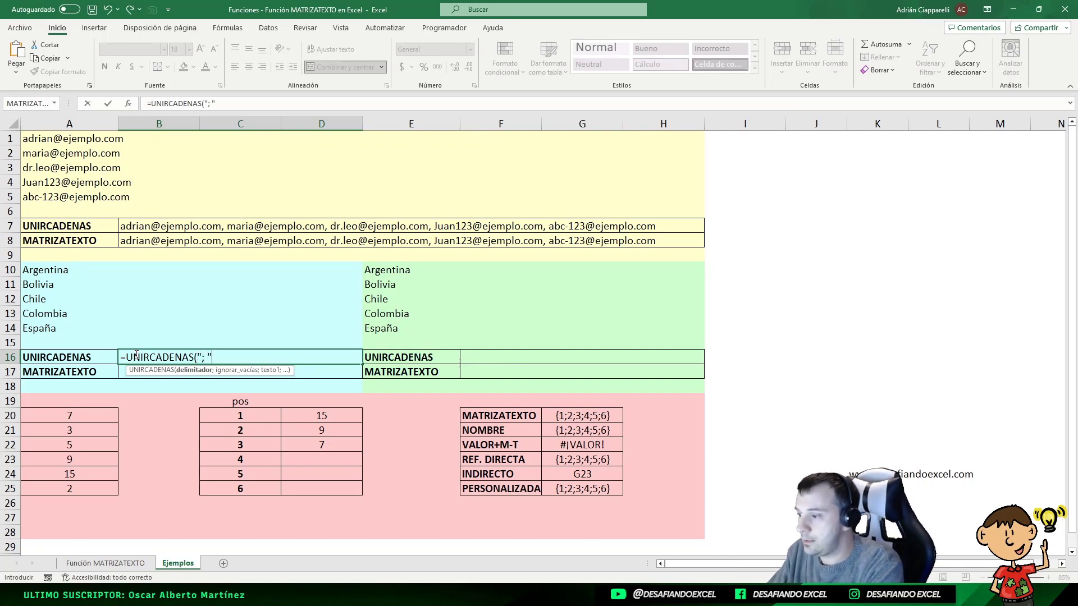
{"action": "type", "text": ";;"}
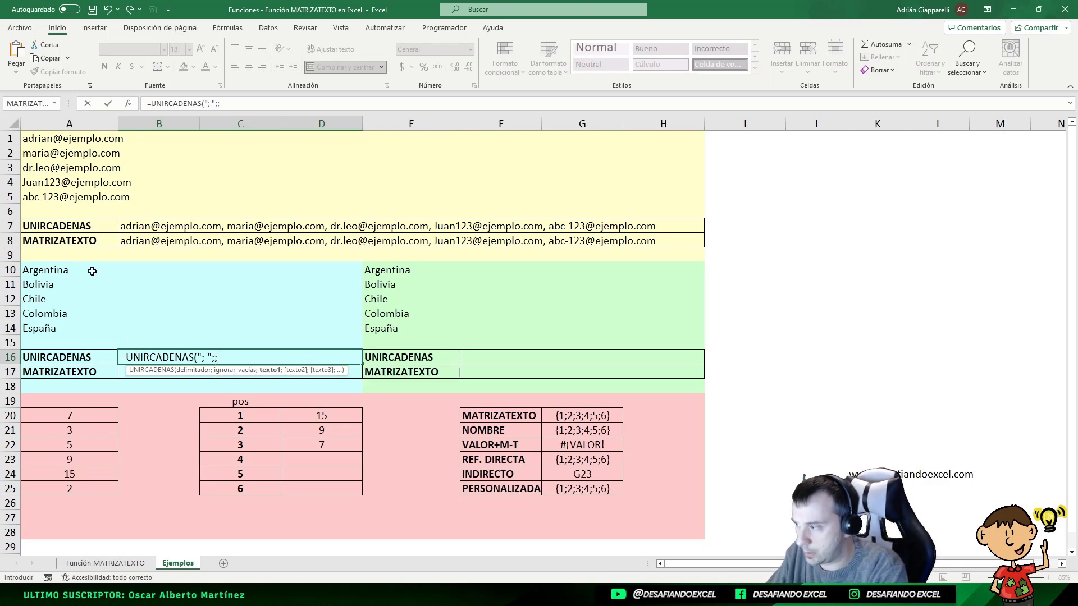
{"action": "left_click_drag", "start_coordinate": [64, 268], "coordinate": [44, 330]}
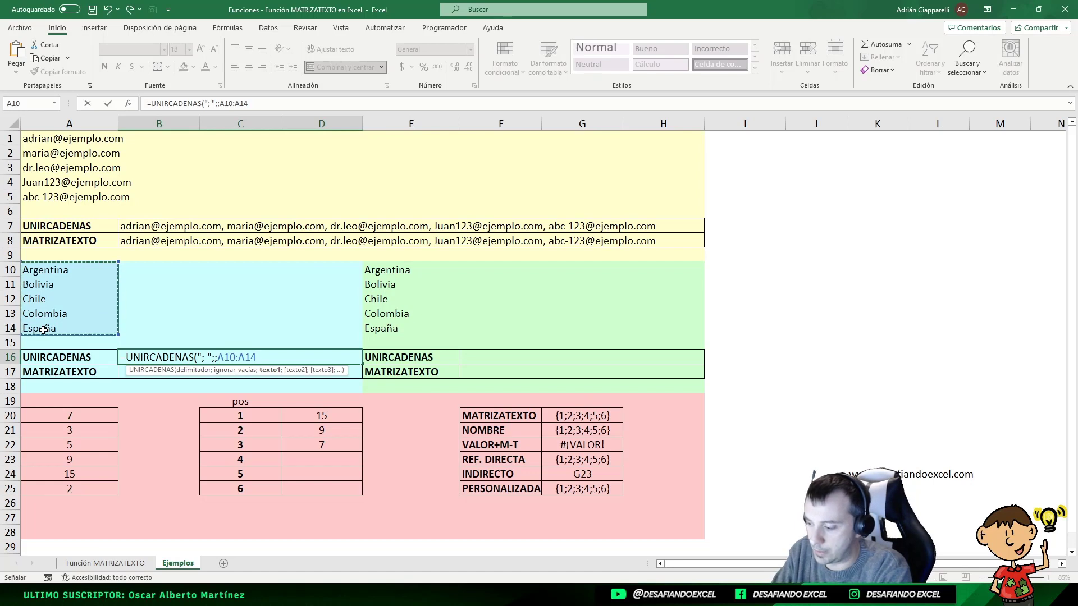
{"action": "key", "text": "Return"}
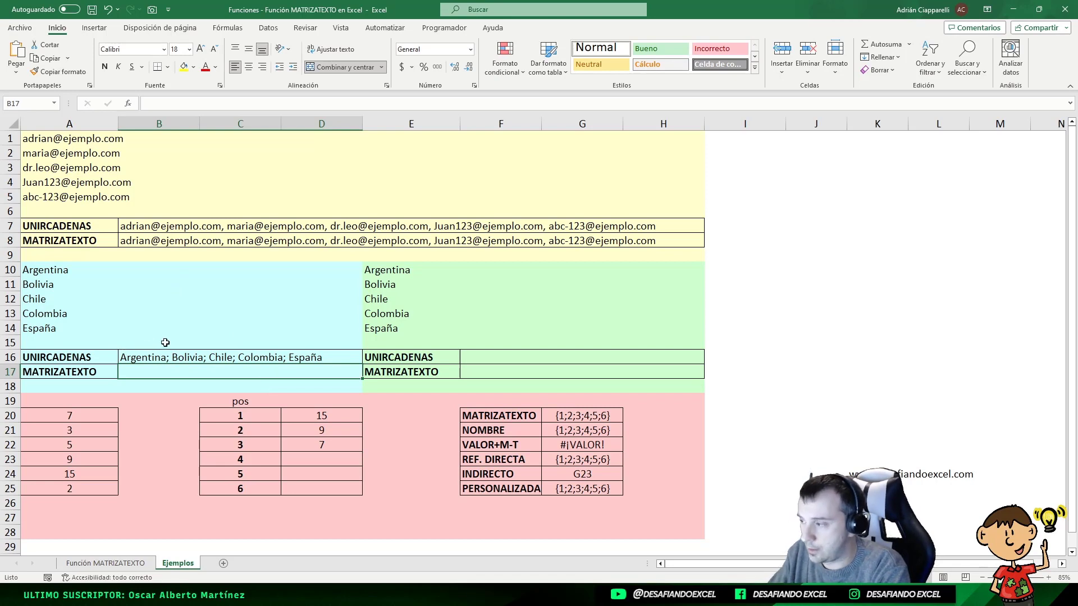
{"action": "left_click", "coordinate": [143, 359]}
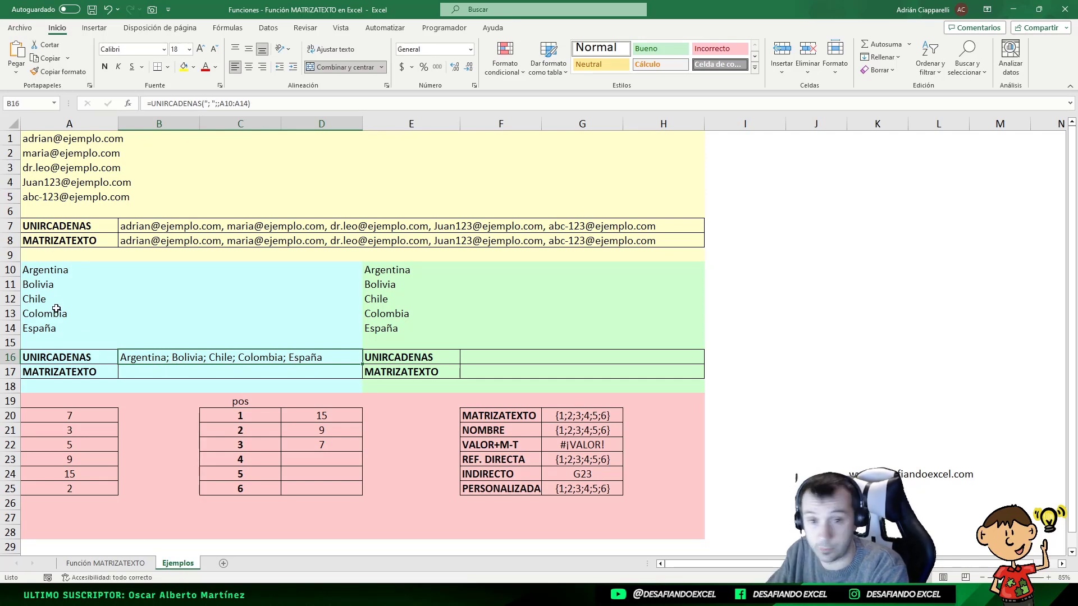
- Enter =MATRIZATEXTO(A10:A14;0) in B17 to join the same country list
{"action": "left_click", "coordinate": [140, 372]}
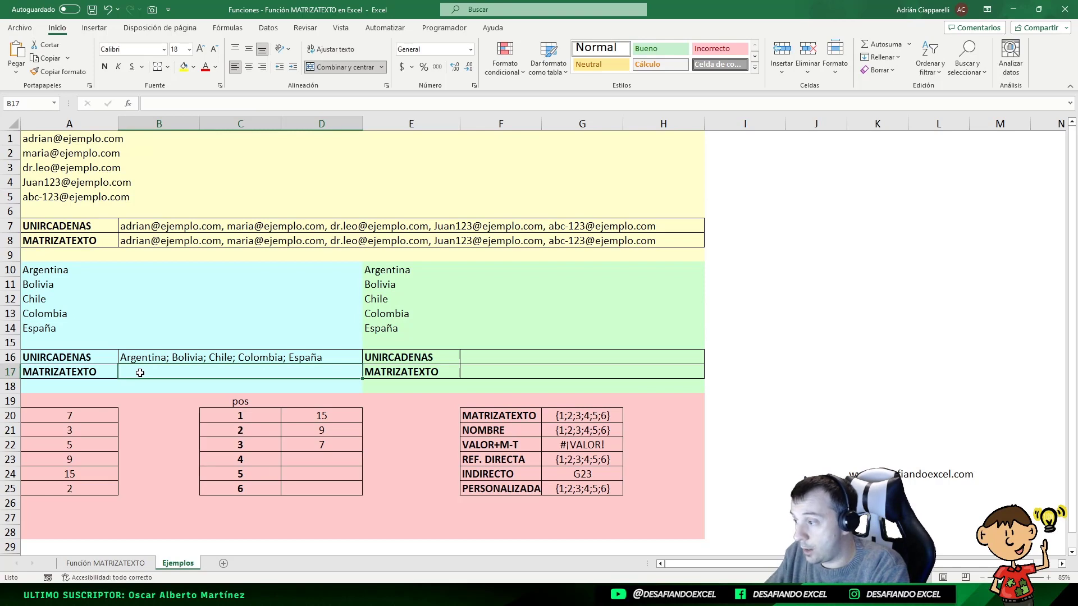
{"action": "type", "text": "=MATRIZ"}
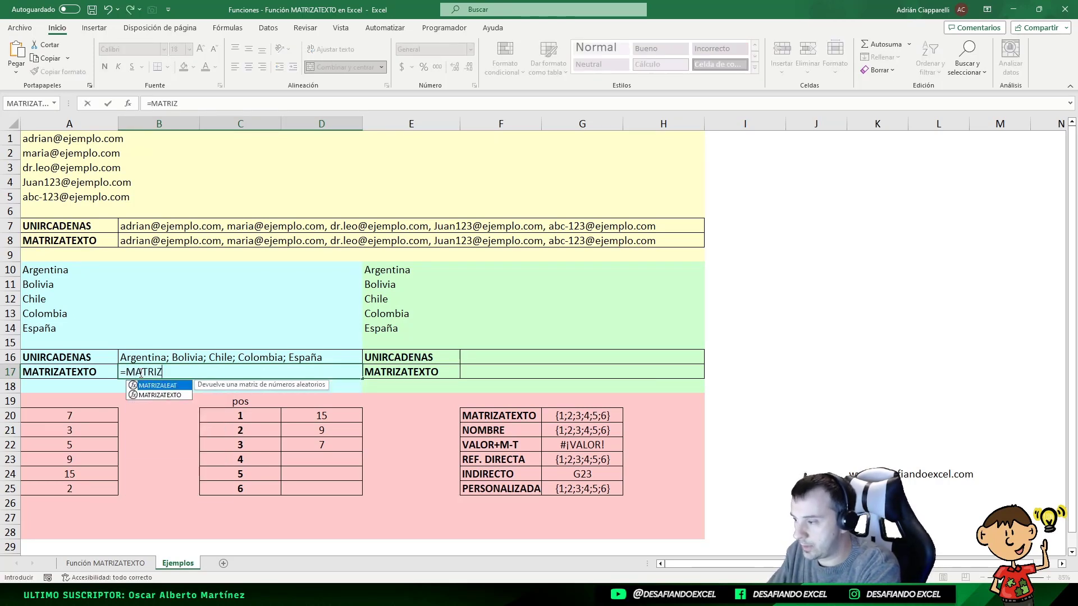
{"action": "type", "text": "ATE"}
{"action": "key", "text": "Tab"}
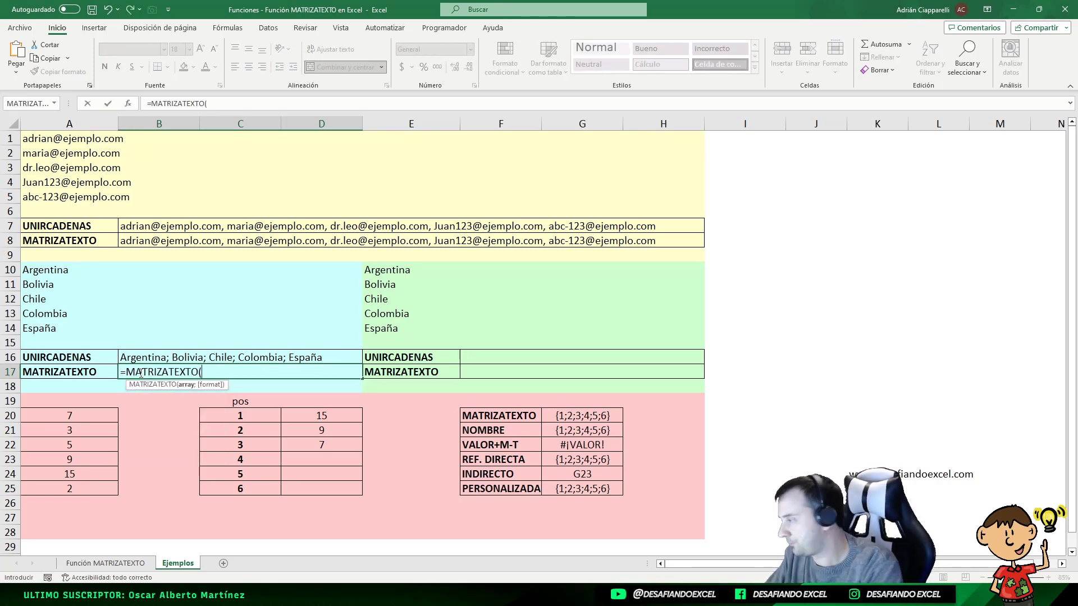
{"action": "left_click_drag", "start_coordinate": [48, 271], "coordinate": [54, 328]}
{"action": "type", "text": ";"}
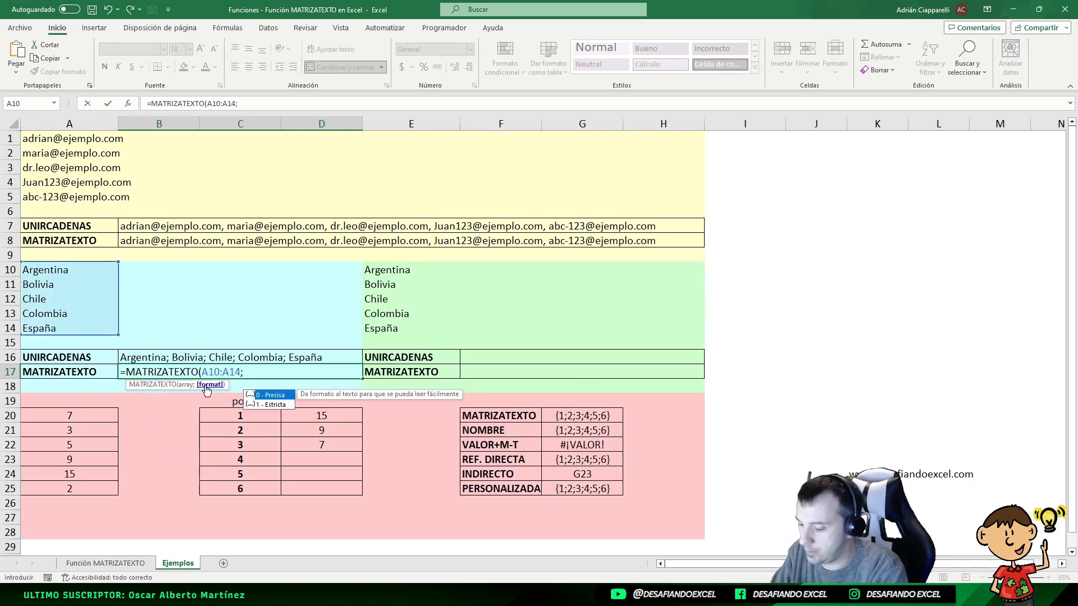
{"action": "type", "text": "0"}
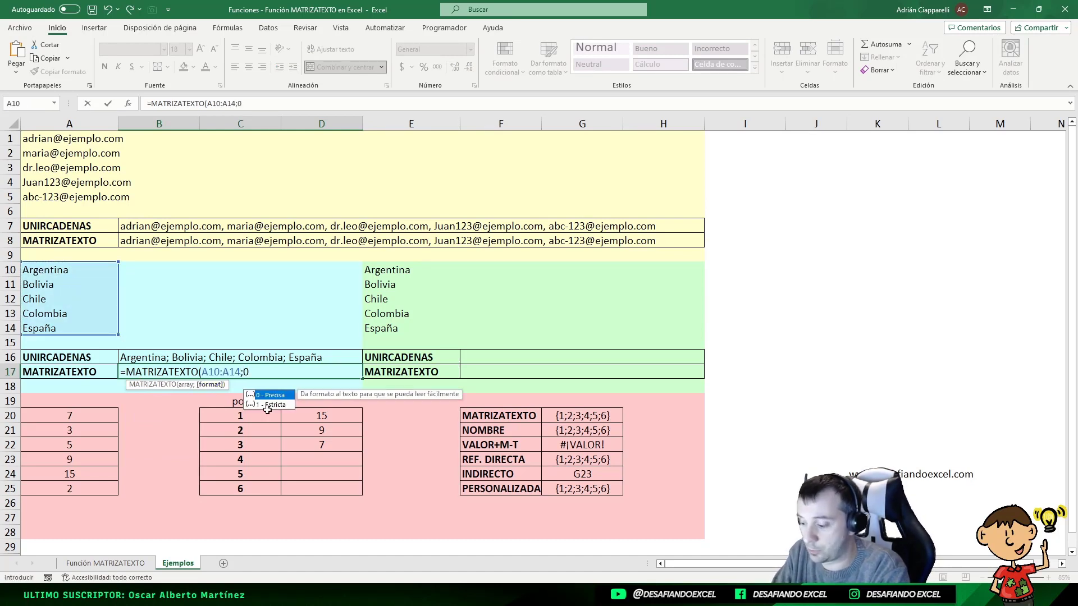
{"action": "type", "text": ")"}
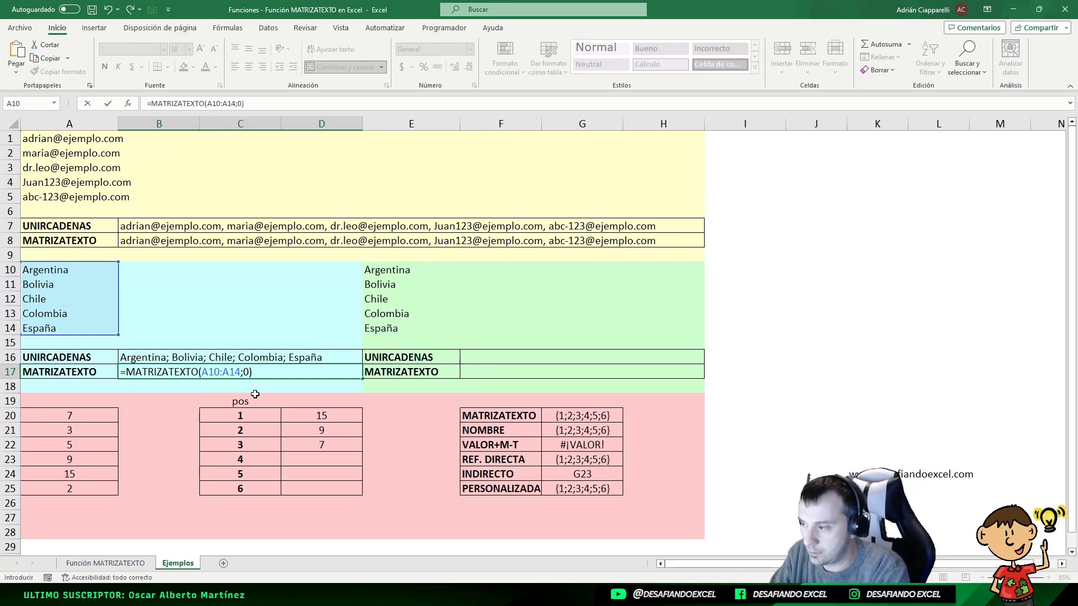
{"action": "key", "text": "Return"}
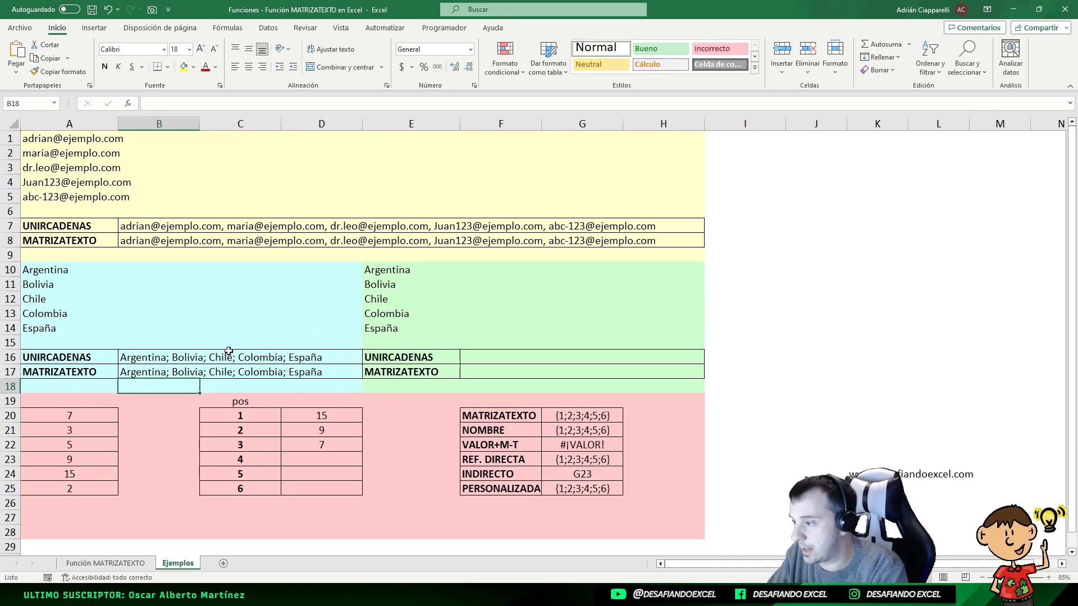
- Compare the UNIRCADENAS formula in B16 with the MATRIZATEXTO formula in B17 and their joined country texts
{"action": "left_click_drag", "start_coordinate": [229, 351], "coordinate": [258, 367]}
{"action": "key", "text": "ctrl+c"}
{"action": "key", "text": "Escape"}
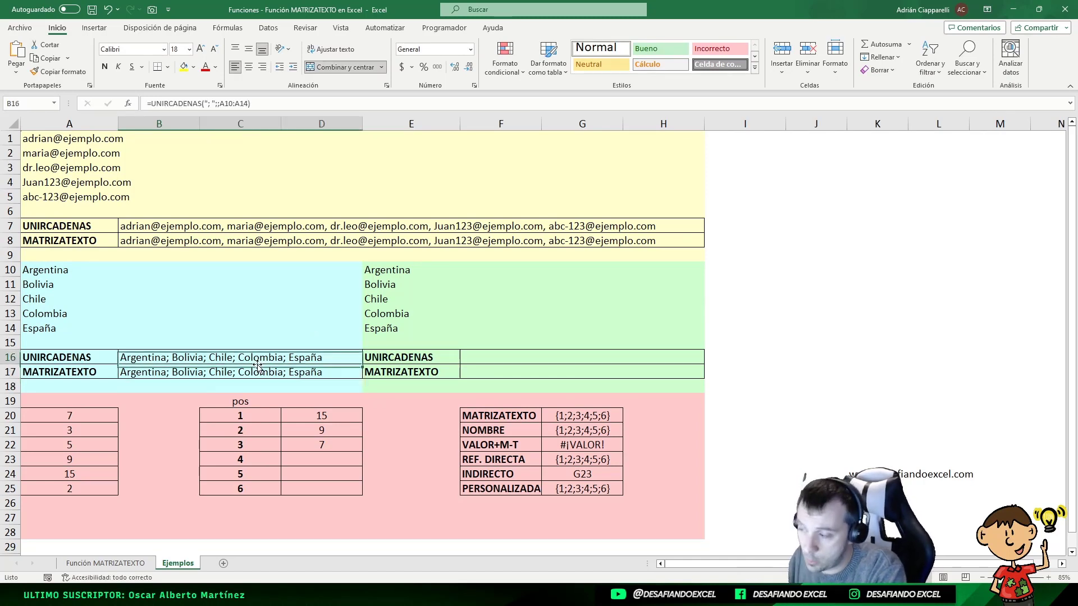
{"action": "key", "text": "Up"}
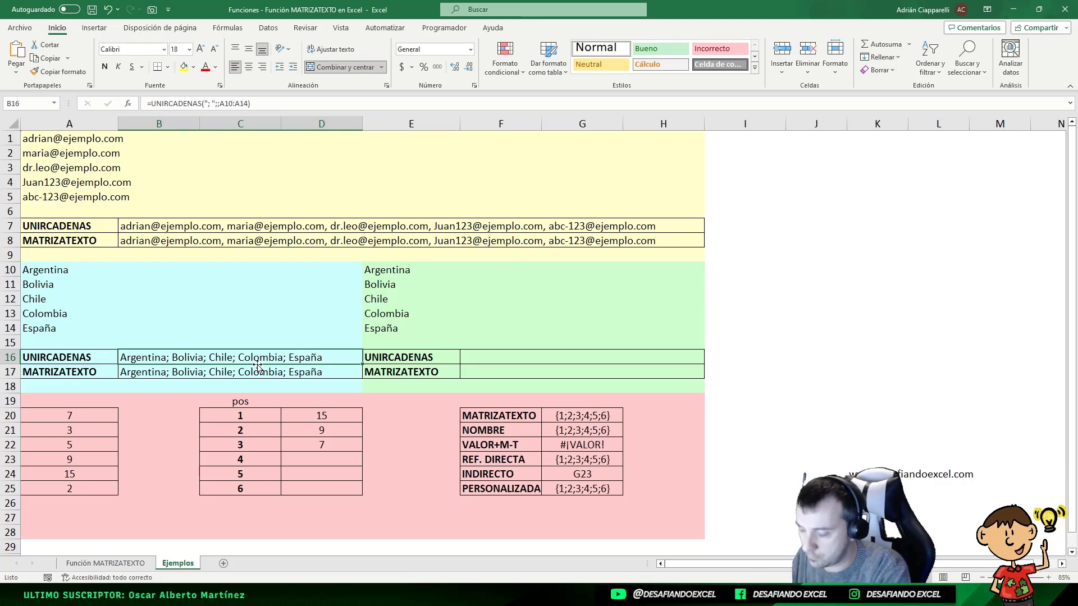
{"action": "key", "text": "Down"}
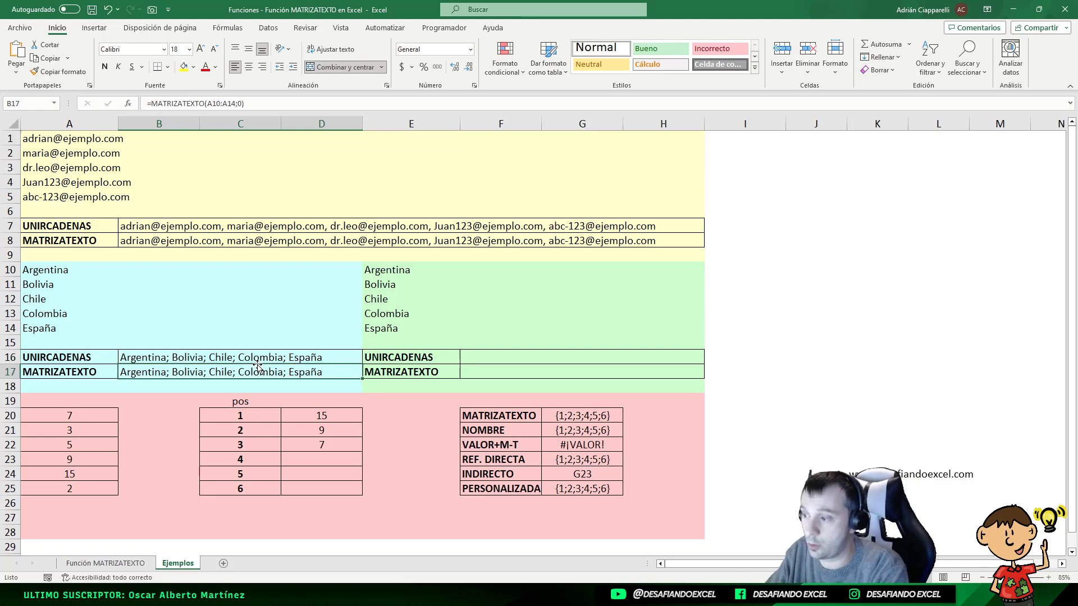
{"action": "key", "text": "Up"}
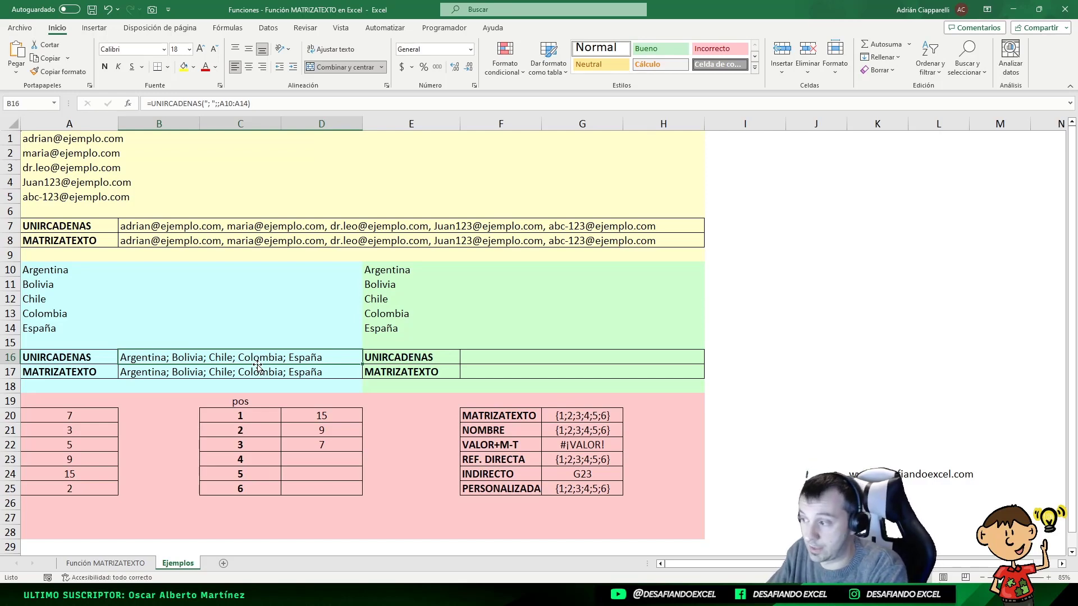
{"action": "key", "text": "Down"}
{"action": "key", "text": "Right"}
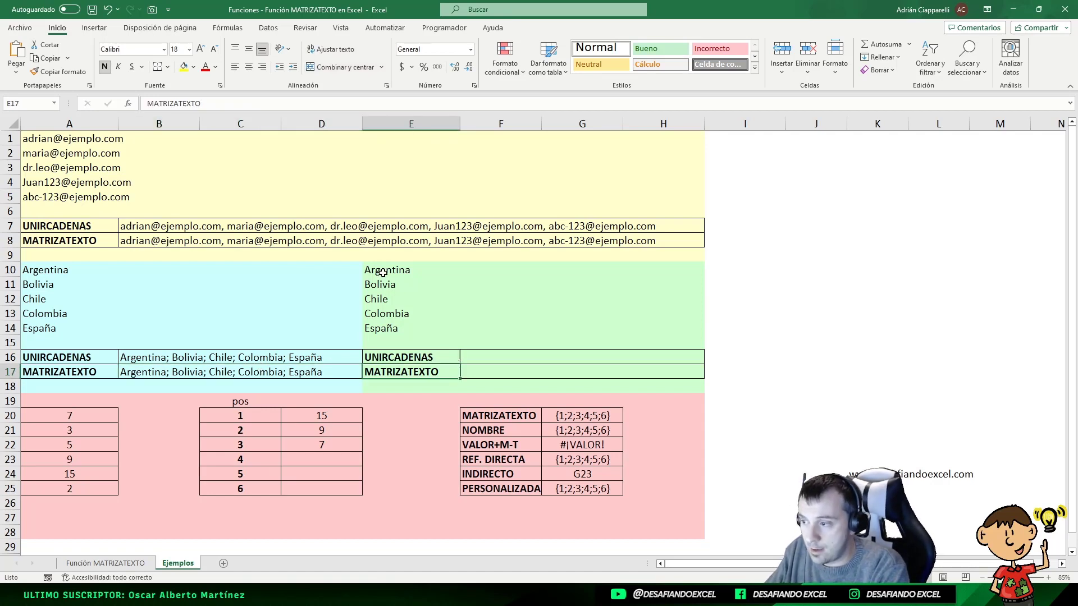
- Convert the countries in E10:E14 to the geographic information data type
{"action": "left_click_drag", "start_coordinate": [384, 270], "coordinate": [385, 329]}
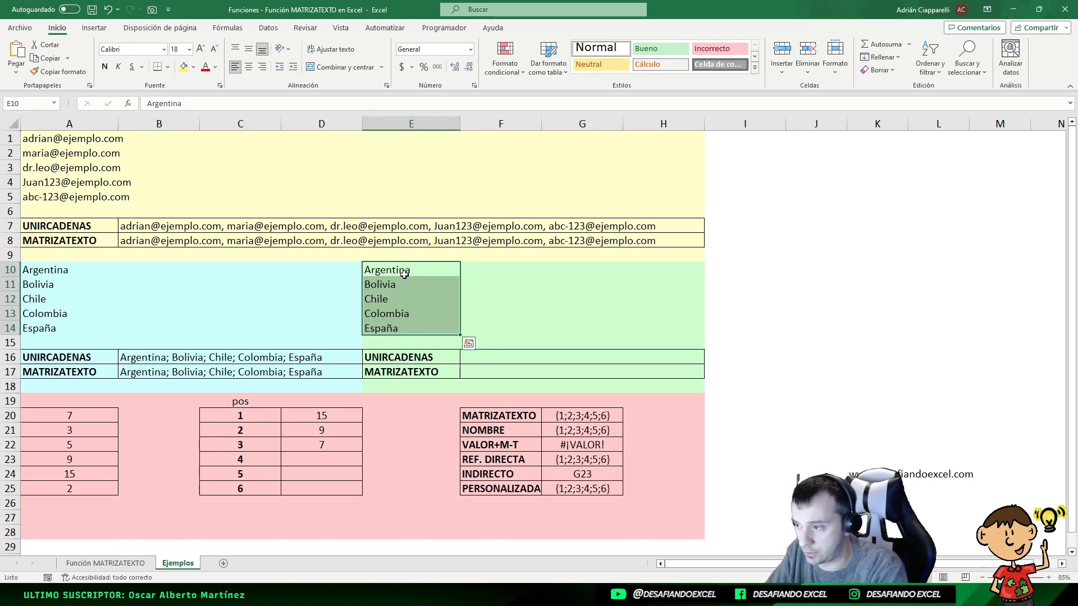
{"action": "left_click_drag", "start_coordinate": [404, 274], "coordinate": [402, 330]}
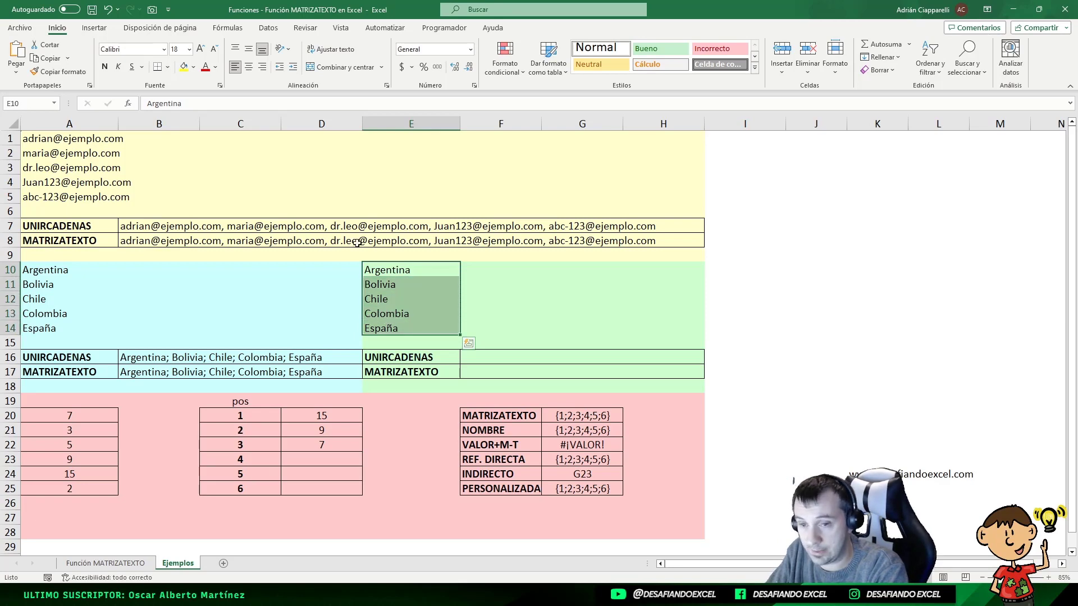
{"action": "left_click", "coordinate": [283, 29]}
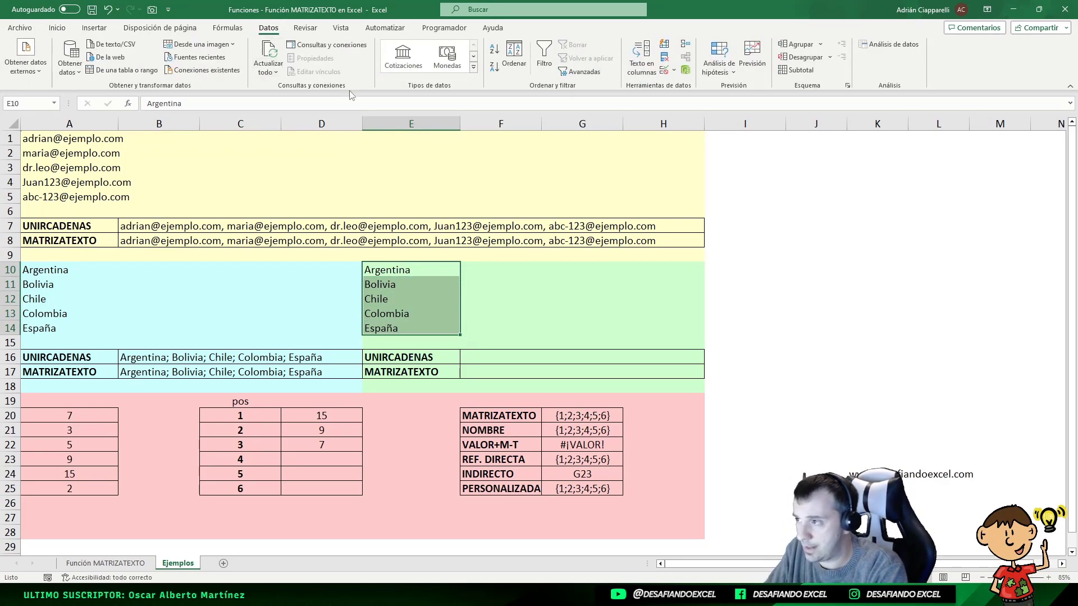
{"action": "left_click", "coordinate": [474, 67]}
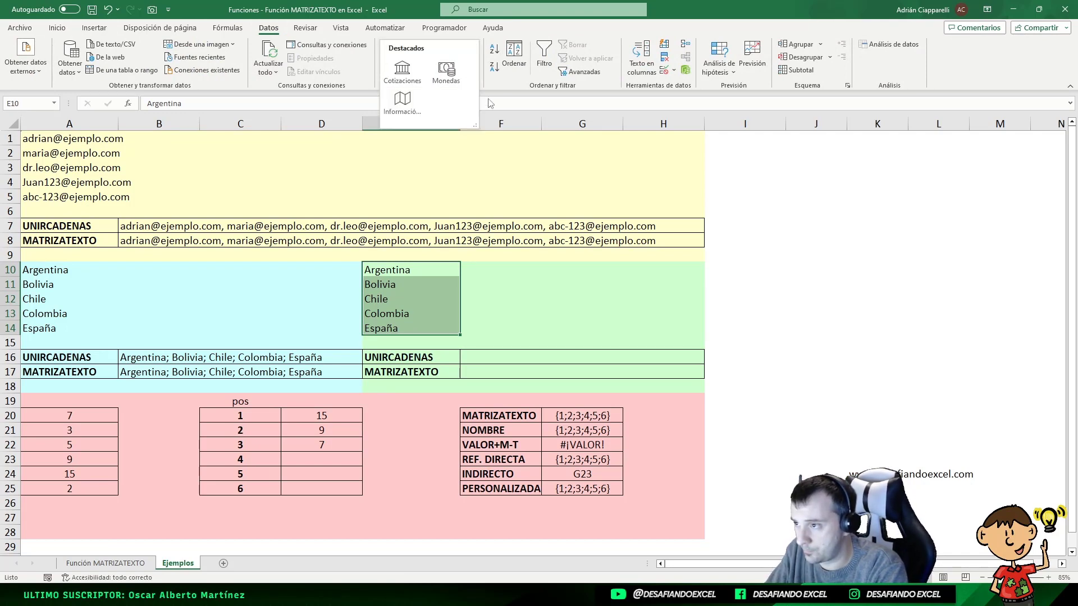
{"action": "left_click_drag", "start_coordinate": [479, 129], "coordinate": [562, 135]}
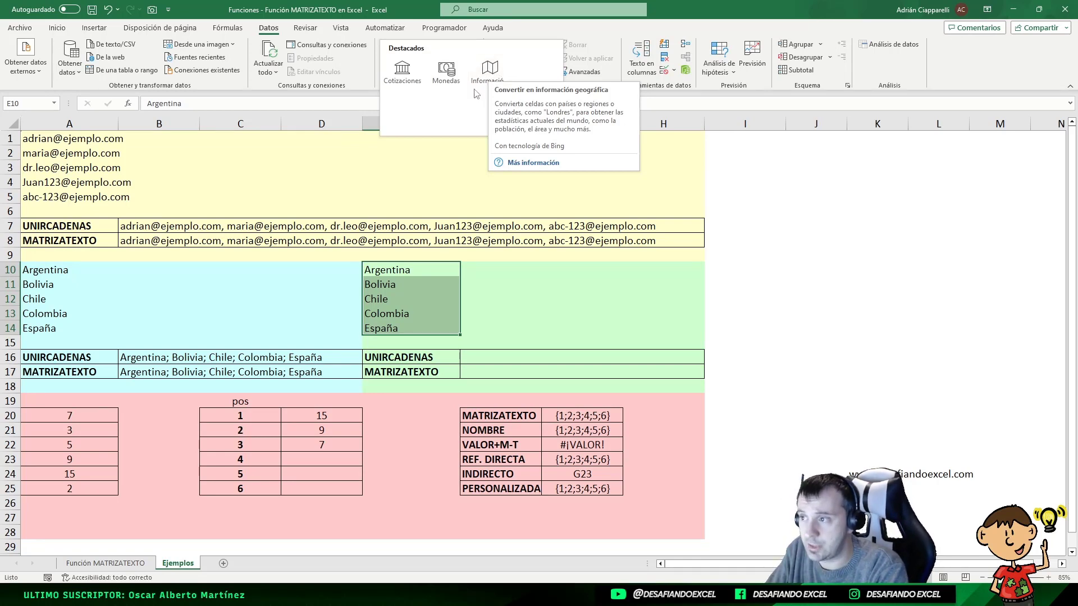
{"action": "left_click", "coordinate": [587, 110]}
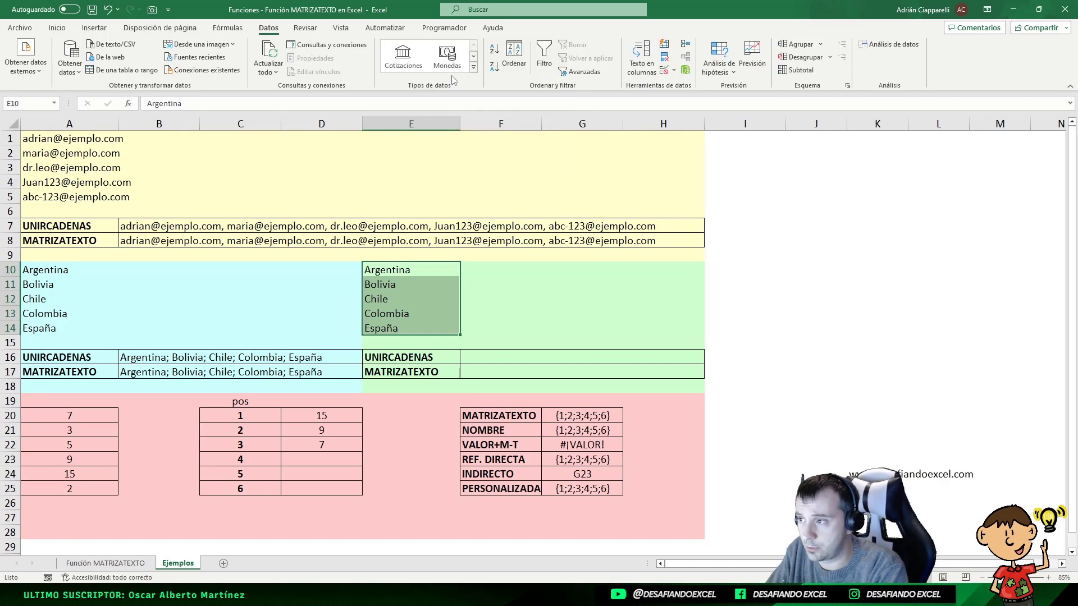
{"action": "left_click", "coordinate": [473, 67]}
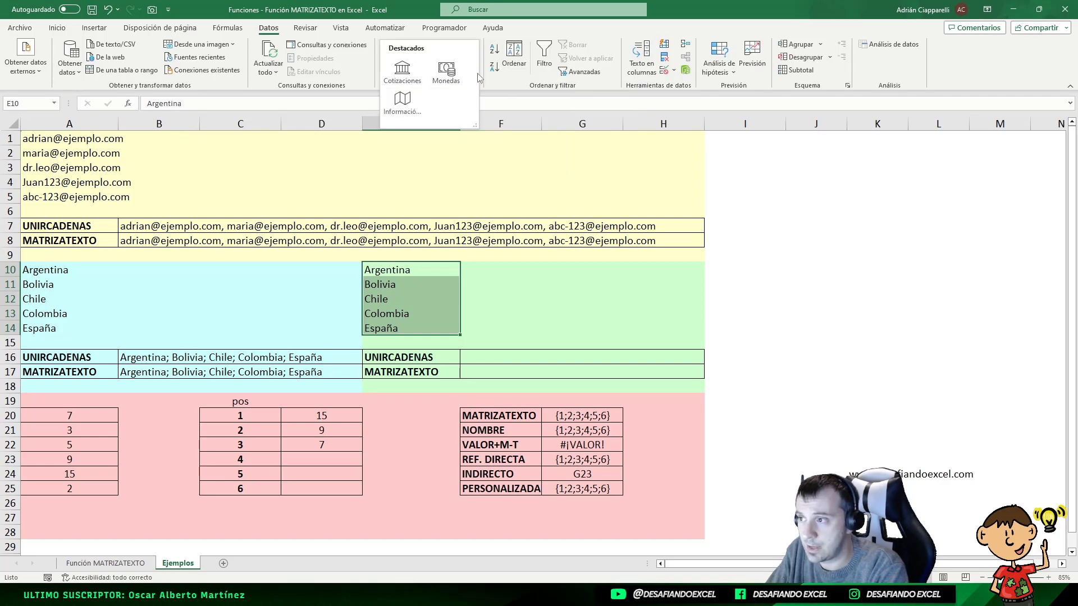
{"action": "left_click", "coordinate": [401, 106]}
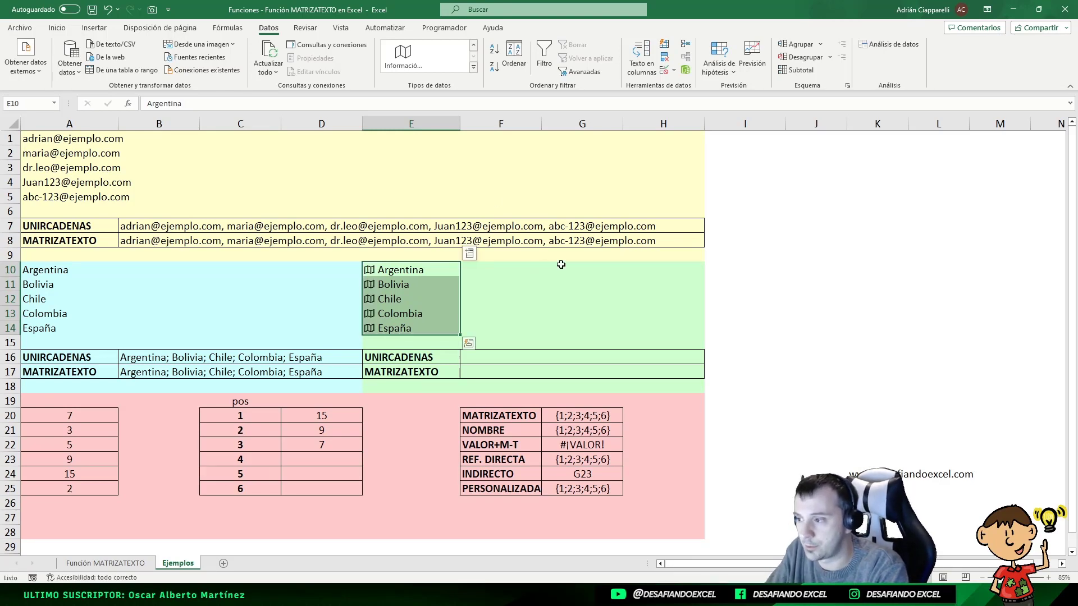
- Examine the converted country cells in E10:E14 and read through the geographic data card for Argentina
{"action": "left_click", "coordinate": [430, 274]}
{"action": "left_click", "coordinate": [417, 288]}
{"action": "left_click", "coordinate": [414, 312]}
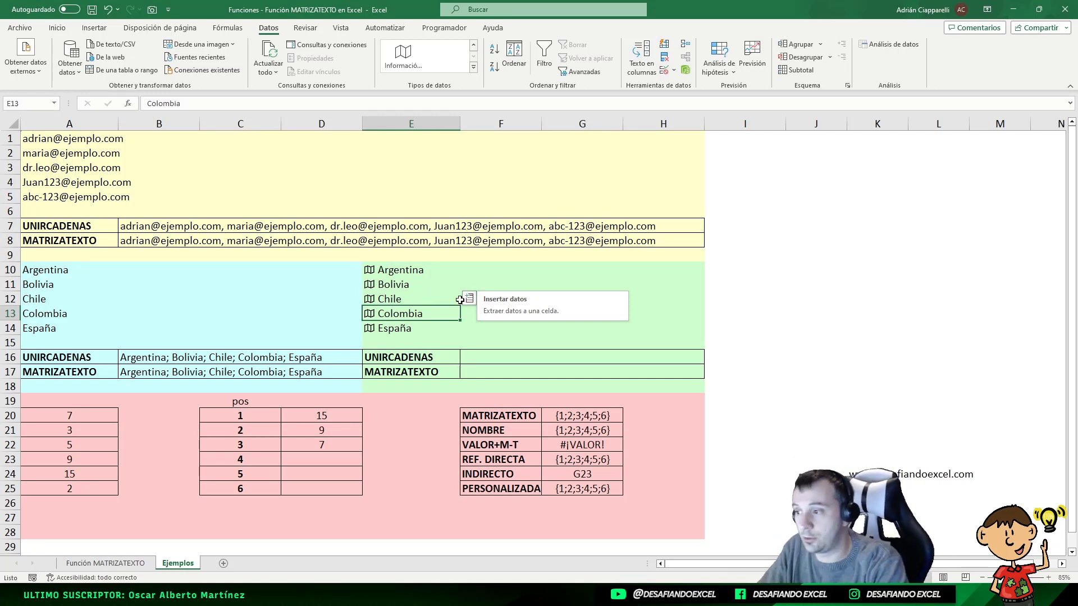
{"action": "key", "text": "Up"}
{"action": "key", "text": "Up"}
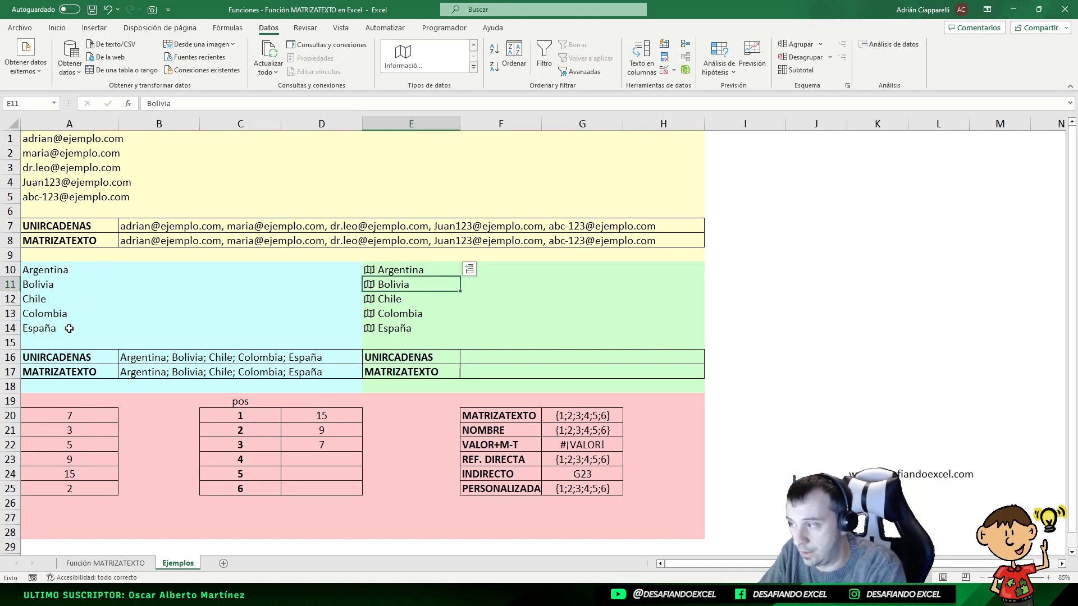
{"action": "left_click", "coordinate": [422, 271]}
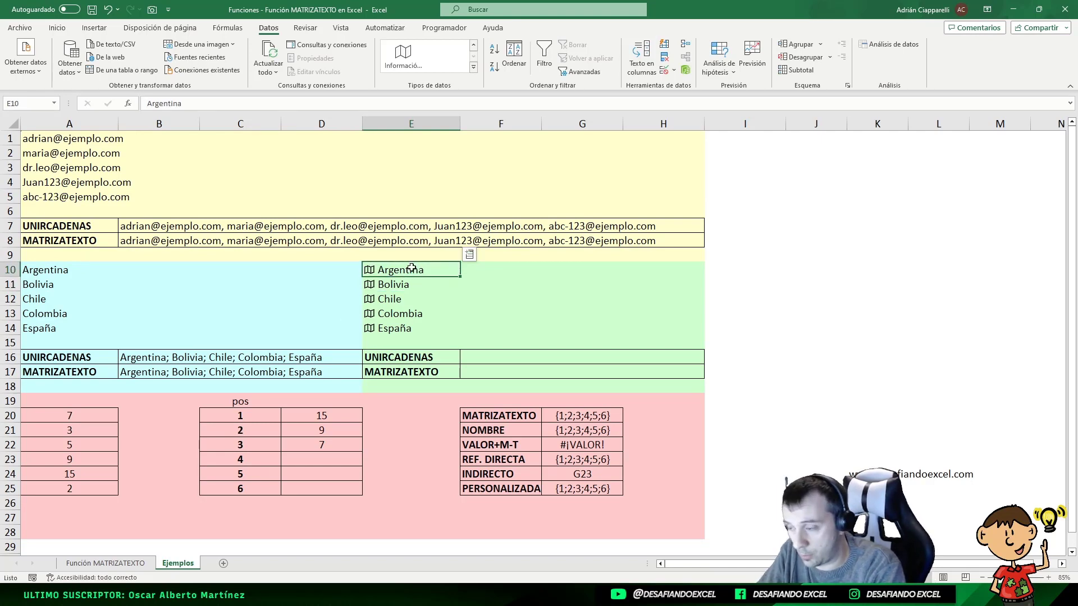
{"action": "left_click", "coordinate": [370, 274]}
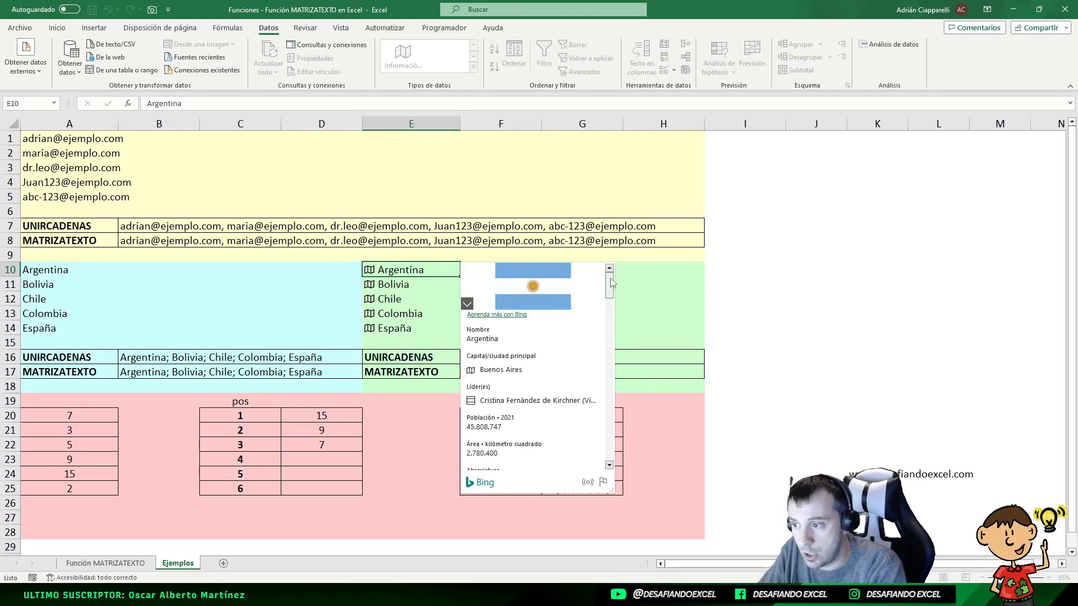
{"action": "mouse_move", "coordinate": [612, 284]}
{"action": "left_mouse_down"}
{"action": "mouse_move", "coordinate": [612, 447]}
{"action": "mouse_move", "coordinate": [603, 265]}
{"action": "left_mouse_up"}
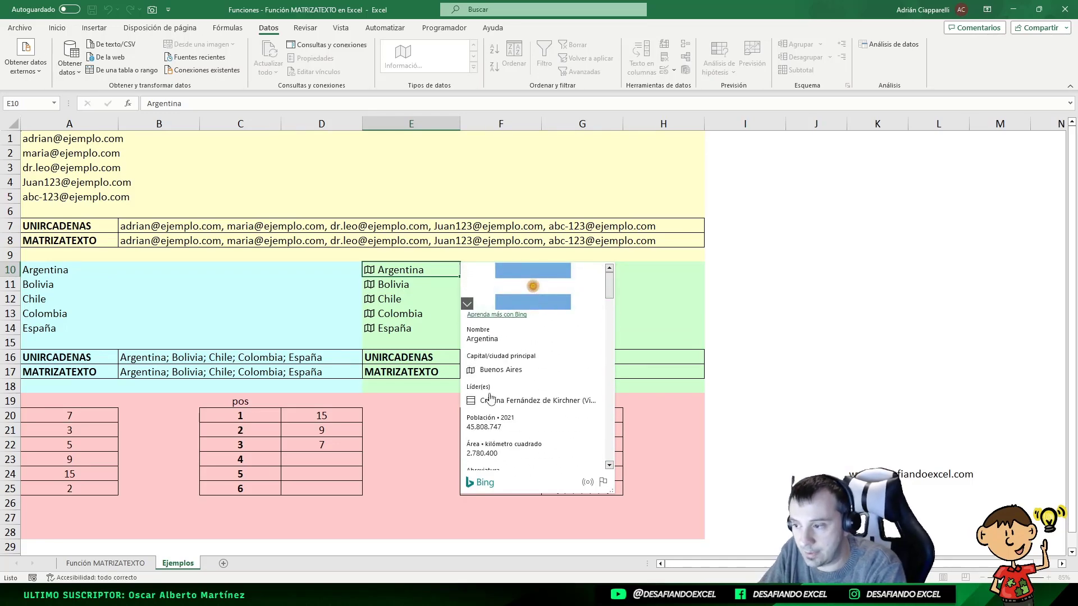
{"action": "scroll", "coordinate": [490, 398], "scroll_direction": "down", "scroll_amount": 3}
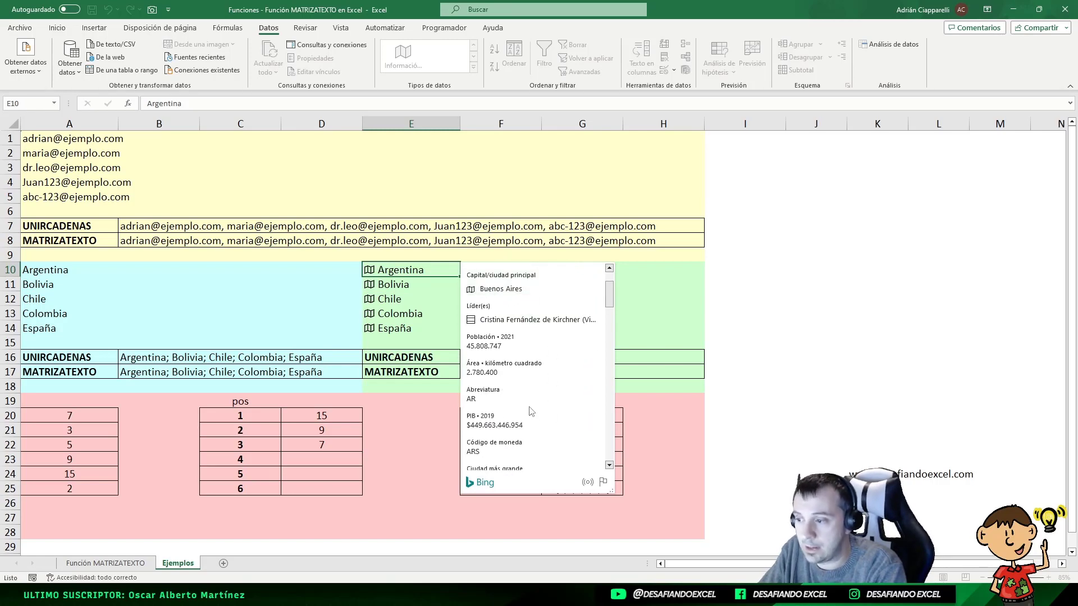
{"action": "scroll", "coordinate": [508, 375], "scroll_direction": "down", "scroll_amount": 3}
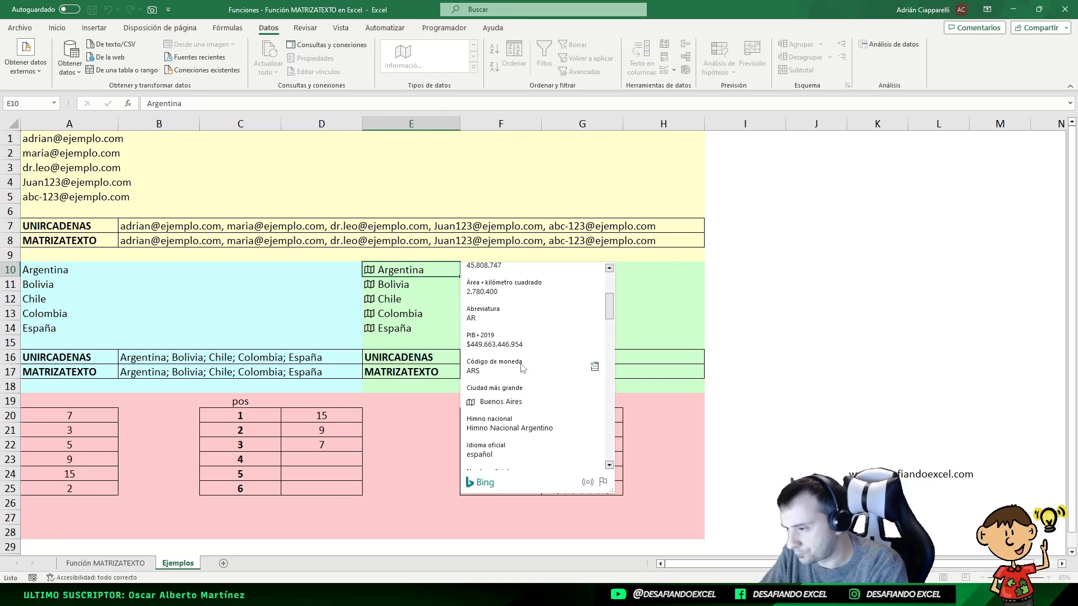
{"action": "key", "text": "Escape"}
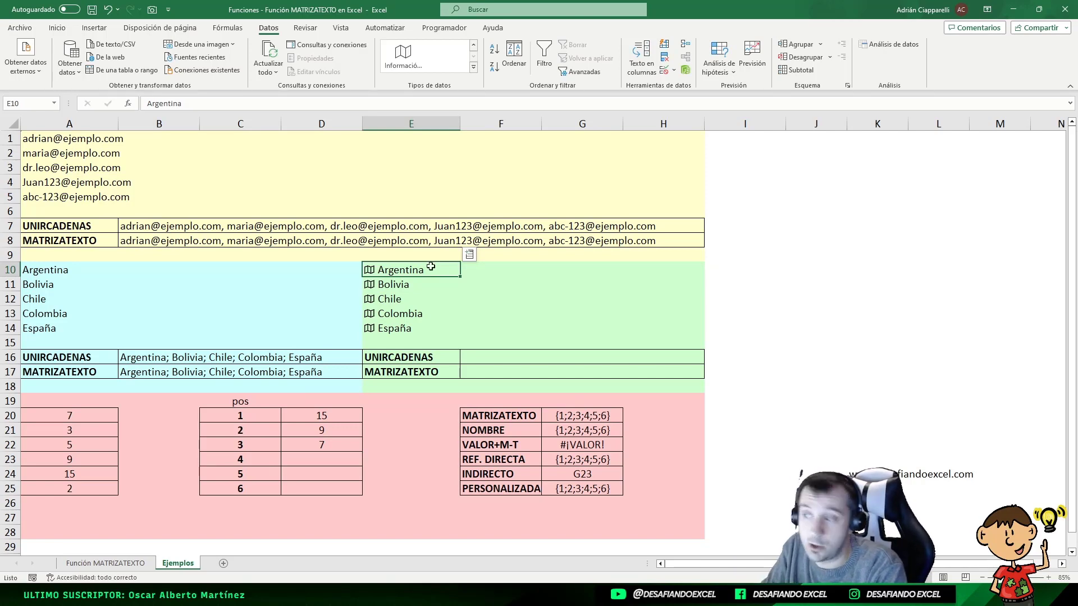
{"action": "left_click", "coordinate": [369, 270]}
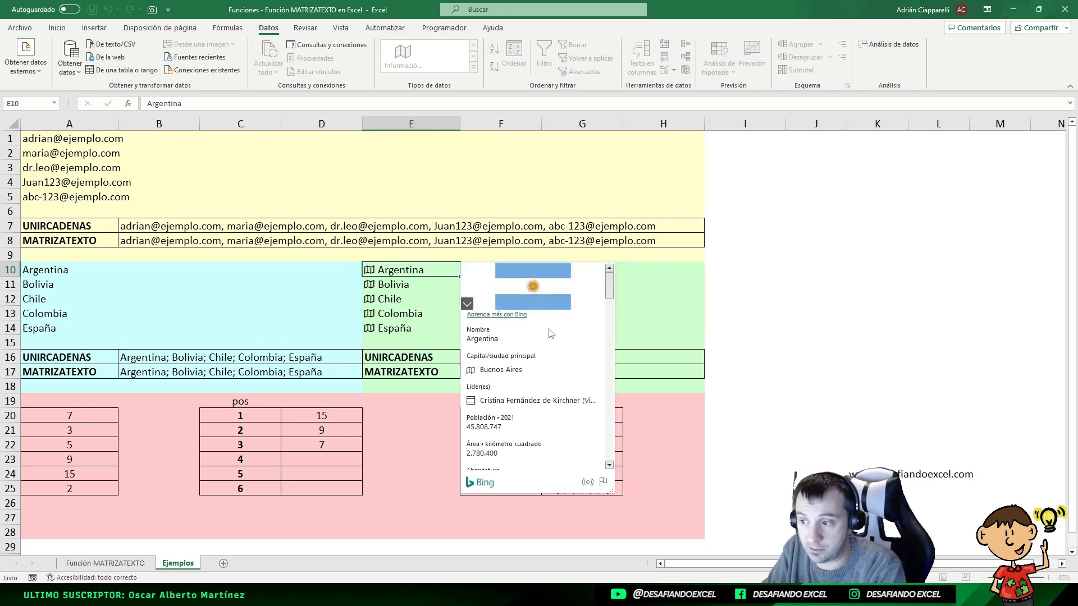
{"action": "key", "text": "Escape"}
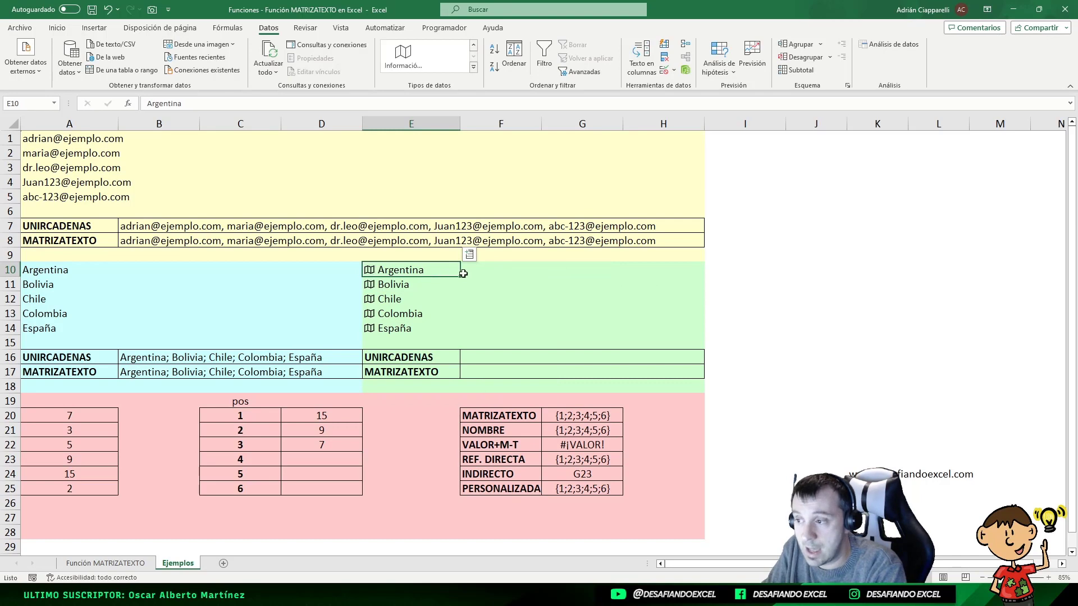
- Extract the Código de moneda field of Colombia into F13 and check its formula
{"action": "left_click", "coordinate": [429, 313]}
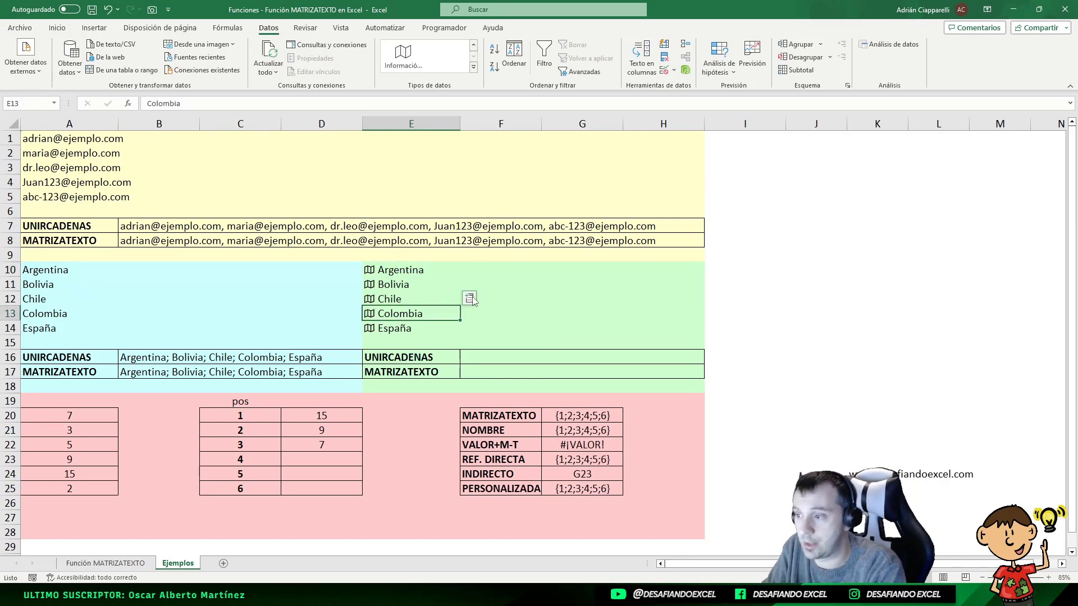
{"action": "left_click", "coordinate": [470, 299]}
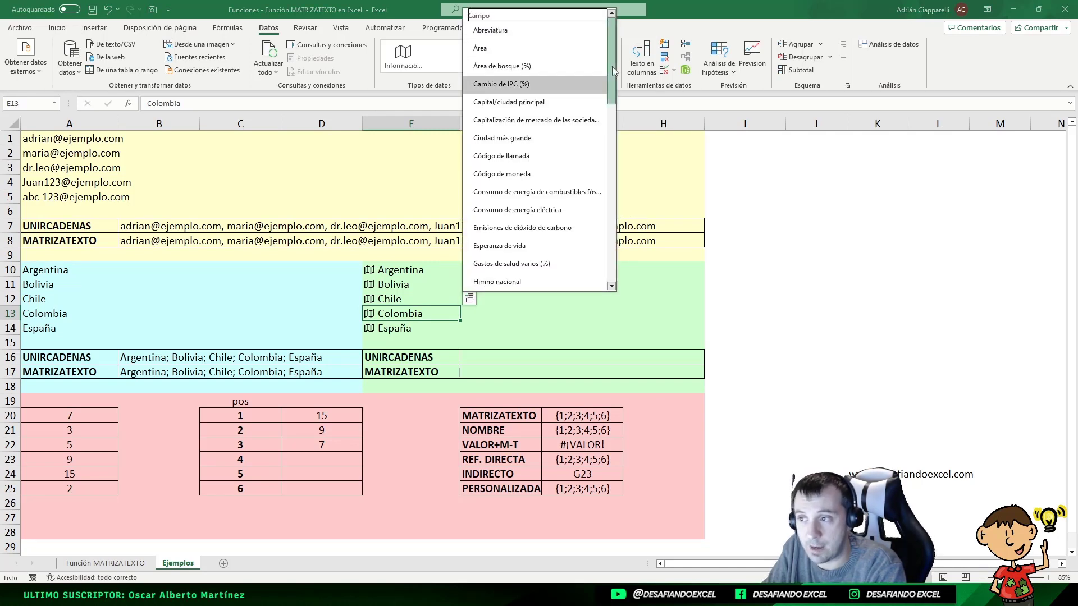
{"action": "left_click_drag", "start_coordinate": [612, 67], "coordinate": [607, 140]}
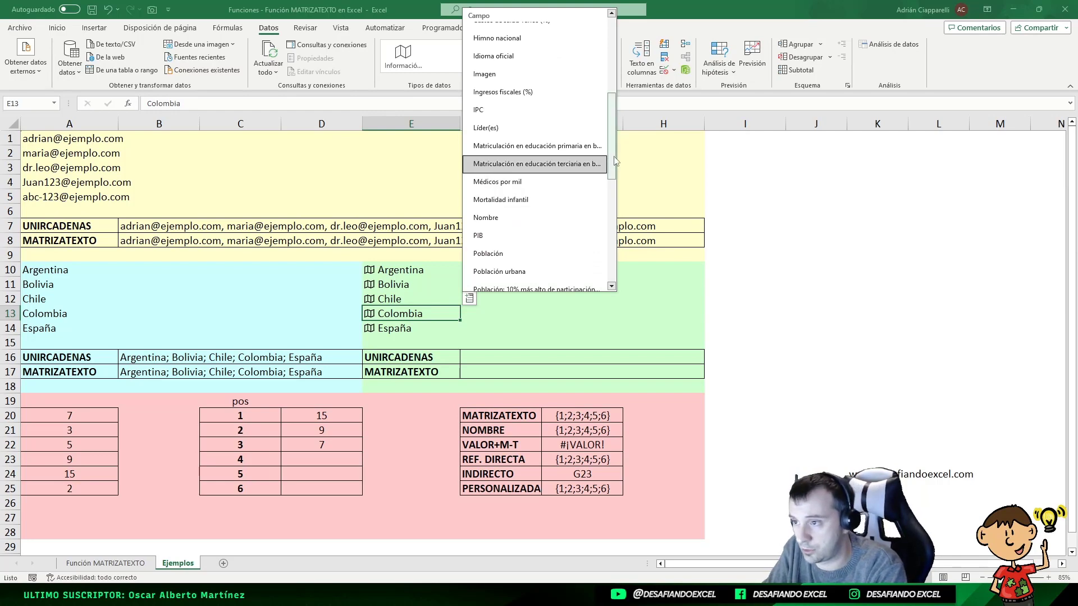
{"action": "left_click_drag", "start_coordinate": [611, 168], "coordinate": [615, 84]}
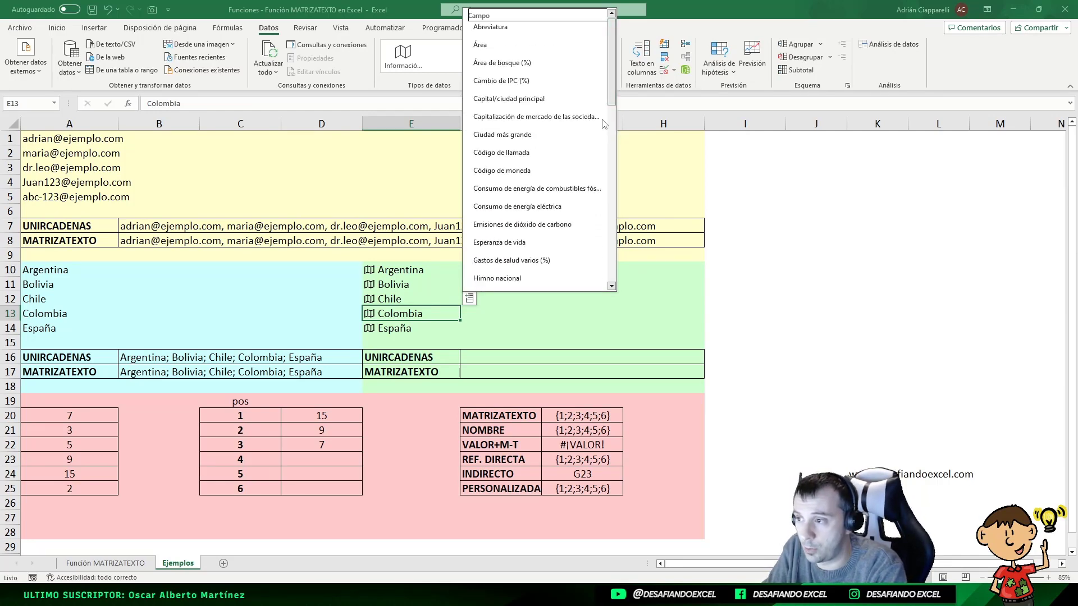
{"action": "left_click", "coordinate": [518, 174]}
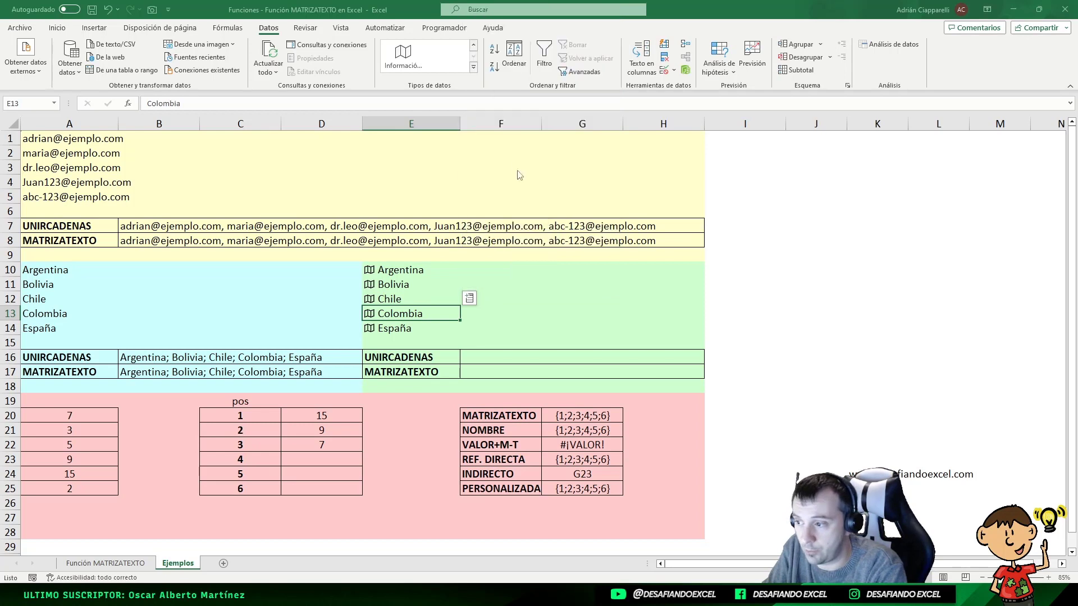
{"action": "left_click", "coordinate": [495, 313]}
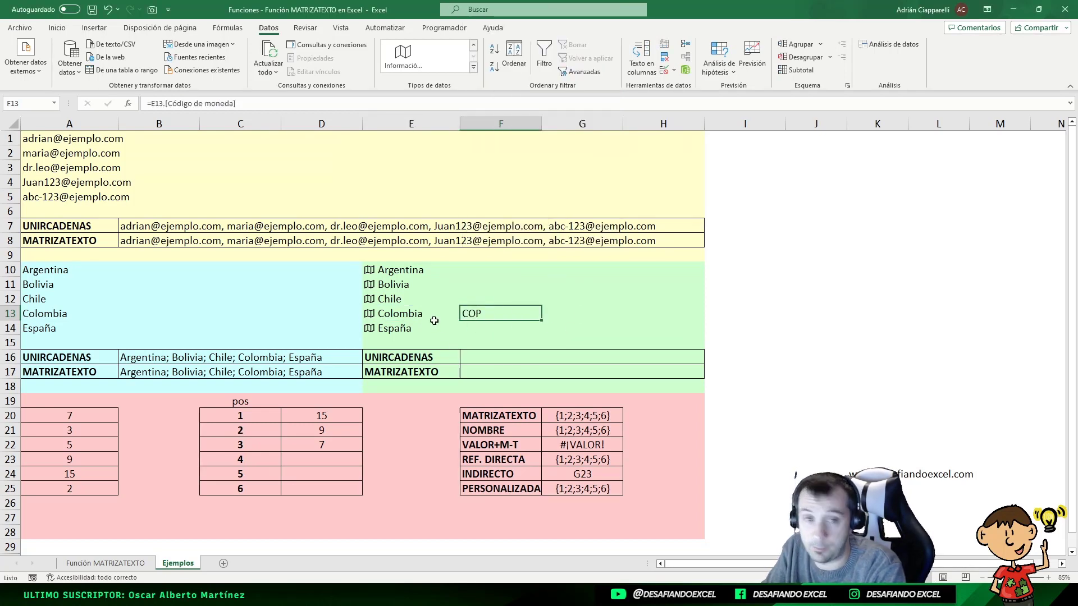
- Extract the Código de llamada field of Colombia into G13
{"action": "left_click", "coordinate": [400, 312]}
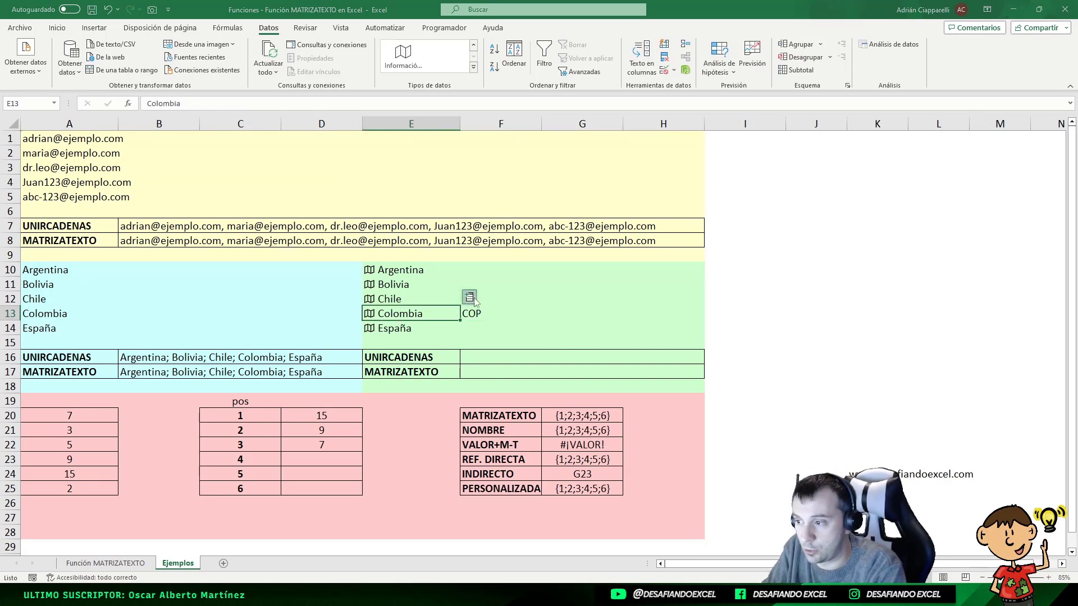
{"action": "left_click", "coordinate": [470, 297]}
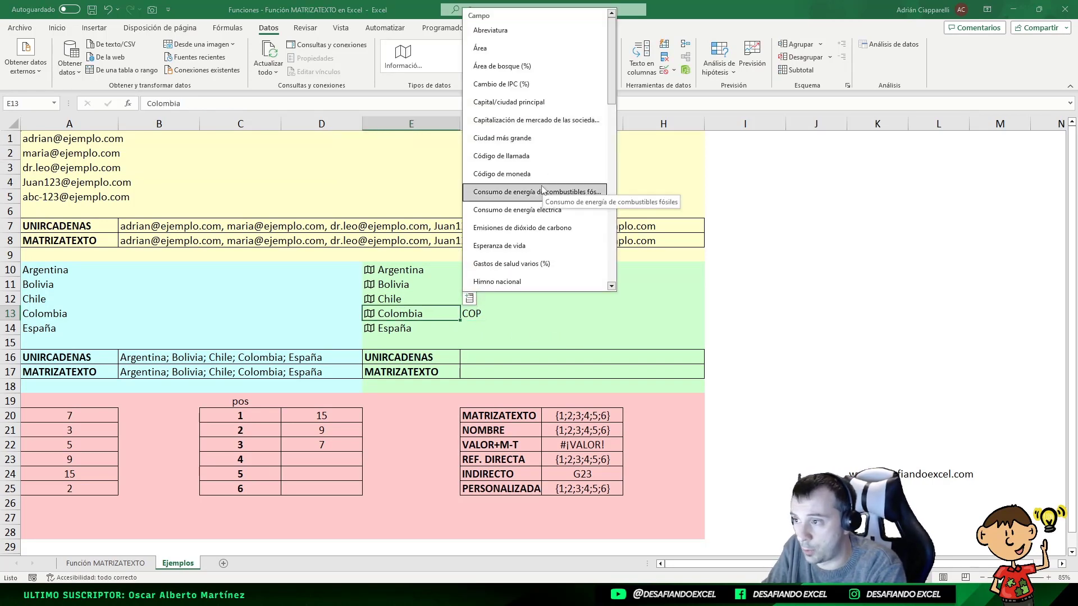
{"action": "left_click", "coordinate": [519, 157]}
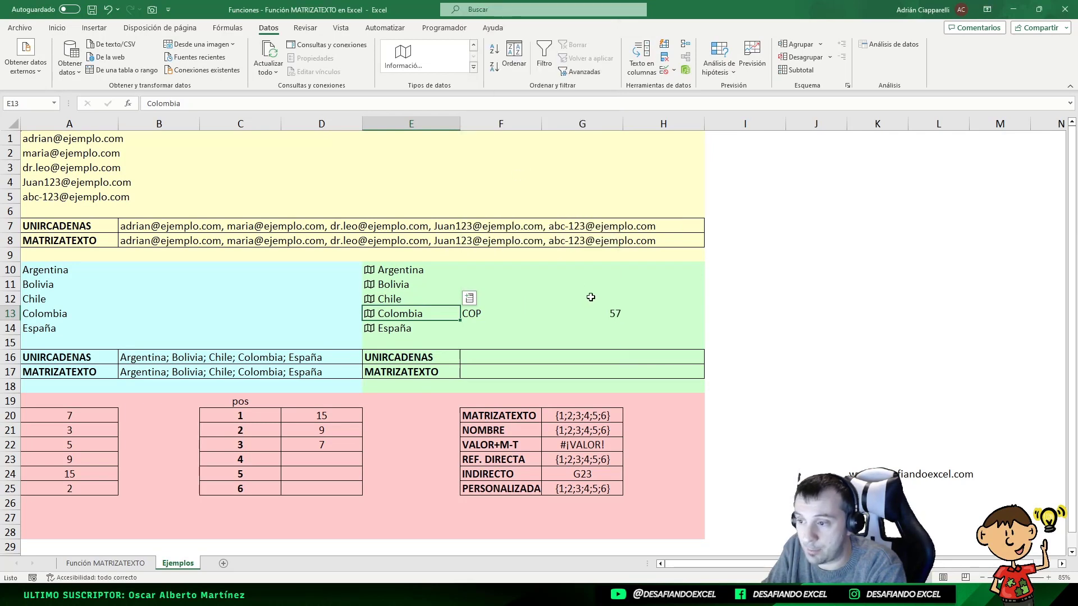
- Review the field formulas in F13 and G13, and clear both cells
{"action": "left_click", "coordinate": [486, 314]}
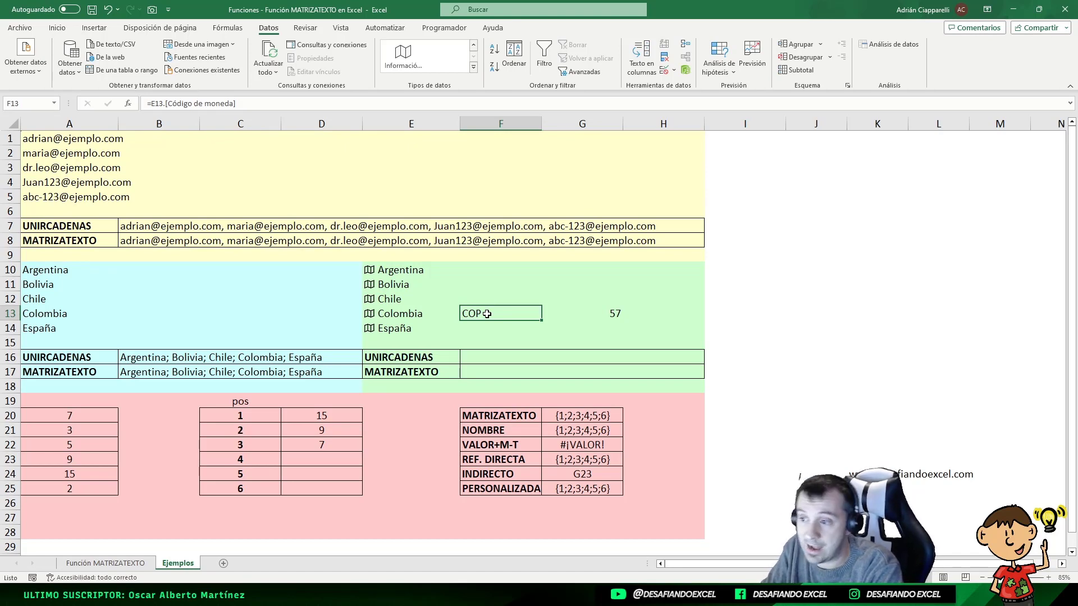
{"action": "left_click_drag", "start_coordinate": [436, 314], "coordinate": [640, 312]}
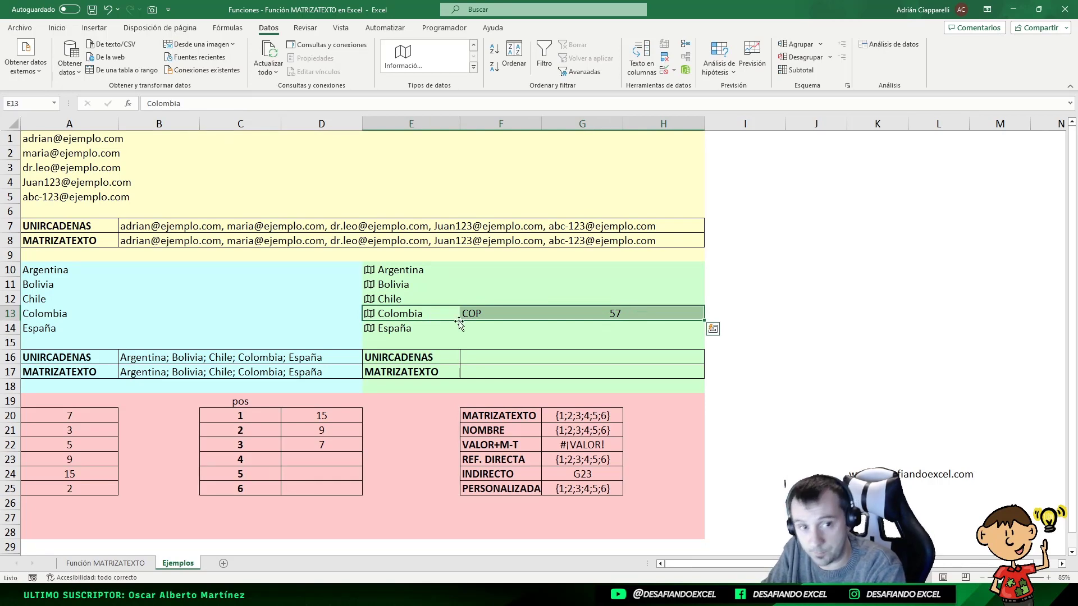
{"action": "left_click", "coordinate": [593, 314]}
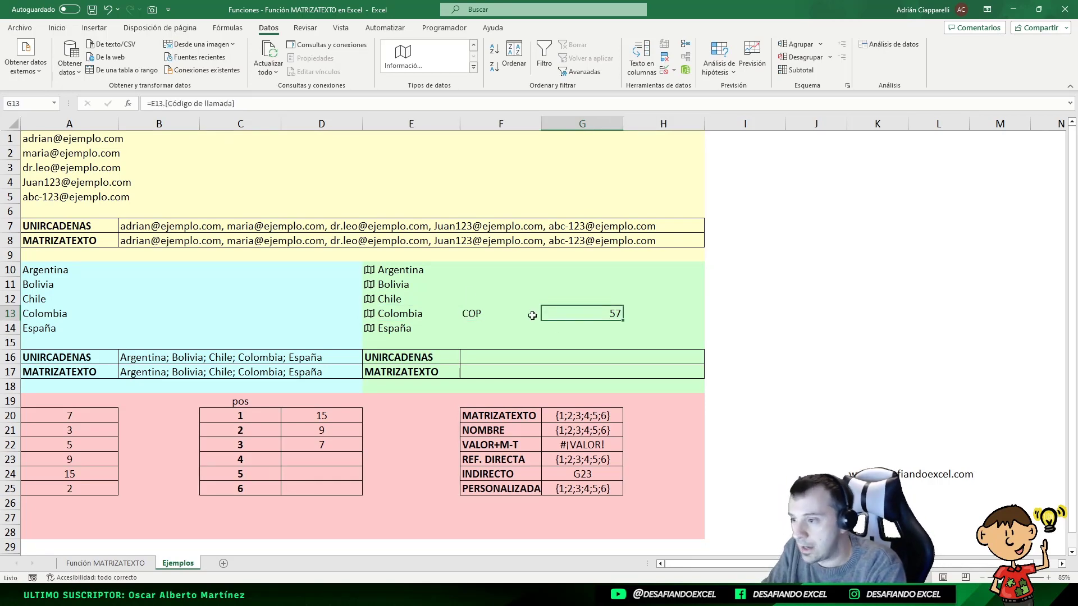
{"action": "left_click_drag", "start_coordinate": [495, 315], "coordinate": [575, 313]}
{"action": "left_click", "coordinate": [499, 284]}
- Extract the Código de moneda field for all countries in E10:E14 into F10:F14
{"action": "left_click_drag", "start_coordinate": [395, 270], "coordinate": [407, 329]}
{"action": "left_click", "coordinate": [470, 254]}
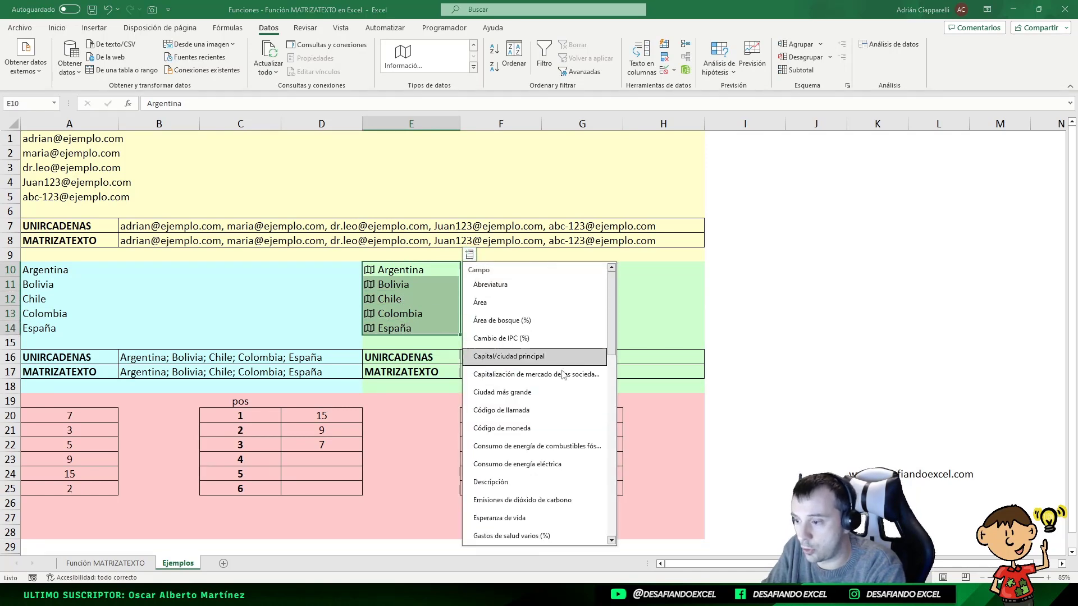
{"action": "left_click", "coordinate": [517, 429]}
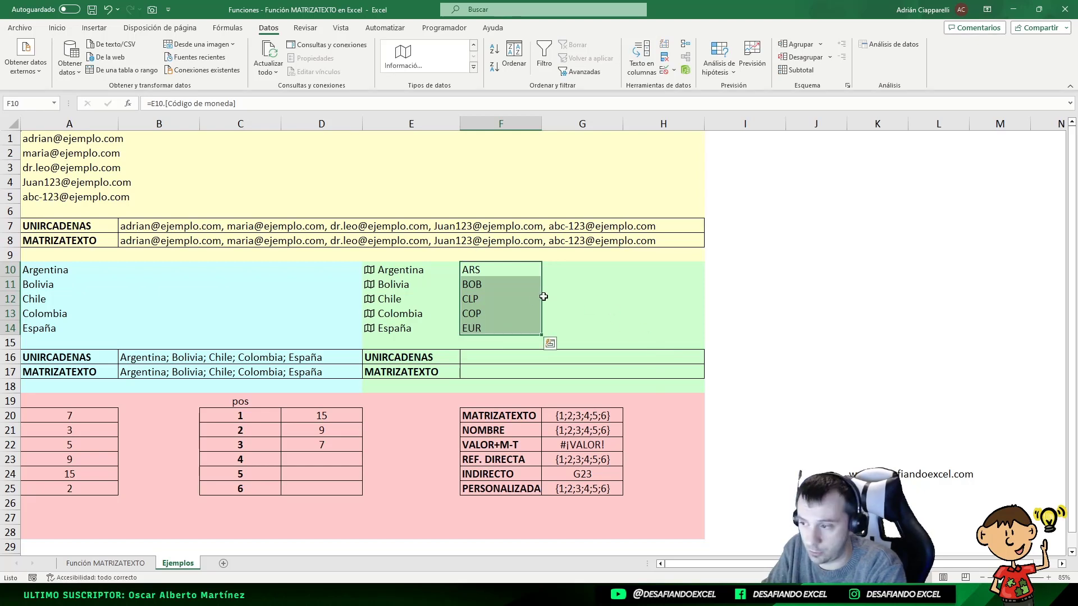
{"action": "left_click", "coordinate": [422, 267]}
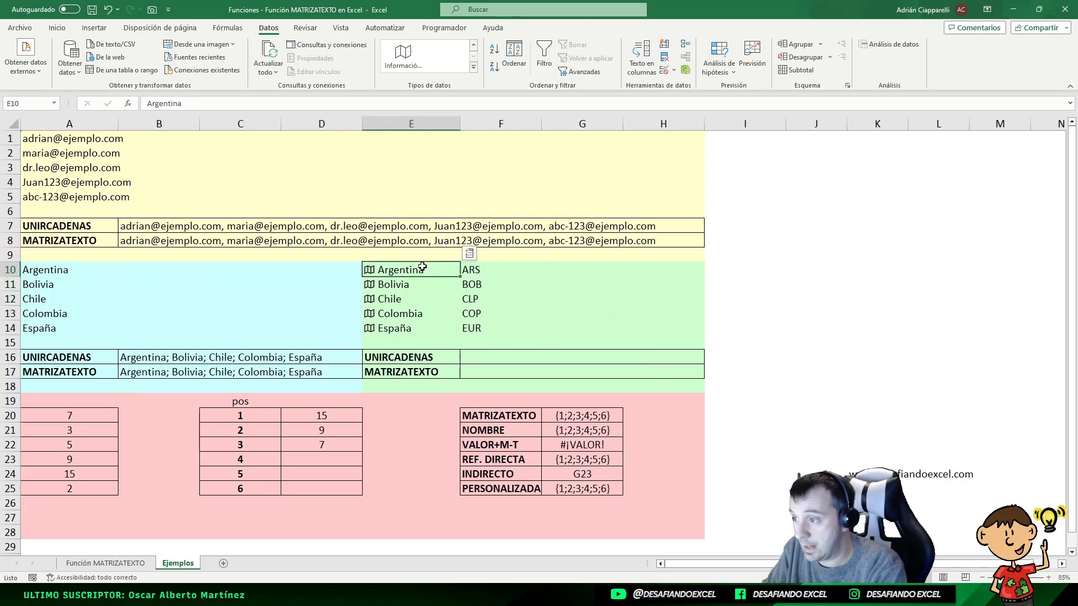
{"action": "left_click", "coordinate": [403, 287]}
{"action": "left_click", "coordinate": [402, 270]}
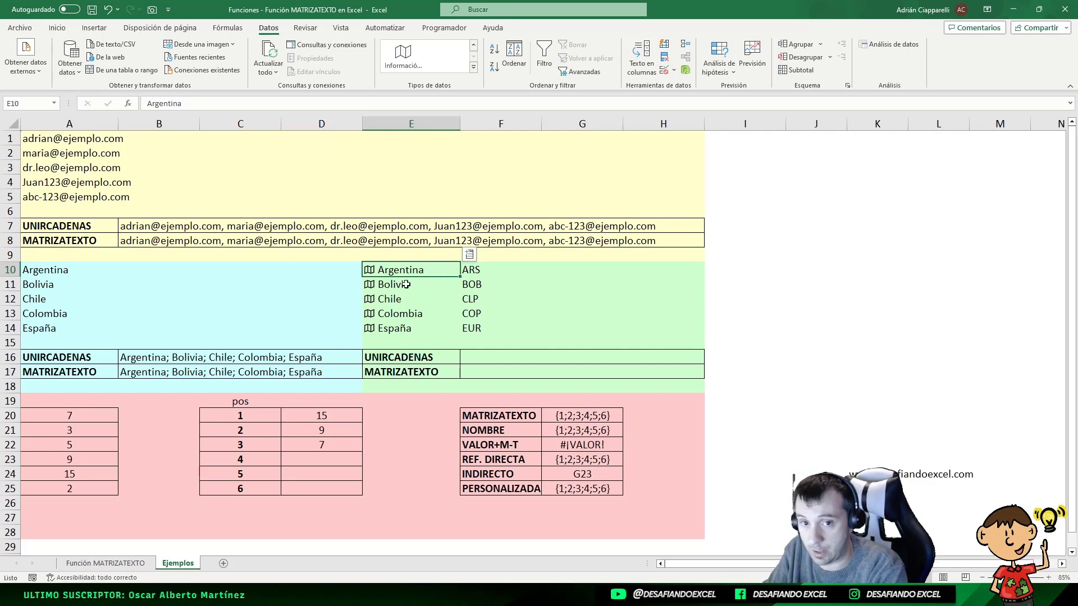
{"action": "left_click", "coordinate": [473, 67]}
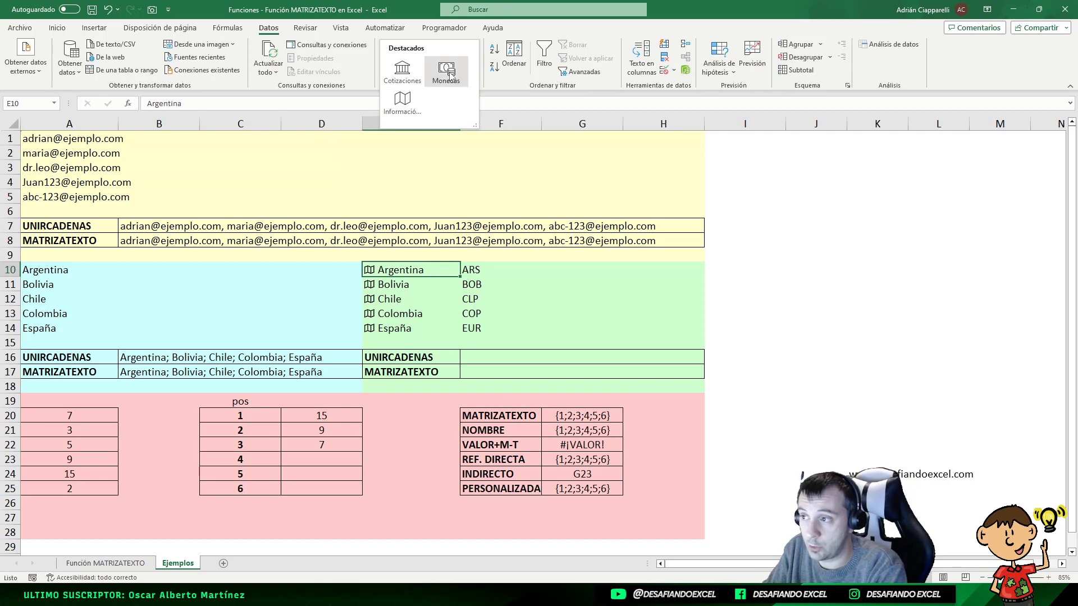
- Enter USD/EUR in G10, convert it to the Monedas data type and open its data card
{"action": "left_click", "coordinate": [556, 271]}
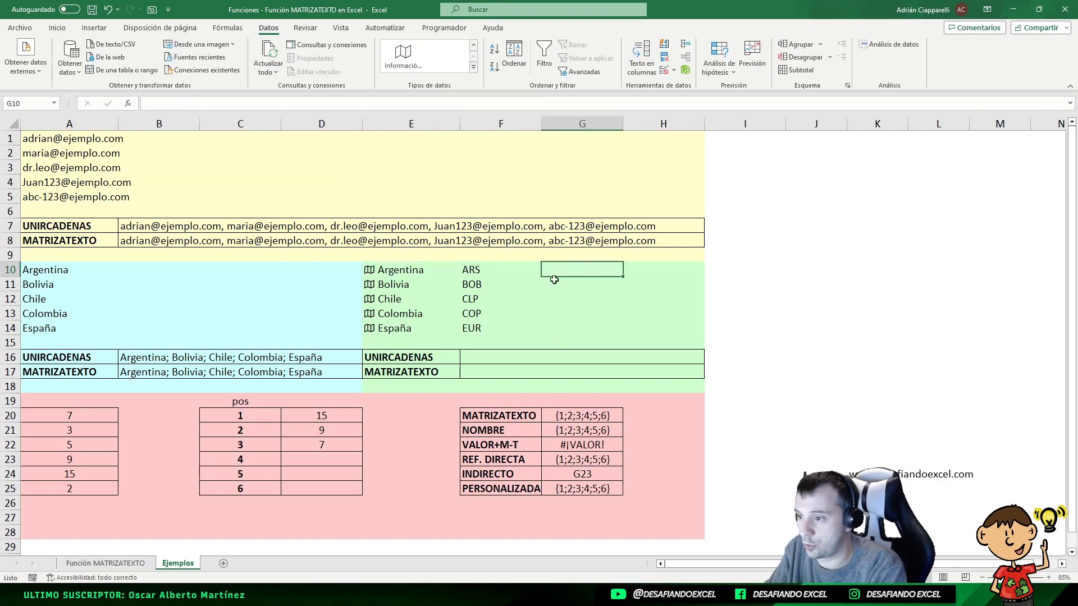
{"action": "type", "text": "USD/E"}
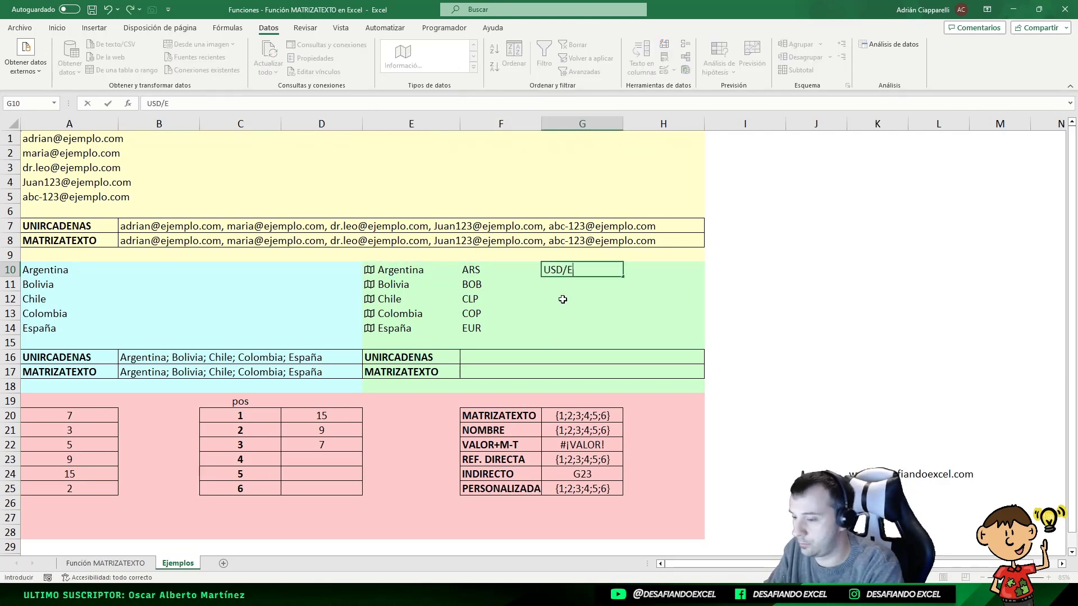
{"action": "type", "text": "UR"}
{"action": "key", "text": "Return"}
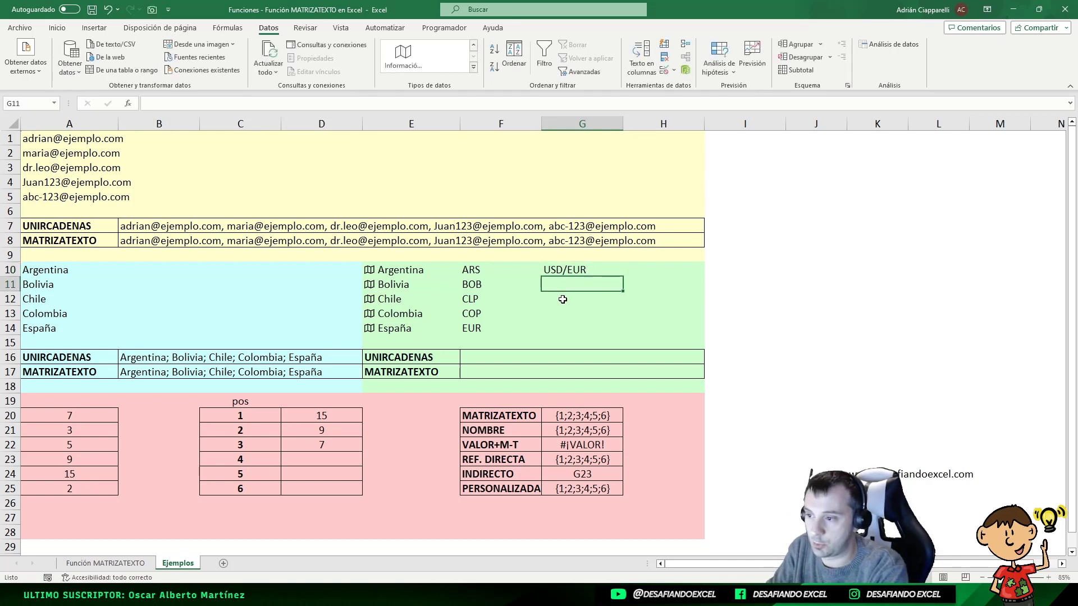
{"action": "left_click", "coordinate": [565, 262]}
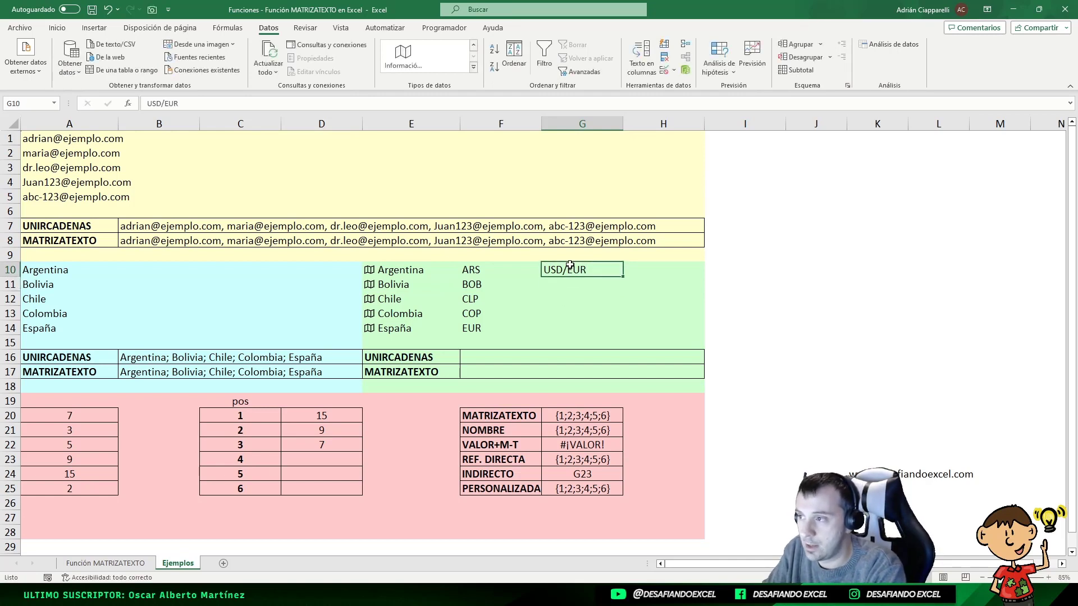
{"action": "left_click", "coordinate": [473, 68]}
{"action": "left_click", "coordinate": [458, 61]}
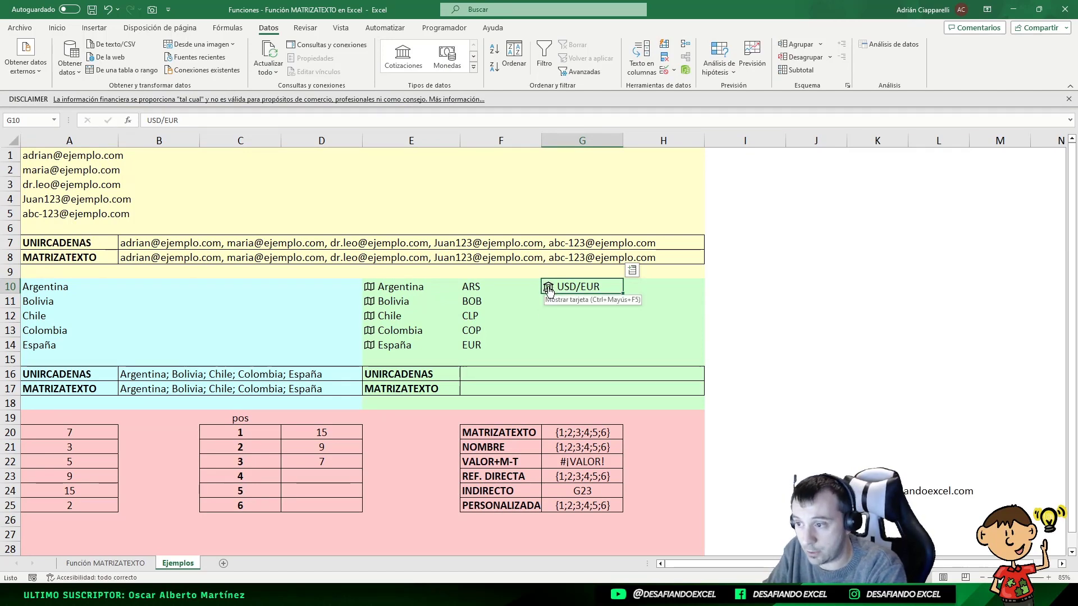
{"action": "left_click", "coordinate": [550, 288]}
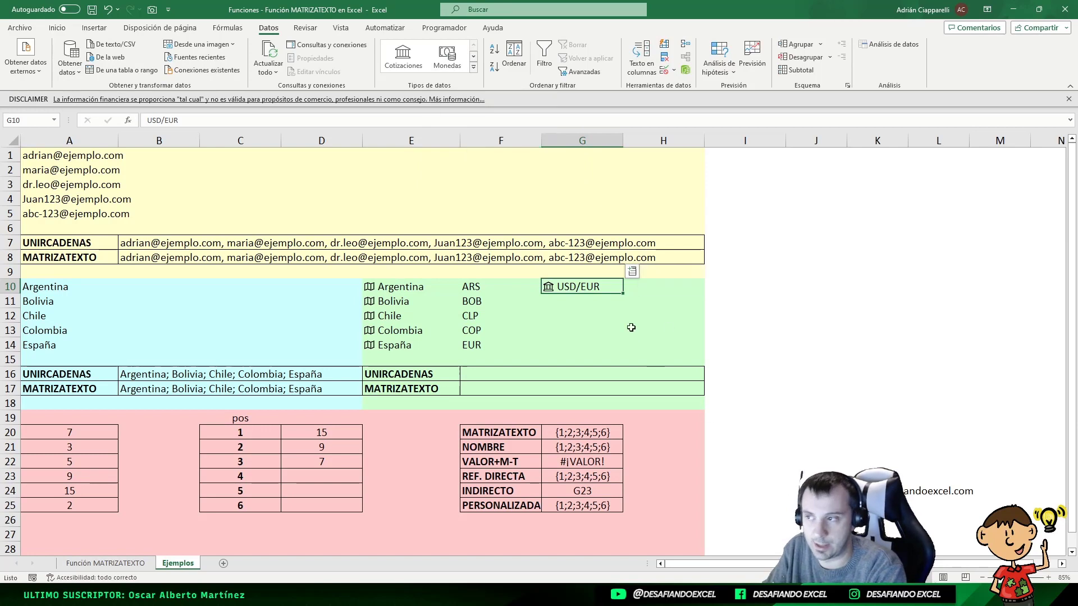
- Enter Microsoft in H10 and convert it to the Cotizaciones data type
{"action": "left_click", "coordinate": [473, 66]}
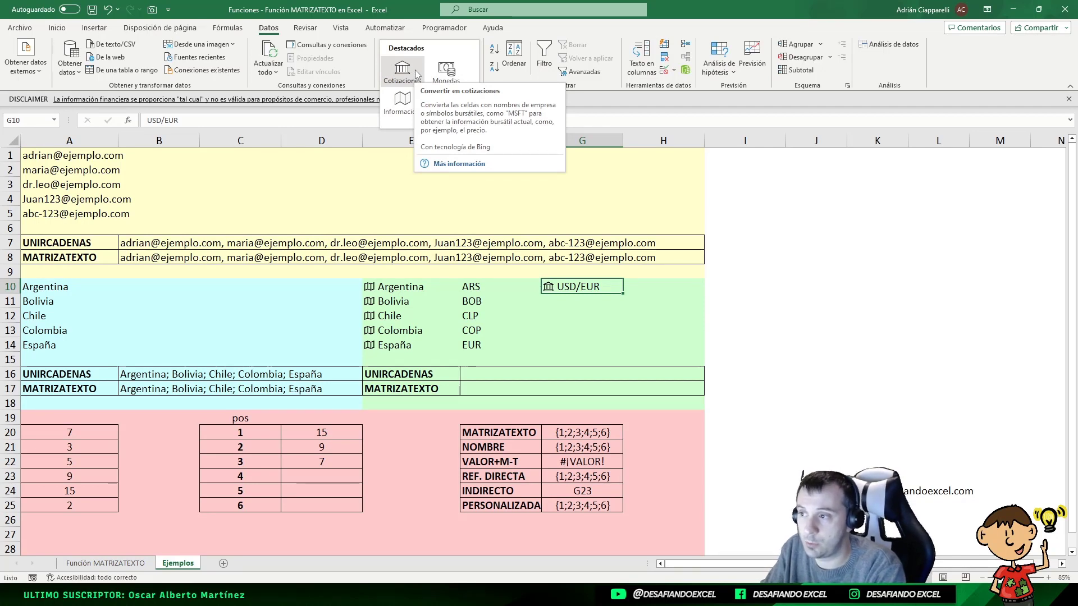
{"action": "left_click", "coordinate": [738, 295]}
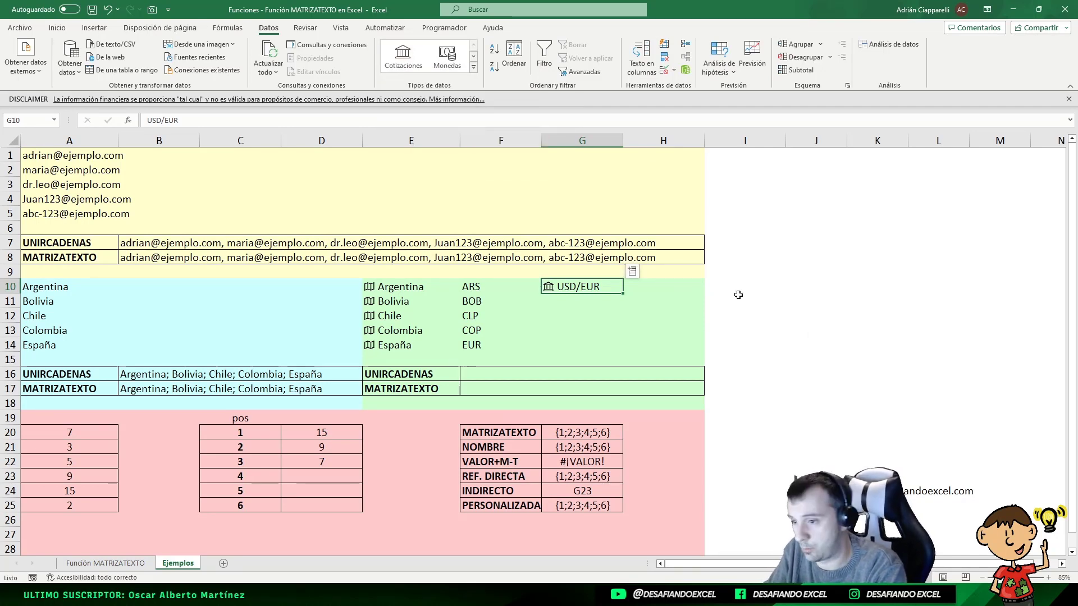
{"action": "left_click", "coordinate": [737, 292]}
{"action": "left_click", "coordinate": [657, 283]}
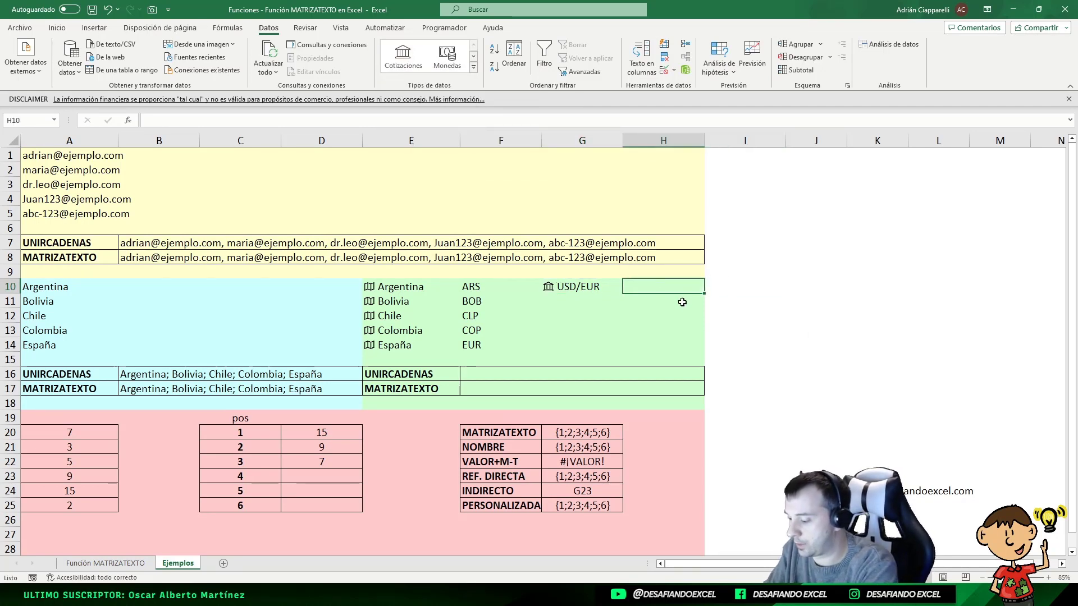
{"action": "type", "text": "mi"}
{"action": "key", "text": "BackSpace"}
{"action": "key", "text": "BackSpace"}
{"action": "type", "text": "Mi"}
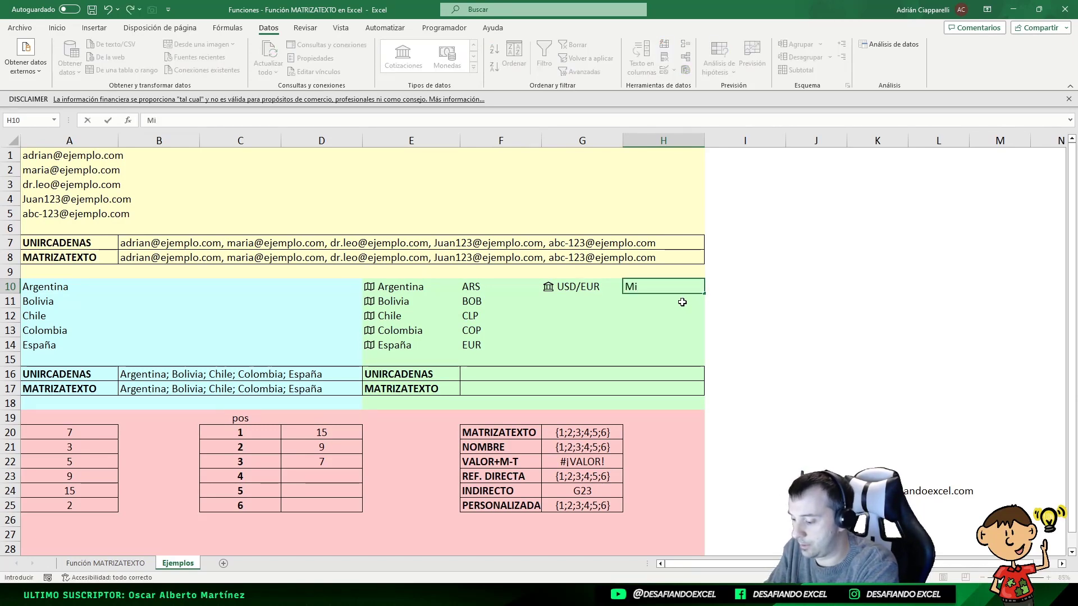
{"action": "type", "text": "crosoft"}
{"action": "key", "text": "Return"}
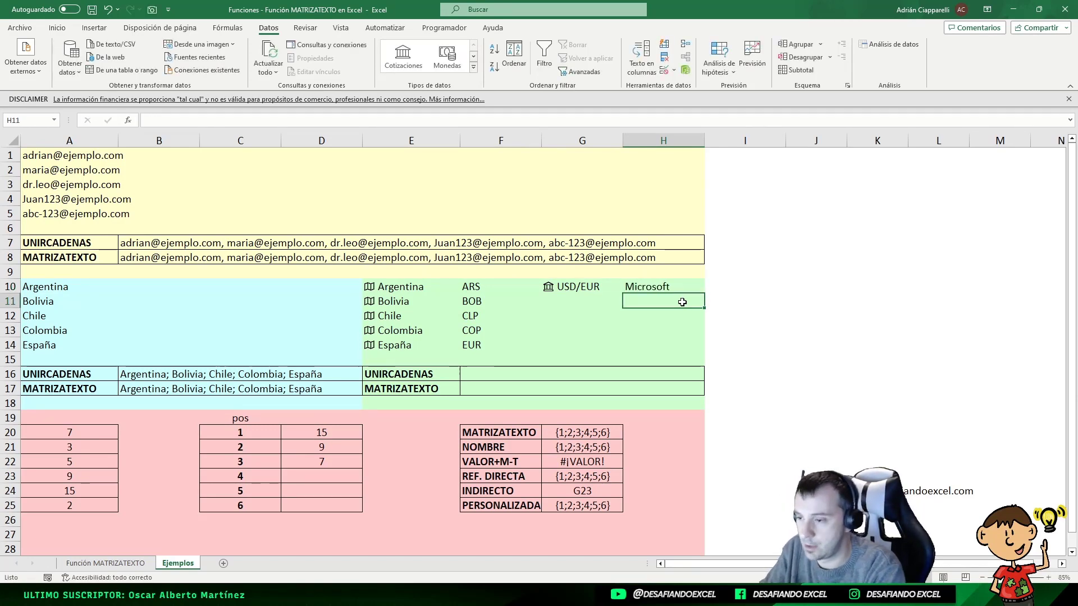
{"action": "left_click", "coordinate": [665, 287]}
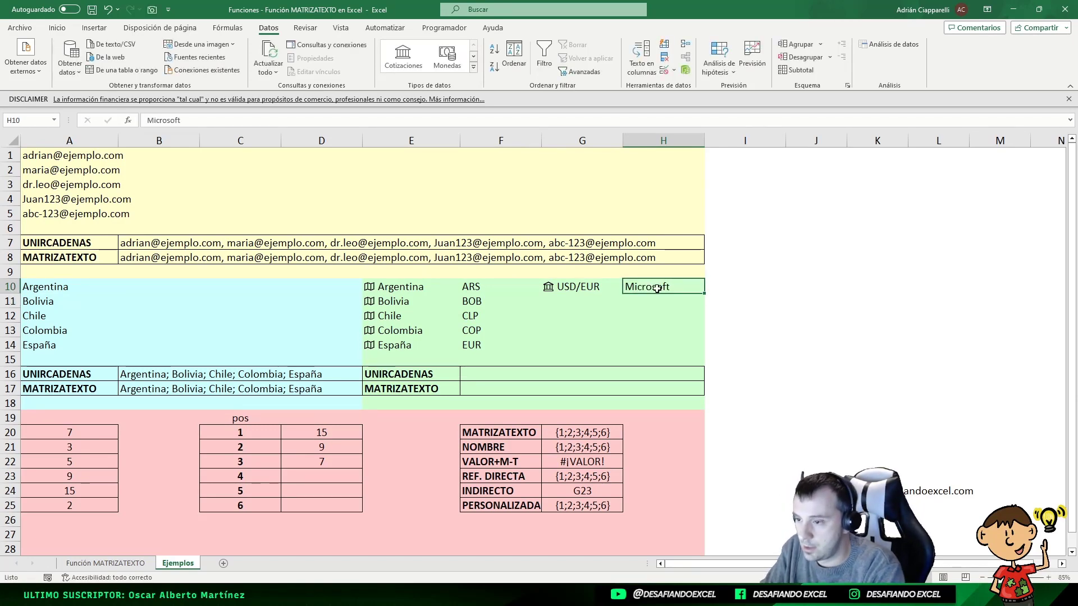
{"action": "left_click", "coordinate": [403, 60]}
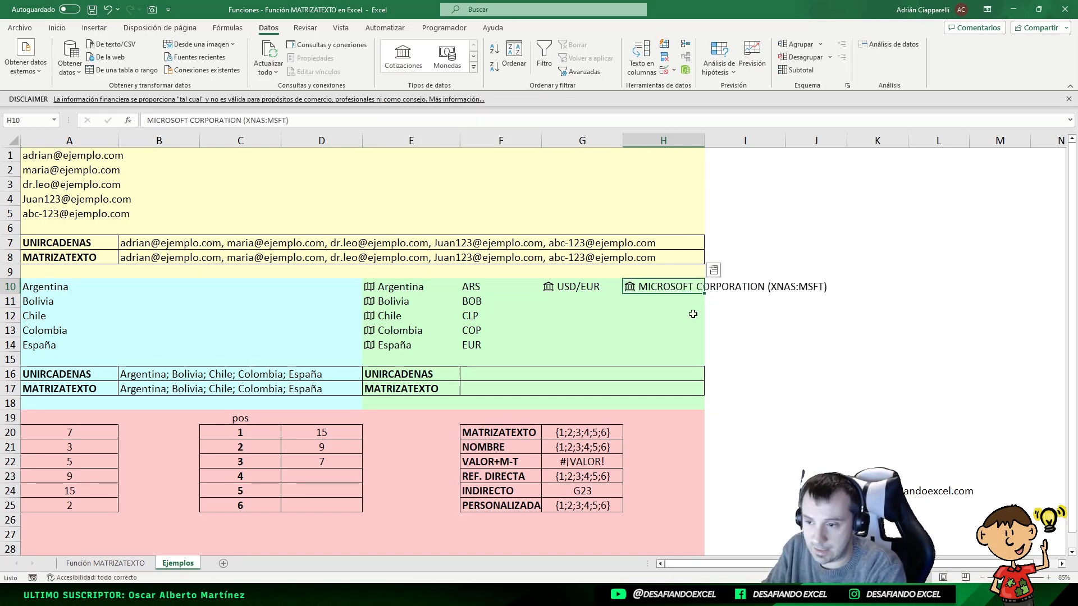
- Examine the data card of the Microsoft stock entry in H10
{"action": "left_click", "coordinate": [630, 289]}
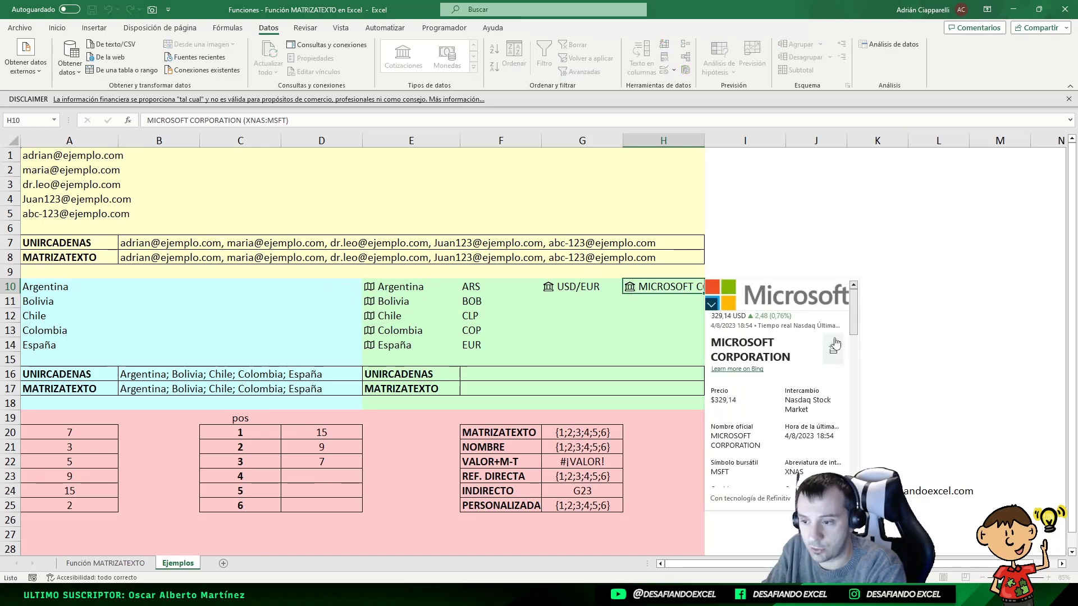
{"action": "mouse_move", "coordinate": [853, 325]}
{"action": "left_mouse_down"}
{"action": "mouse_move", "coordinate": [855, 410]}
{"action": "mouse_move", "coordinate": [854, 320]}
{"action": "left_mouse_up"}
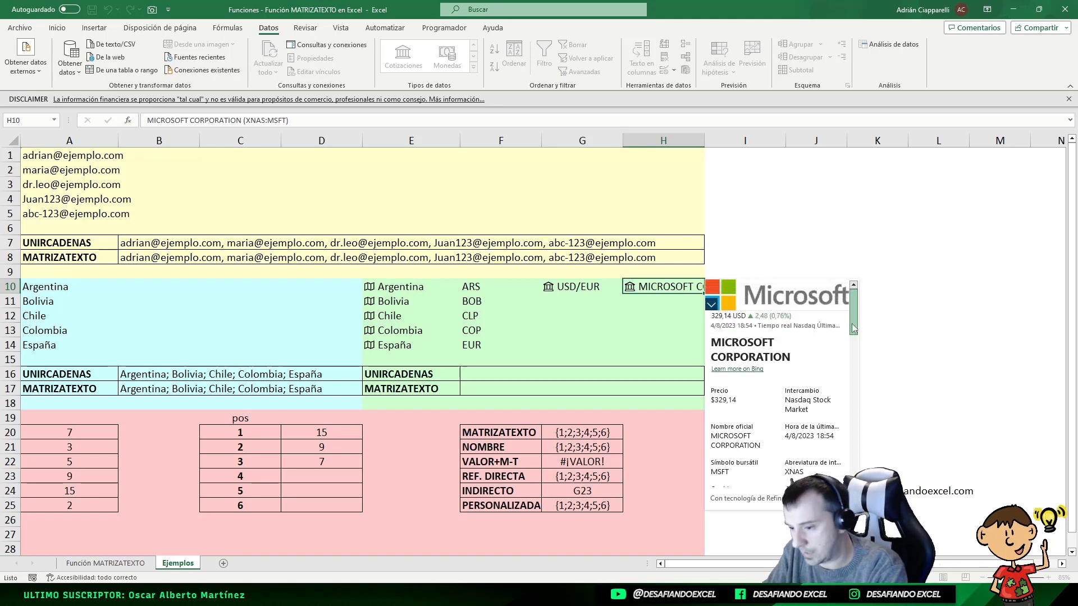
{"action": "left_click", "coordinate": [749, 233]}
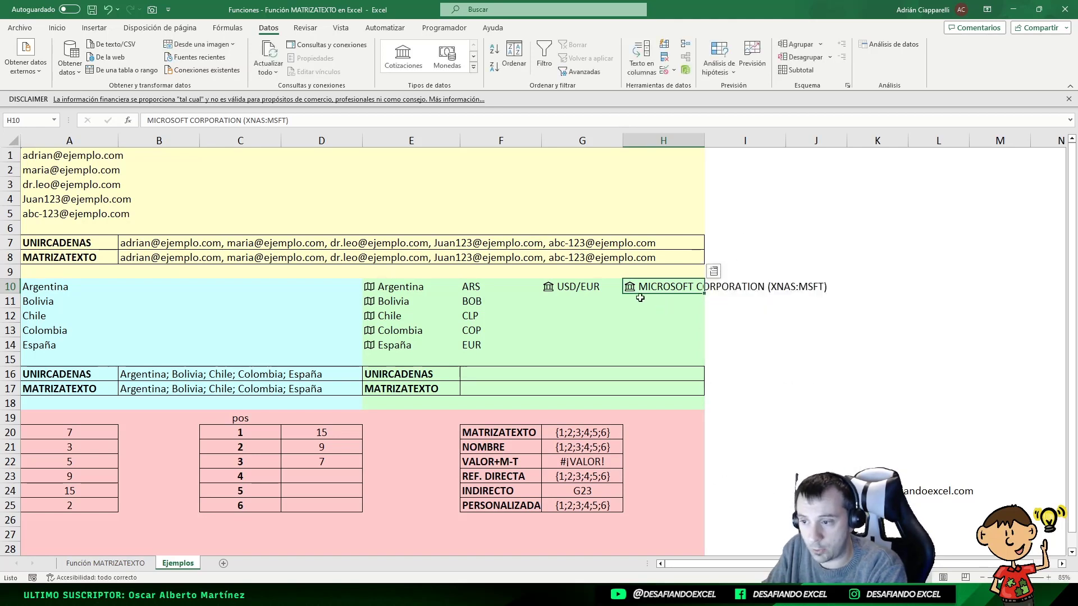
- Clear the currency codes and the example data type entries from F10:H14
{"action": "left_click", "coordinate": [640, 298]}
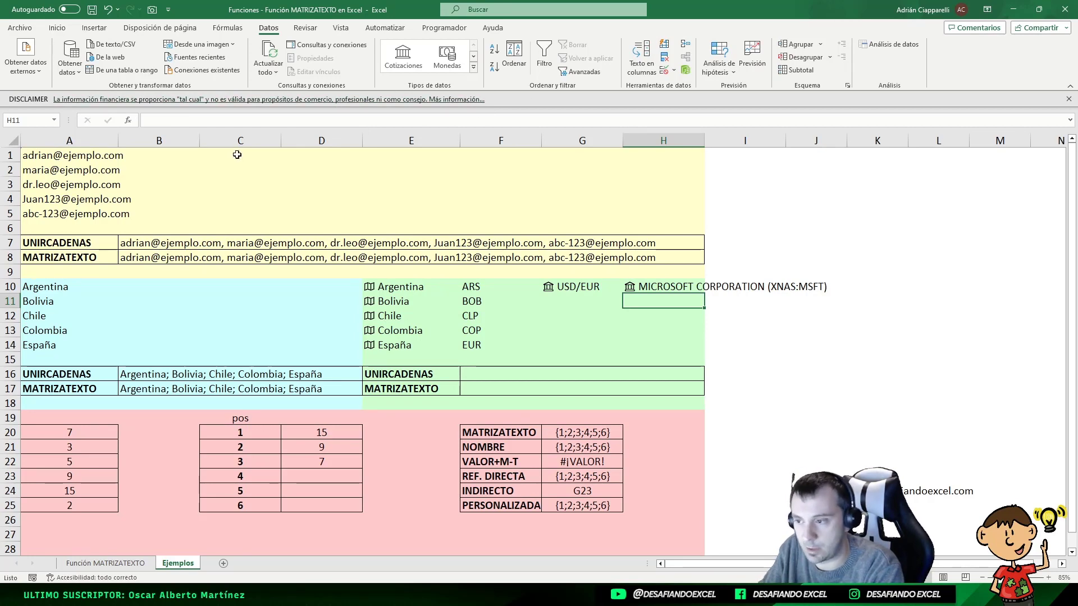
{"action": "left_click", "coordinate": [736, 318]}
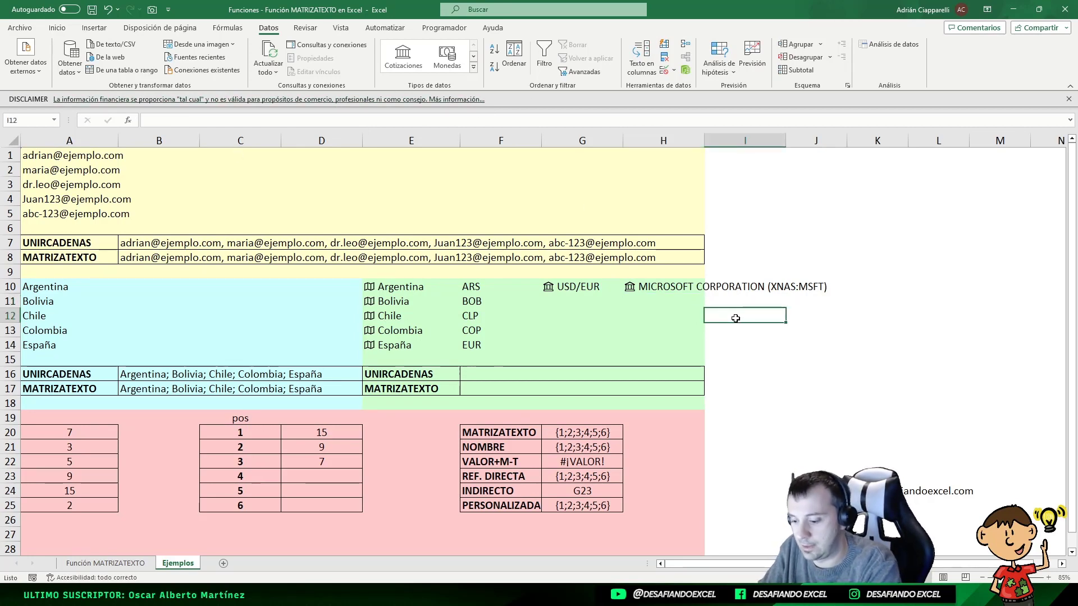
{"action": "key", "text": "Left"}
{"action": "key", "text": "Up"}
{"action": "key", "text": "Up"}
{"action": "key", "text": "Left"}
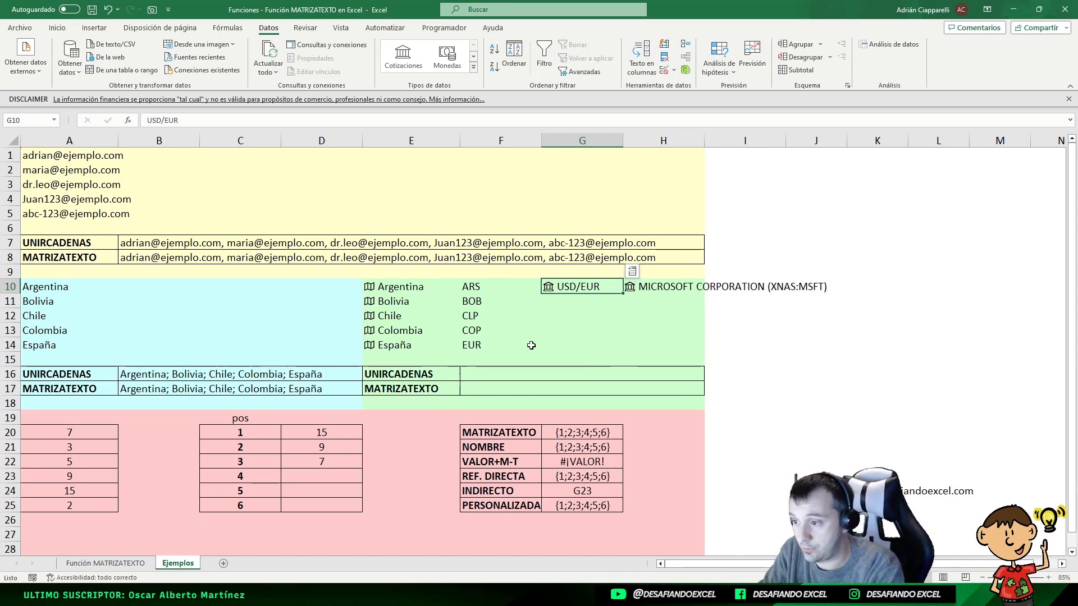
{"action": "left_click_drag", "start_coordinate": [482, 345], "coordinate": [691, 285]}
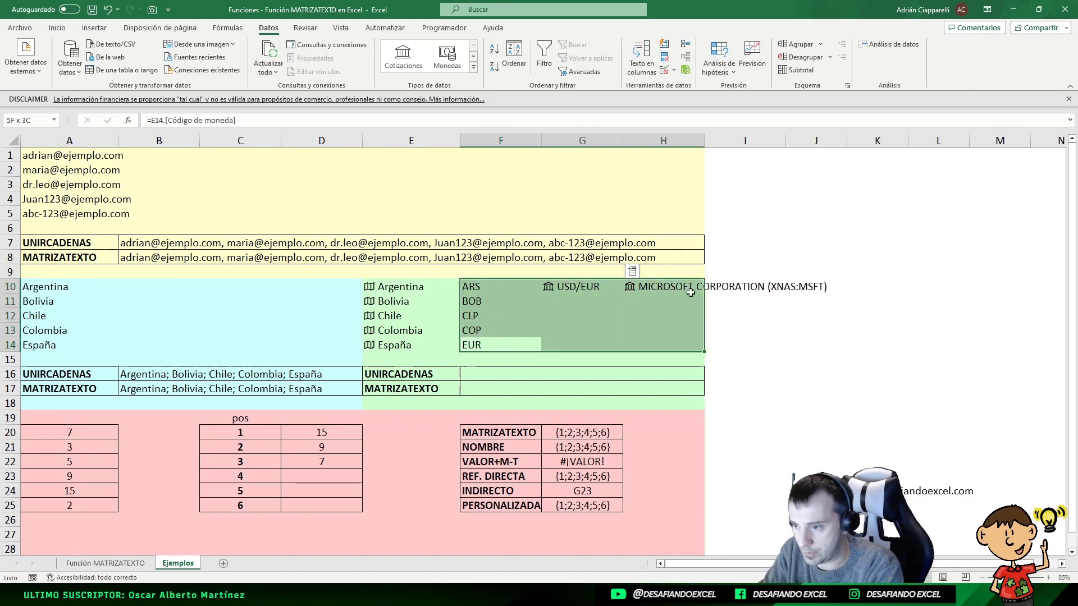
{"action": "key", "text": "Delete"}
{"action": "left_click", "coordinate": [816, 360]}
- Enter =UNIRCADENAS(", ";;E10:E14) in F16 to join the geography data type countries
{"action": "left_click_drag", "start_coordinate": [413, 290], "coordinate": [416, 344]}
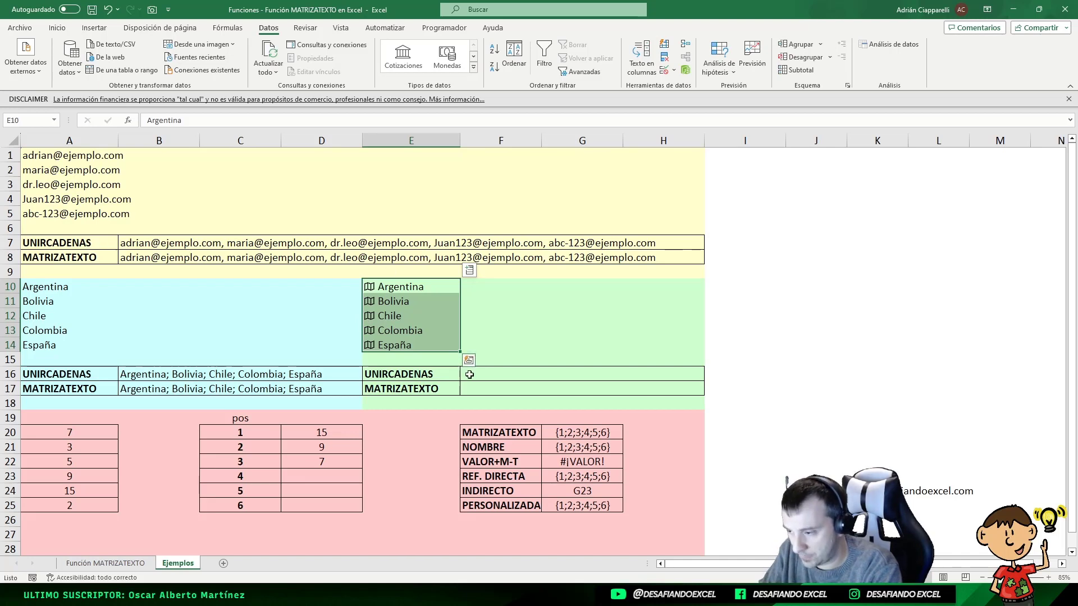
{"action": "left_click", "coordinate": [486, 379]}
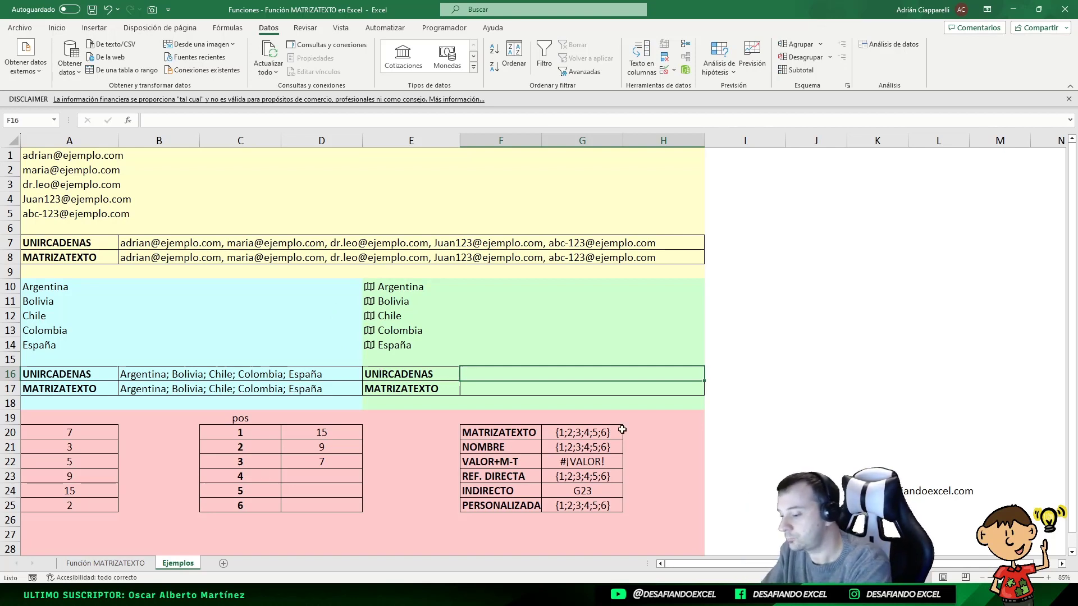
{"action": "type", "text": "=UNIRC"}
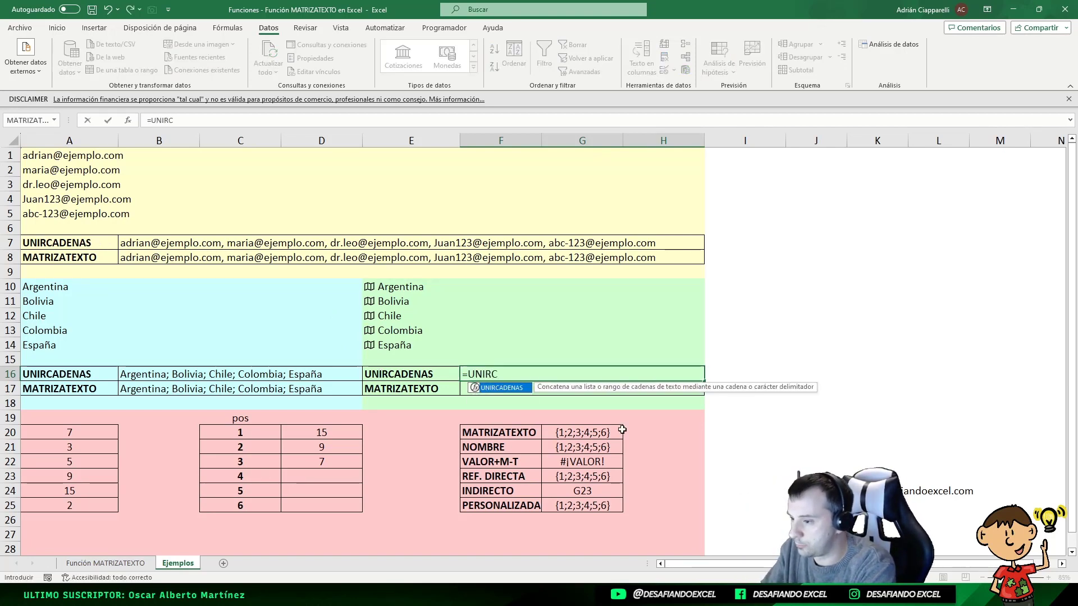
{"action": "type", "text": "ADENAS("}
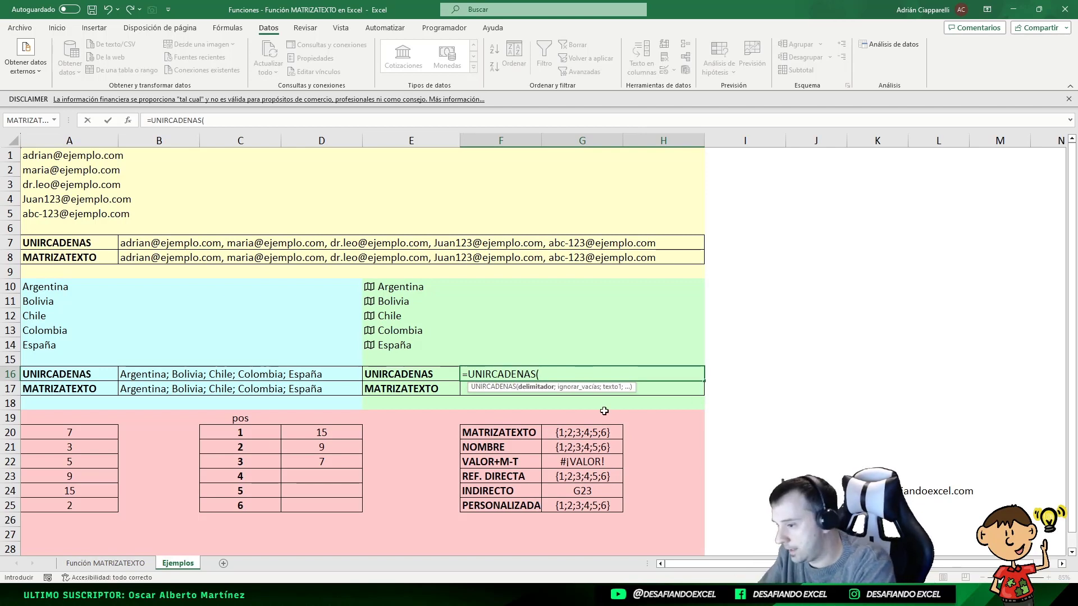
{"action": "type", "text": "\""}
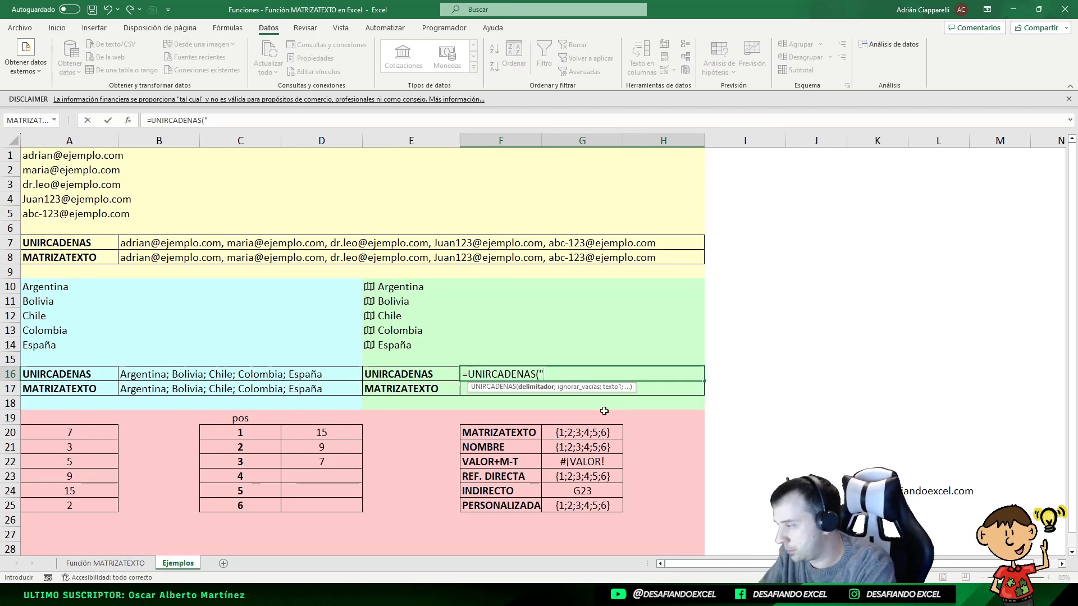
{"action": "type", "text": "\","}
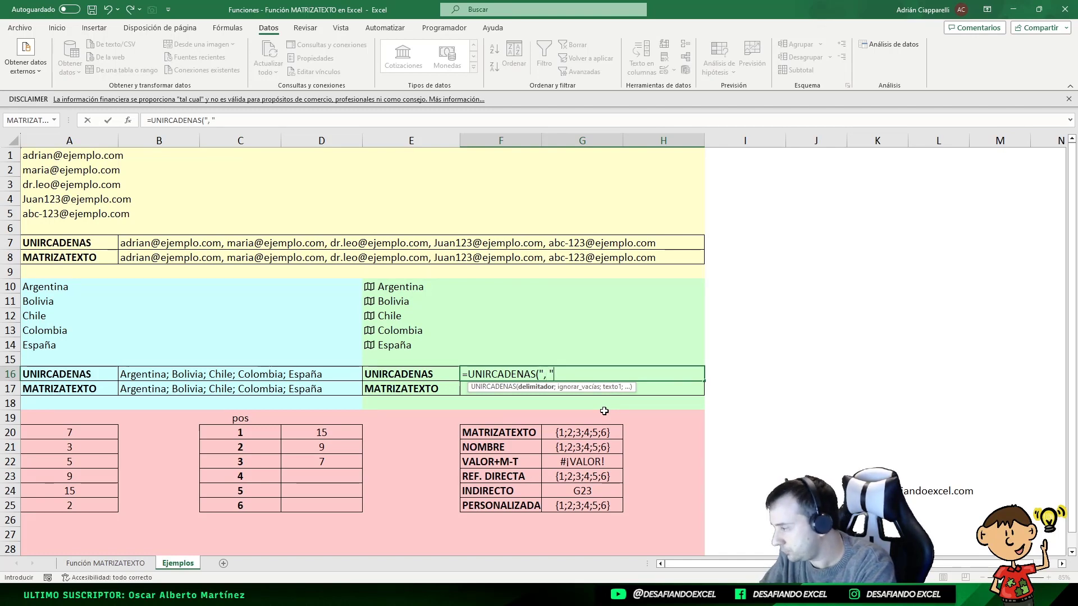
{"action": "type", "text": ";;"}
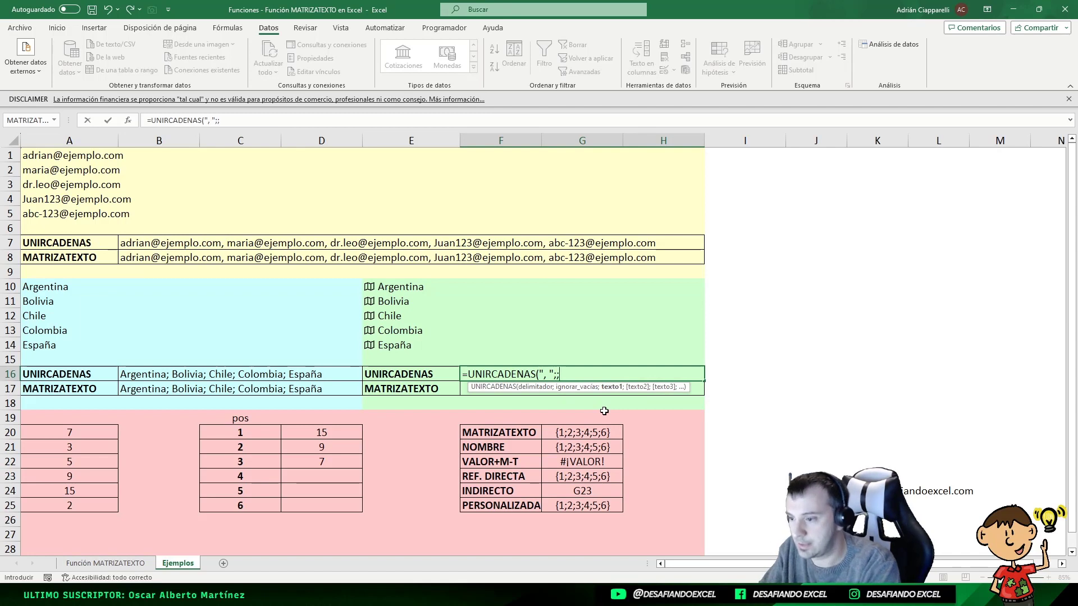
{"action": "left_click_drag", "start_coordinate": [382, 288], "coordinate": [393, 344]}
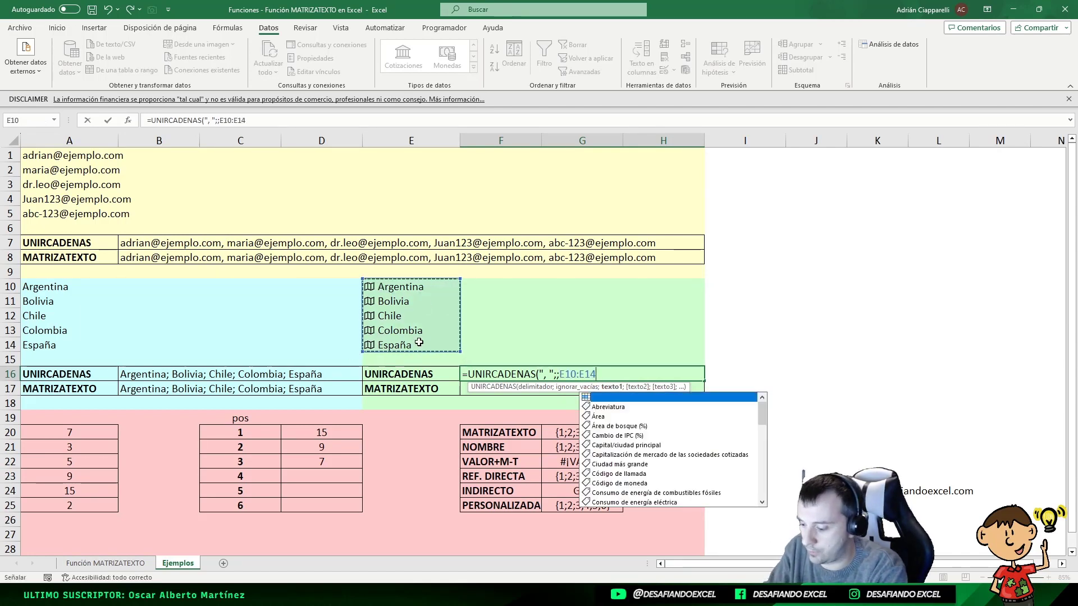
{"action": "type", "text": ")"}
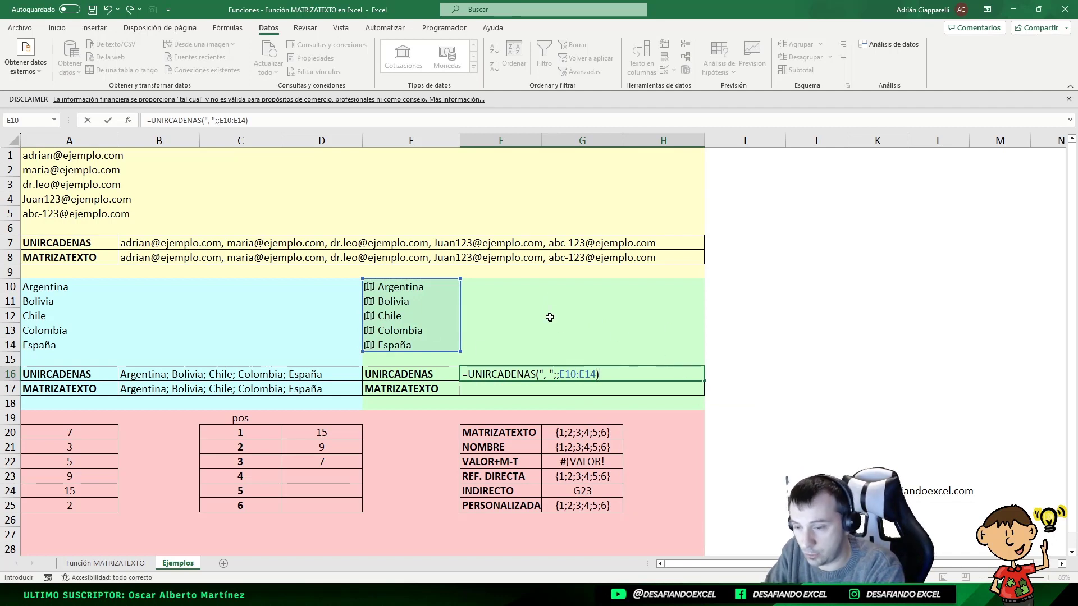
{"action": "key", "text": "Return"}
- Reopen the UNIRCADENAS formula in F16, remove its closing parenthesis and browse the geography fields offered for E10:E14
{"action": "left_click", "coordinate": [518, 374]}
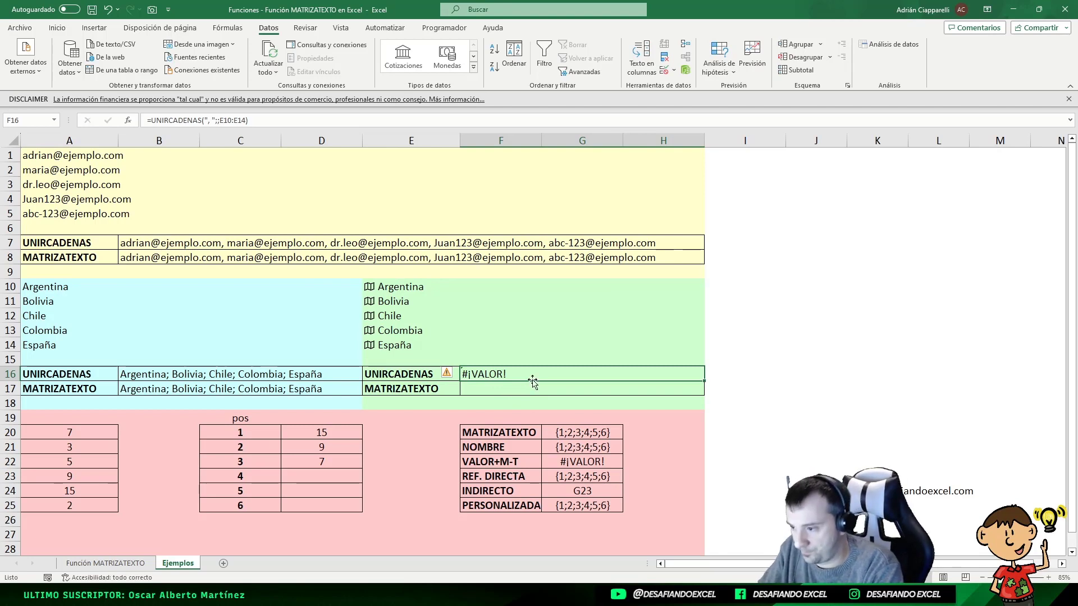
{"action": "double_click", "coordinate": [531, 372]}
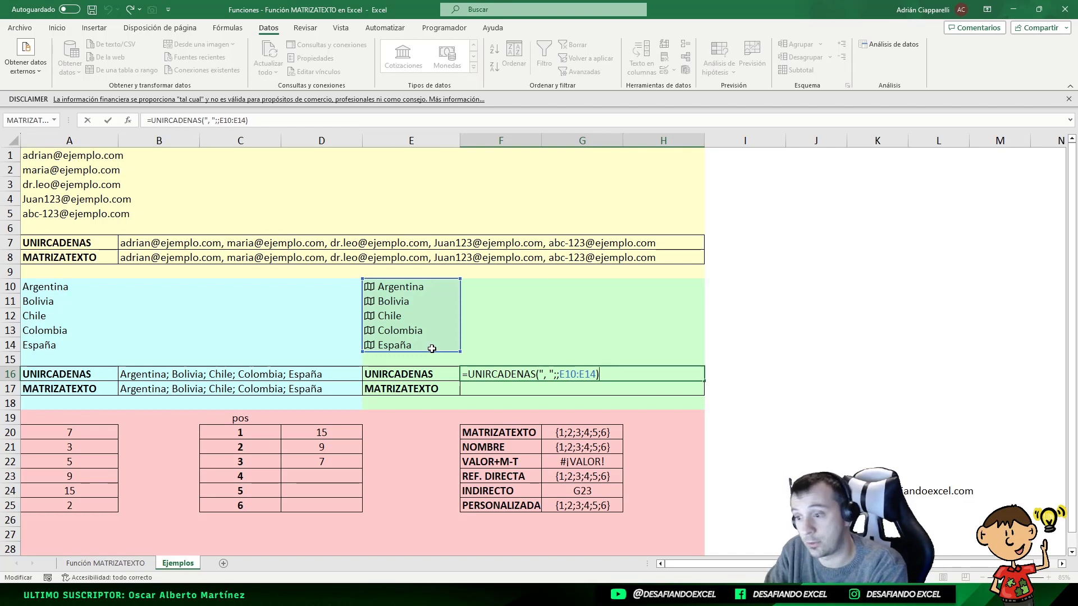
{"action": "key", "text": "BackSpace"}
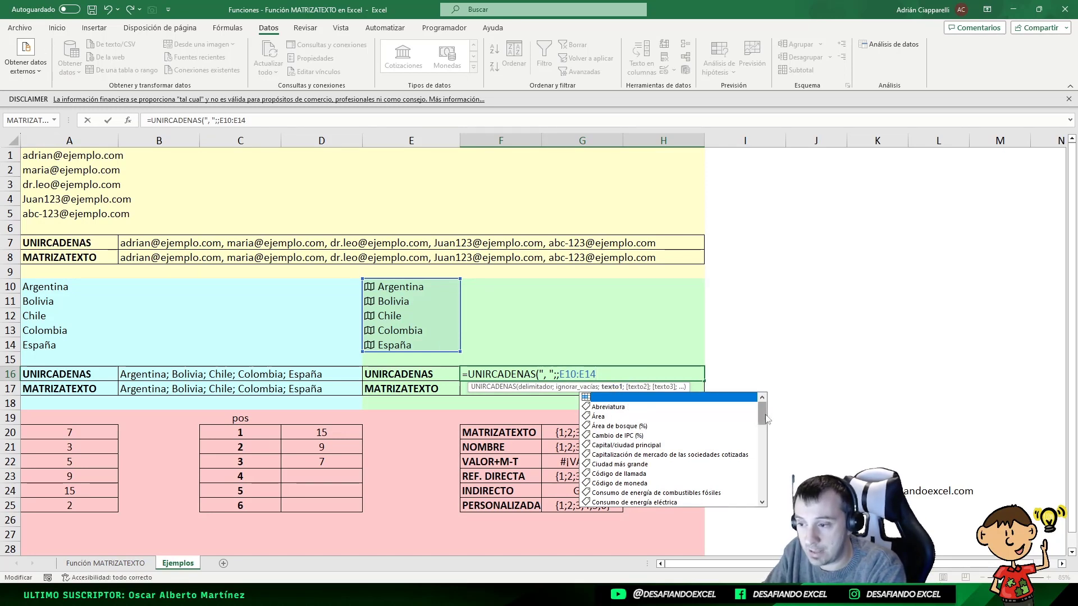
{"action": "left_click_drag", "start_coordinate": [767, 420], "coordinate": [767, 493]}
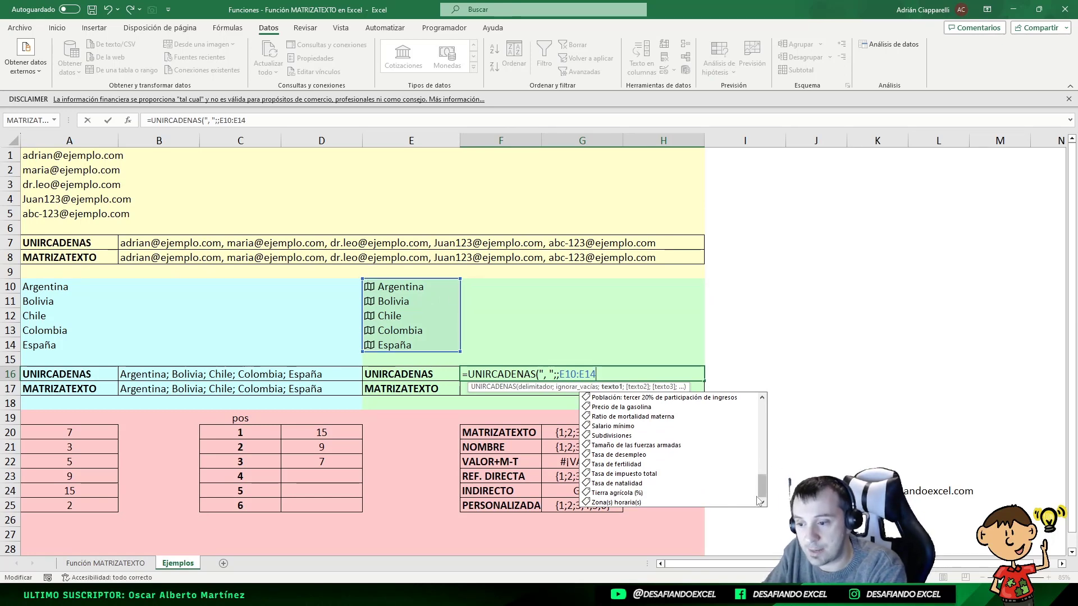
{"action": "left_click_drag", "start_coordinate": [762, 487], "coordinate": [762, 406]}
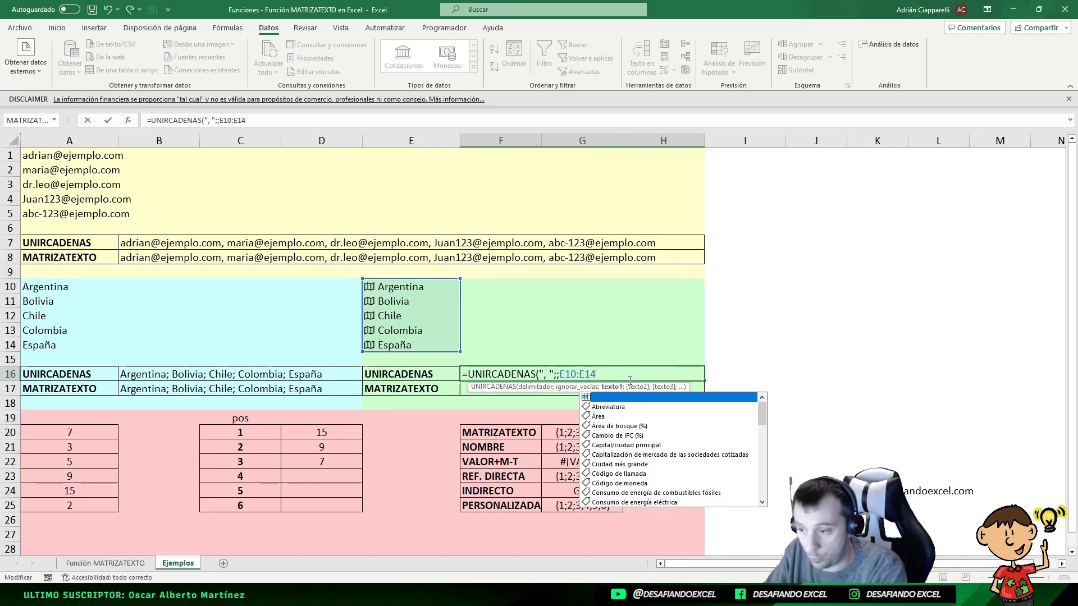
- Complete the formula in F16 as =UNIRCADENAS(", ";;E10:E14.[Código de moneda]) to join the countries' currency codes
{"action": "type", "text": "."}
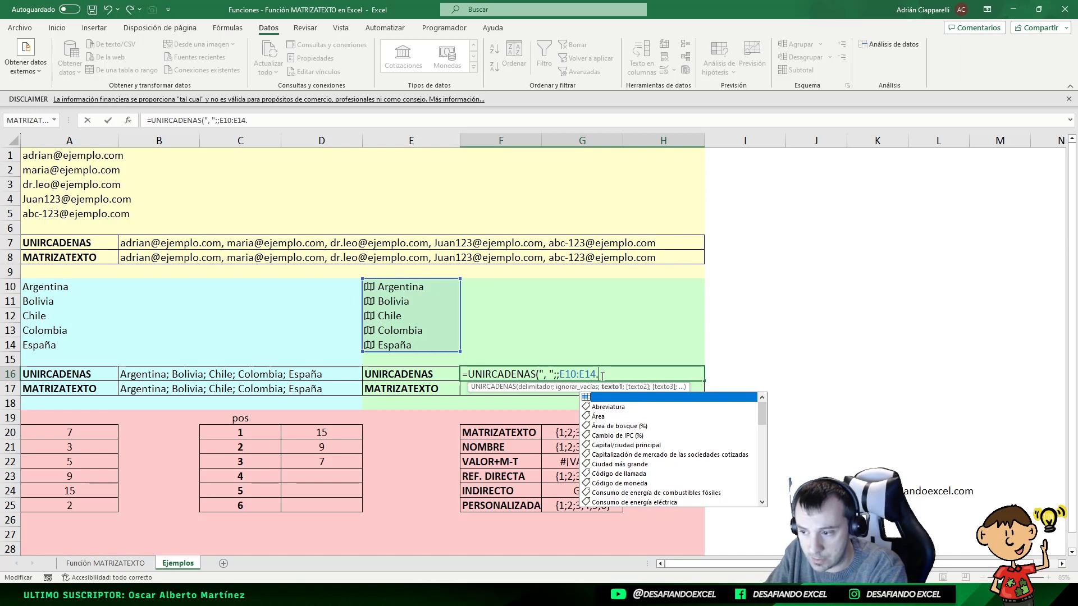
{"action": "key", "text": "BackSpace"}
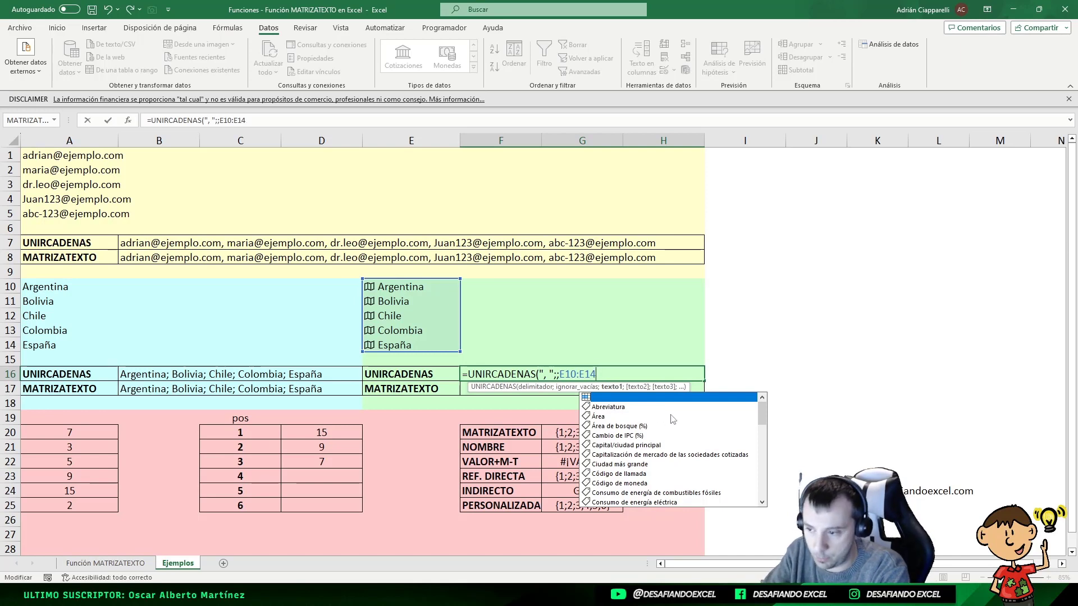
{"action": "left_click", "coordinate": [637, 485]}
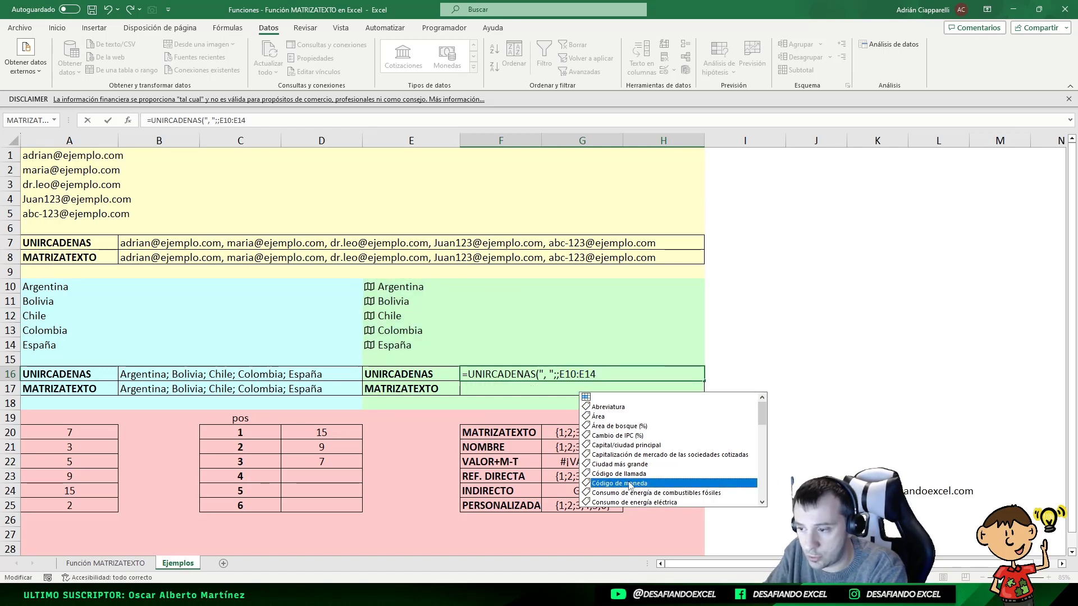
{"action": "double_click", "coordinate": [630, 484]}
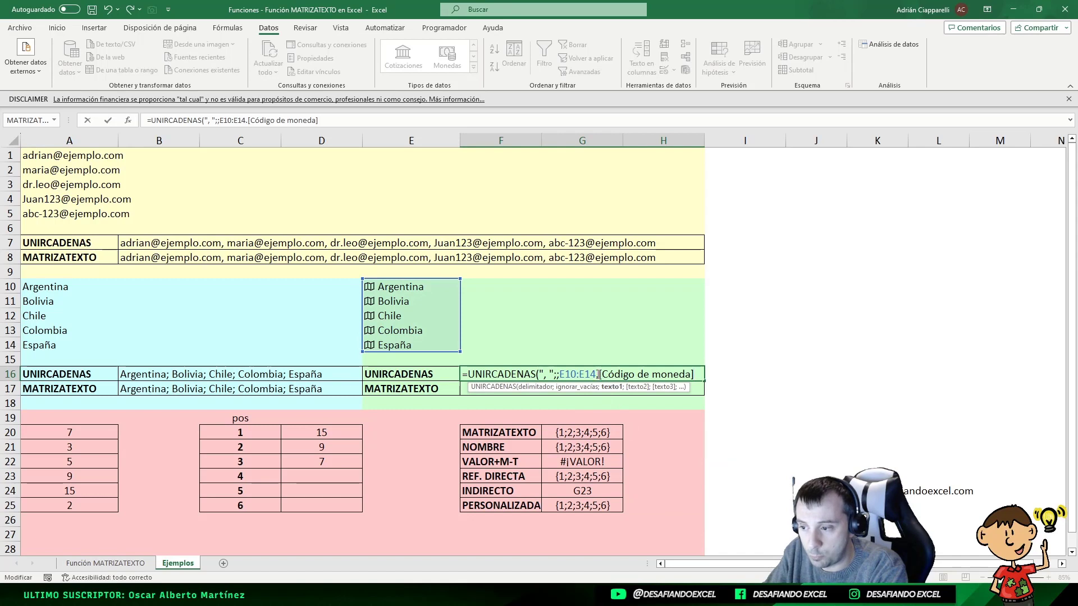
{"action": "left_click_drag", "start_coordinate": [599, 374], "coordinate": [694, 374]}
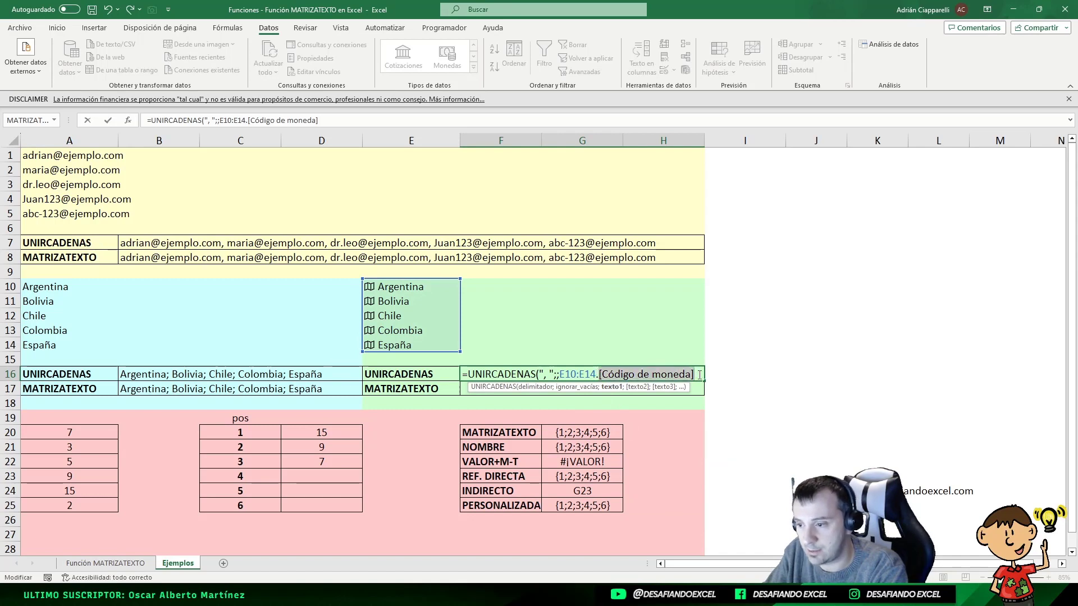
{"action": "left_click", "coordinate": [695, 373]}
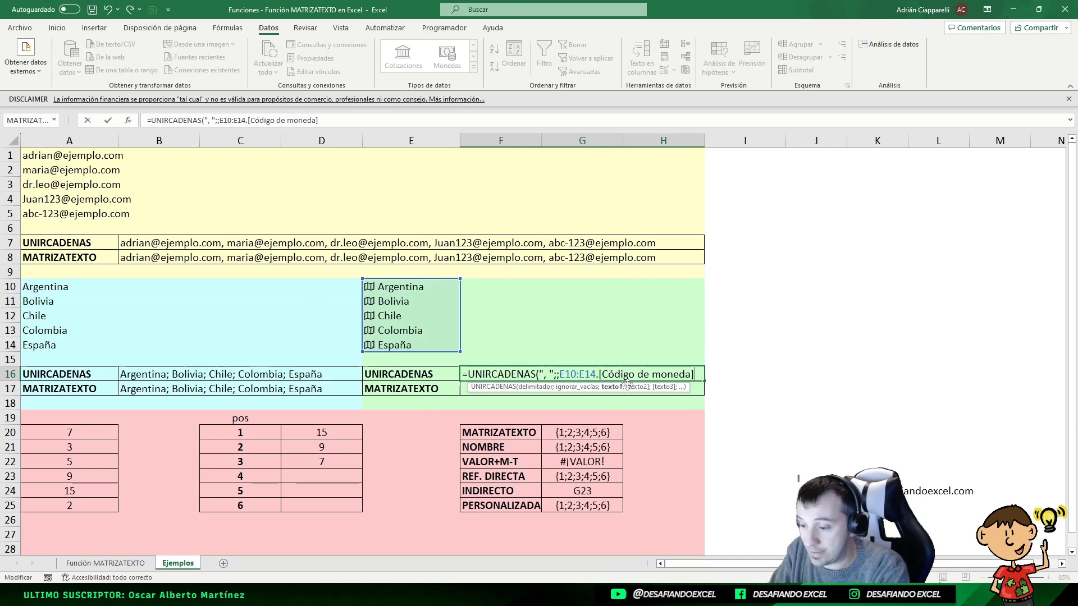
{"action": "type", "text": ")"}
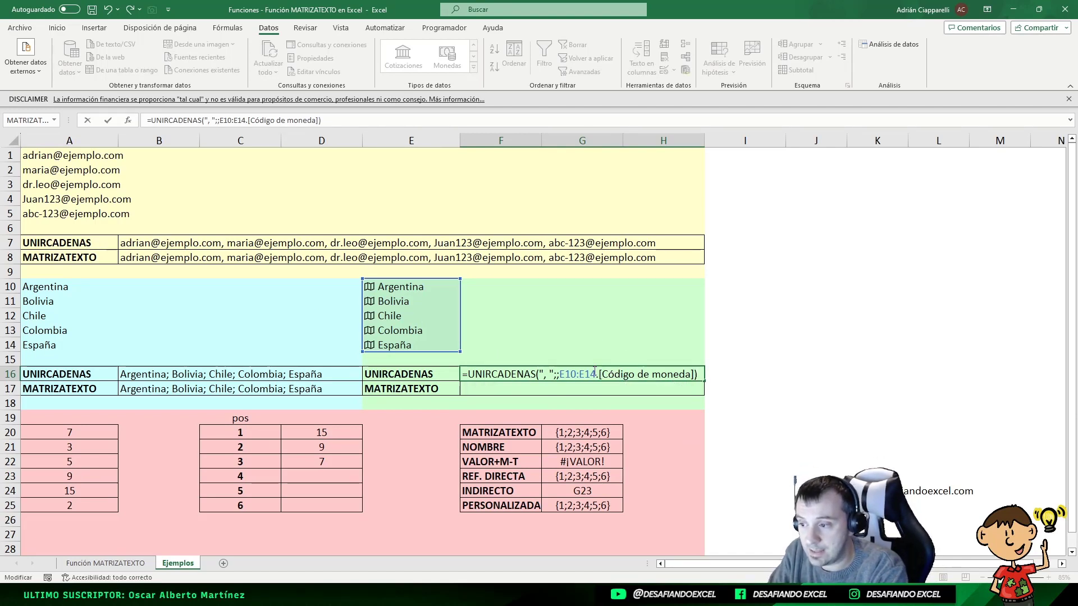
{"action": "key", "text": "Return"}
{"action": "key", "text": "Up"}
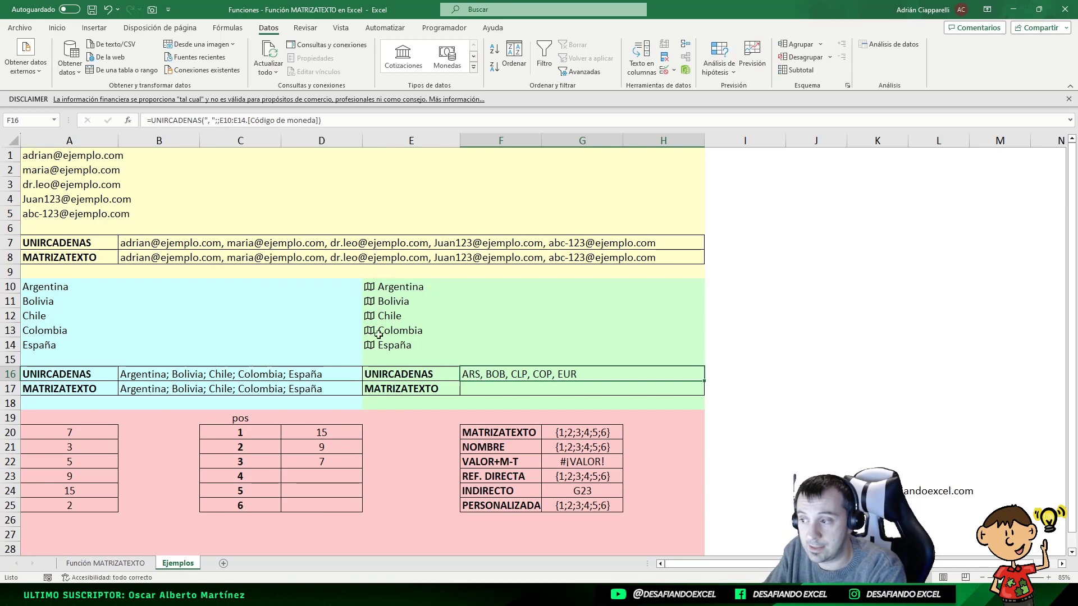
- Review the Código de moneda field reference within the formula in F16
{"action": "double_click", "coordinate": [464, 372]}
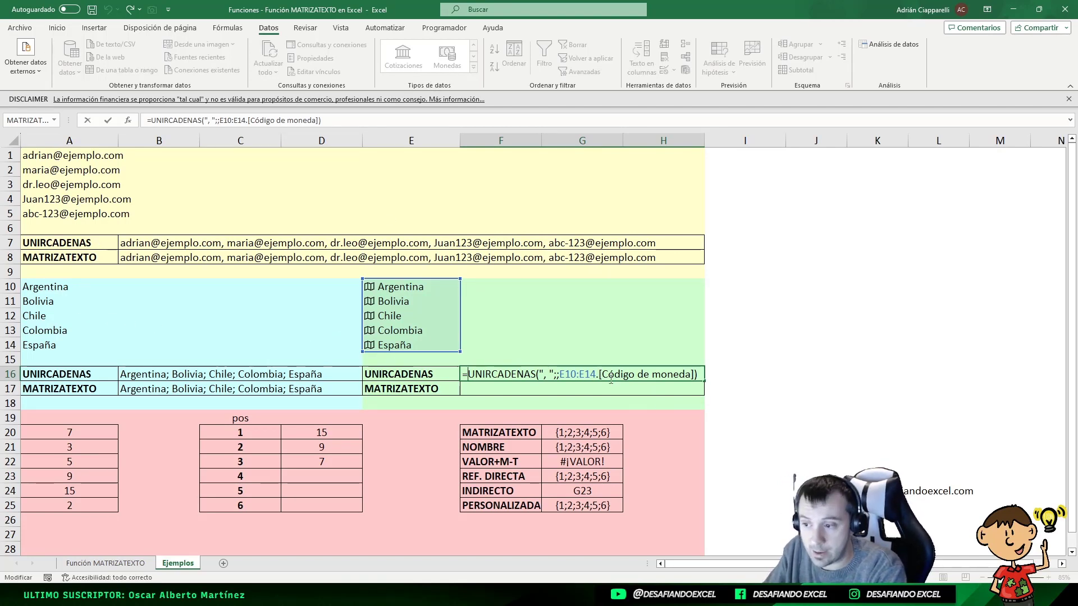
{"action": "left_click_drag", "start_coordinate": [596, 373], "coordinate": [702, 374]}
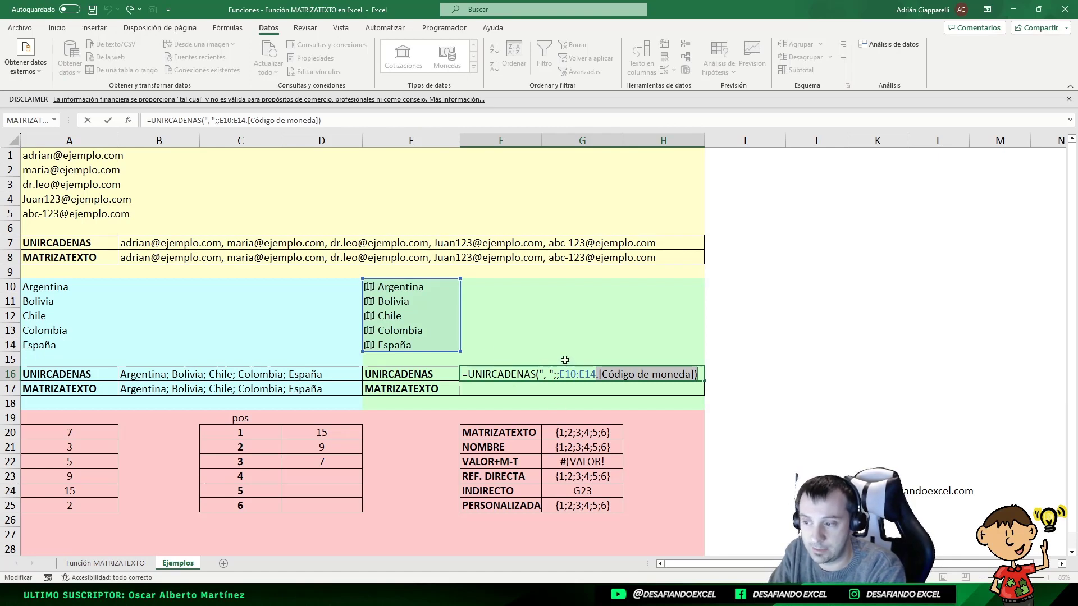
{"action": "key", "text": "Return"}
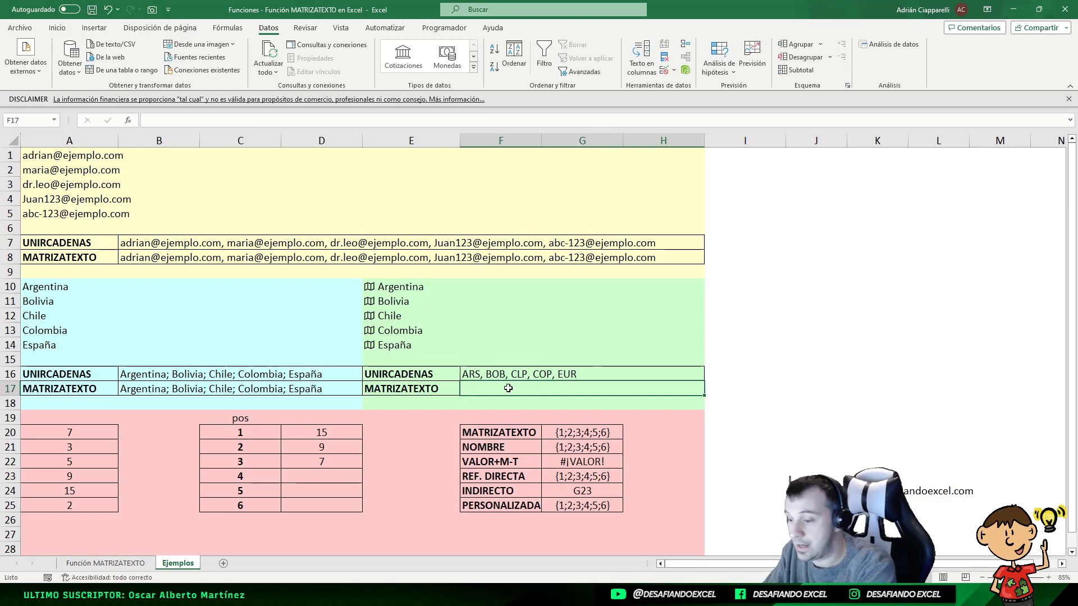
- Enter =MATRIZATEXTO(E10:E14;0) in F17 to turn the geography data type countries into text
{"action": "type", "text": "=MATRIZATE"}
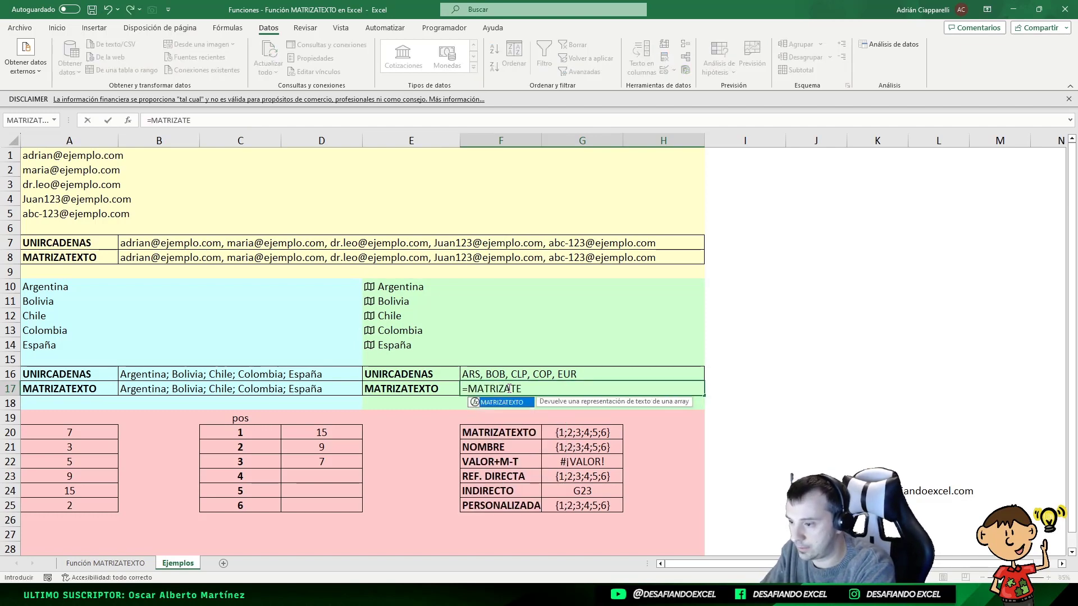
{"action": "type", "text": "XTO("}
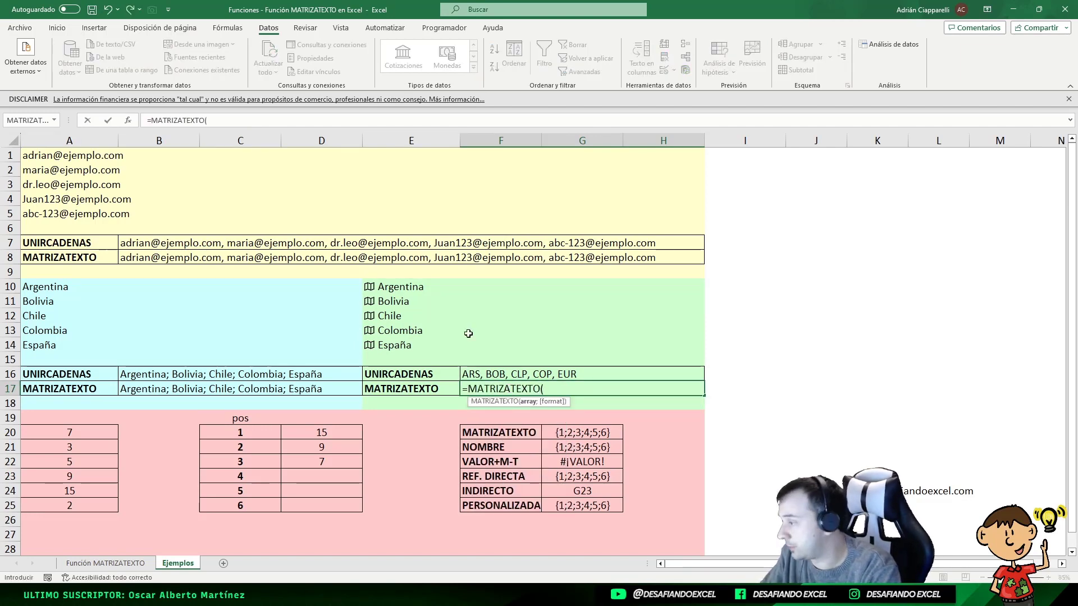
{"action": "left_click_drag", "start_coordinate": [397, 287], "coordinate": [400, 345]}
{"action": "type", "text": ";"}
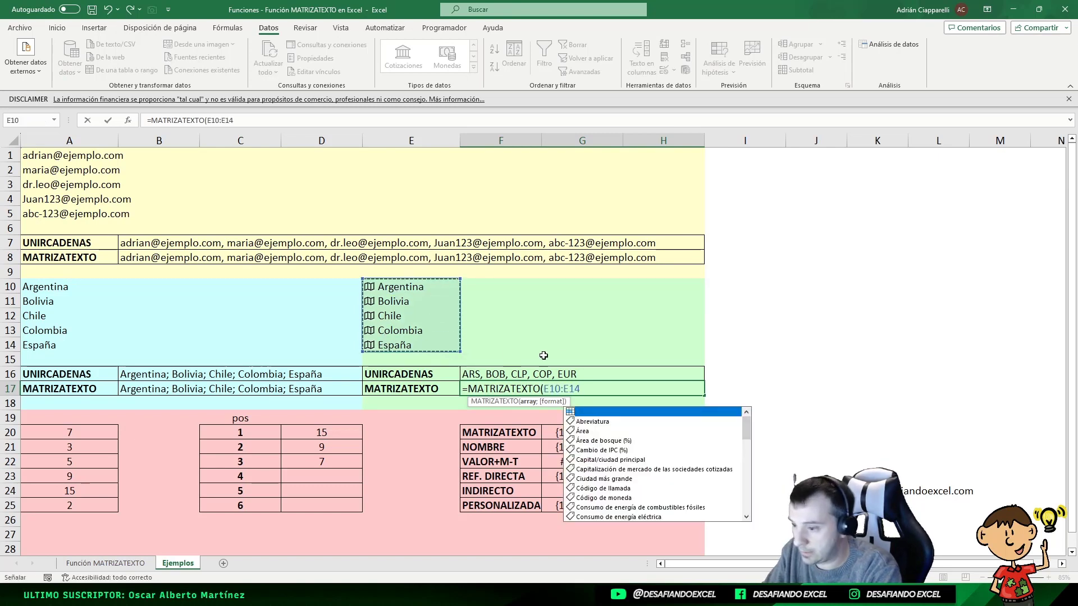
{"action": "type", "text": "0"}
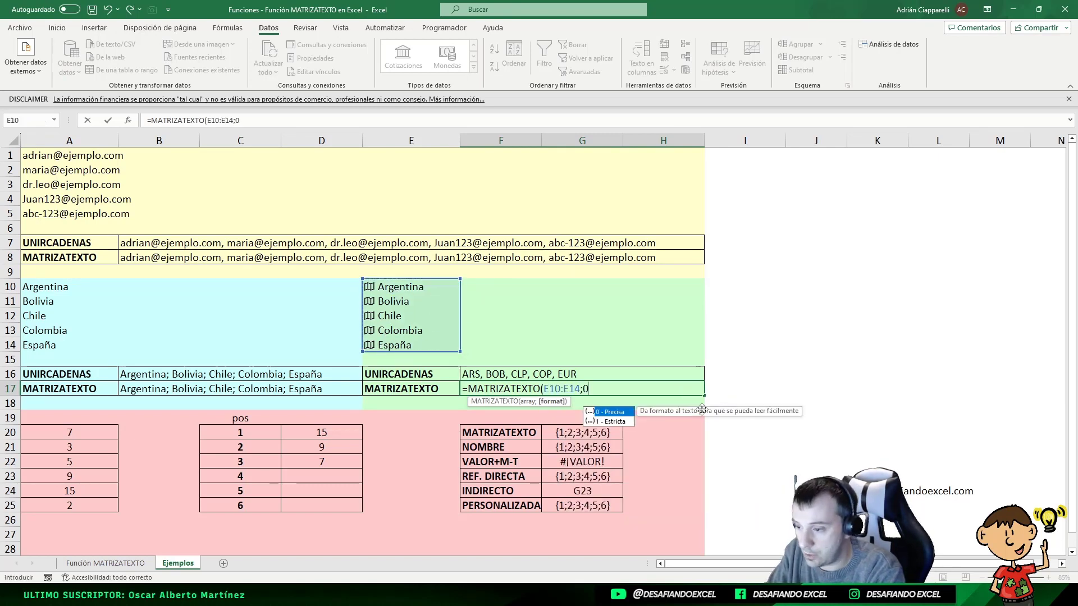
{"action": "type", "text": ")"}
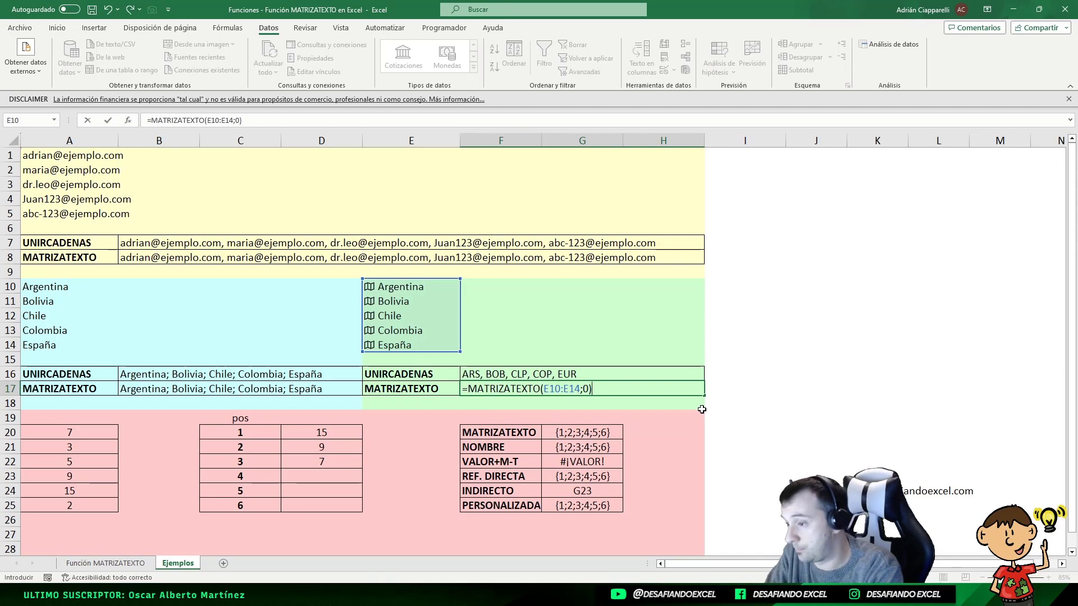
{"action": "key", "text": "Return"}
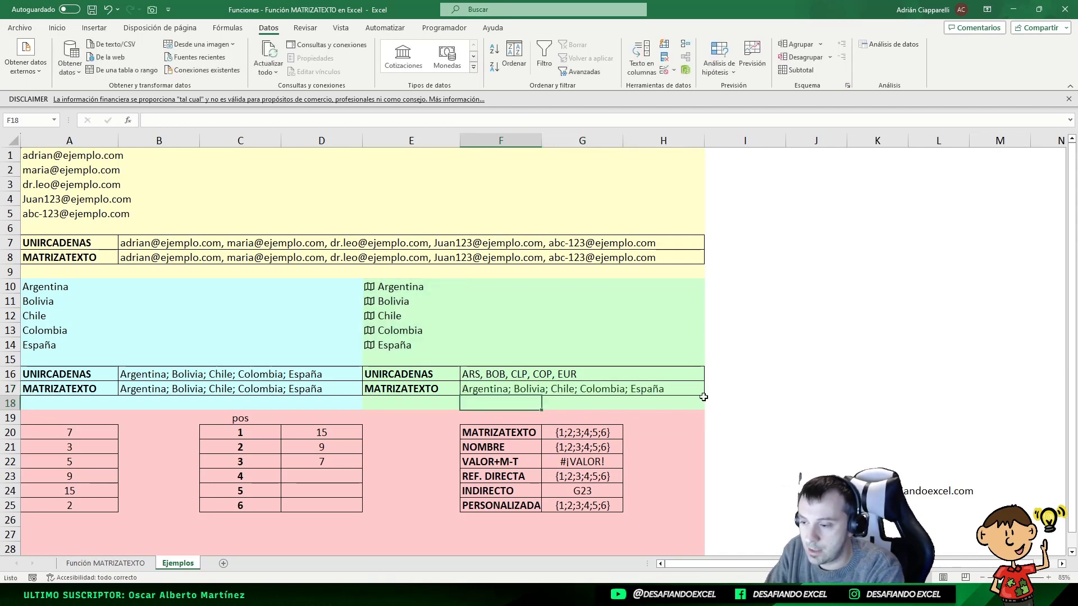
- Compare the MATRIZATEXTO formula in F17 with the plain country list, its joined texts in B16:B17 and the e-mail formula in B8
{"action": "left_click", "coordinate": [542, 391]}
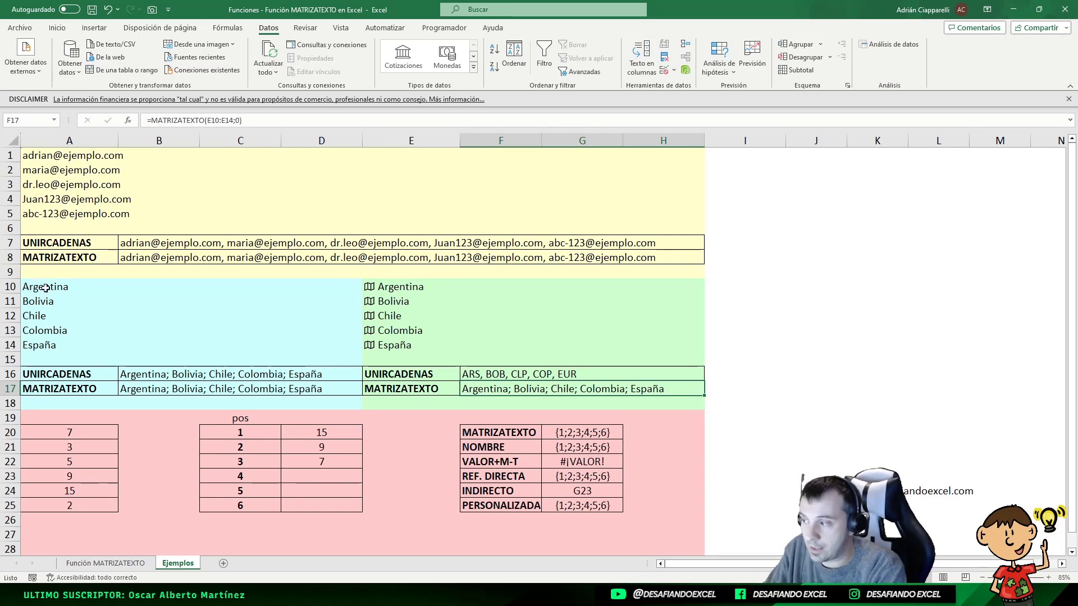
{"action": "left_click_drag", "start_coordinate": [45, 288], "coordinate": [54, 345]}
{"action": "left_click_drag", "start_coordinate": [168, 375], "coordinate": [172, 393]}
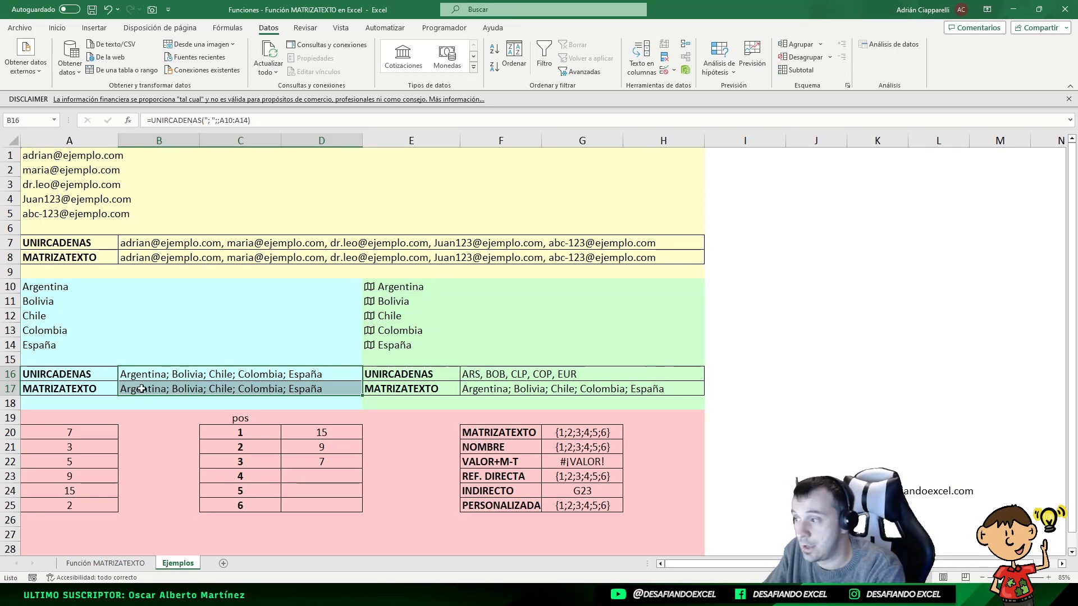
{"action": "left_click", "coordinate": [125, 257]}
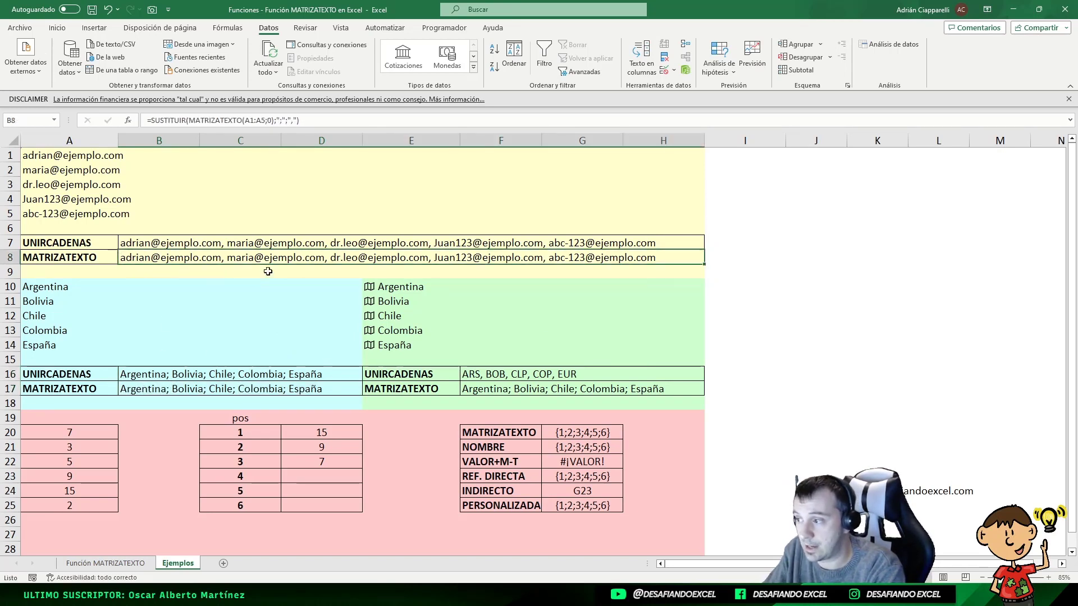
- Remove the space from the delimiter in B7 so its formula is =UNIRCADENAS(",";;A1:A5)
{"action": "left_click", "coordinate": [164, 246]}
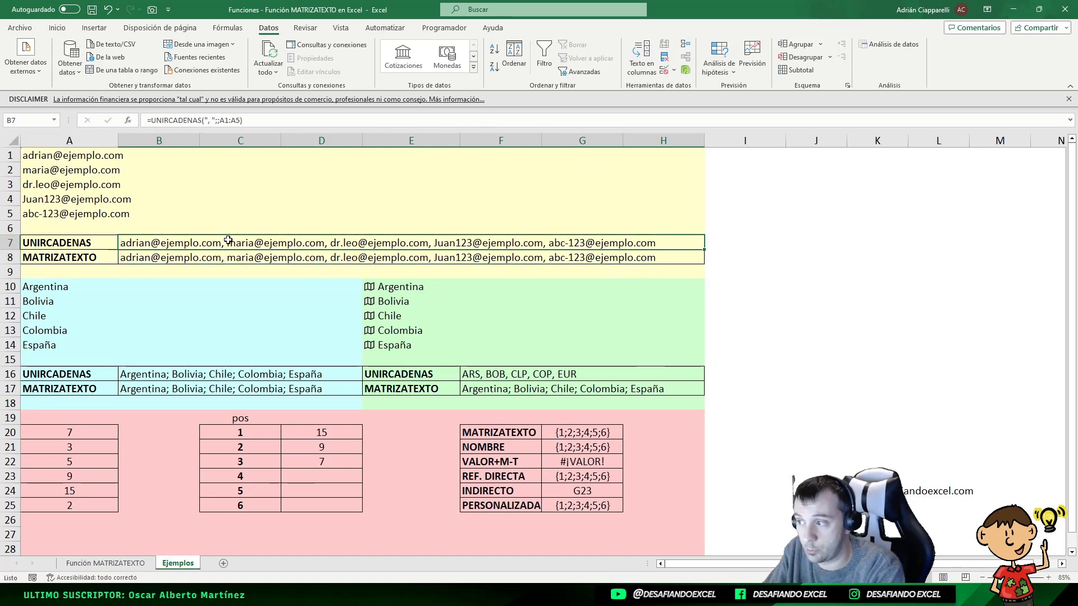
{"action": "left_click", "coordinate": [210, 124]}
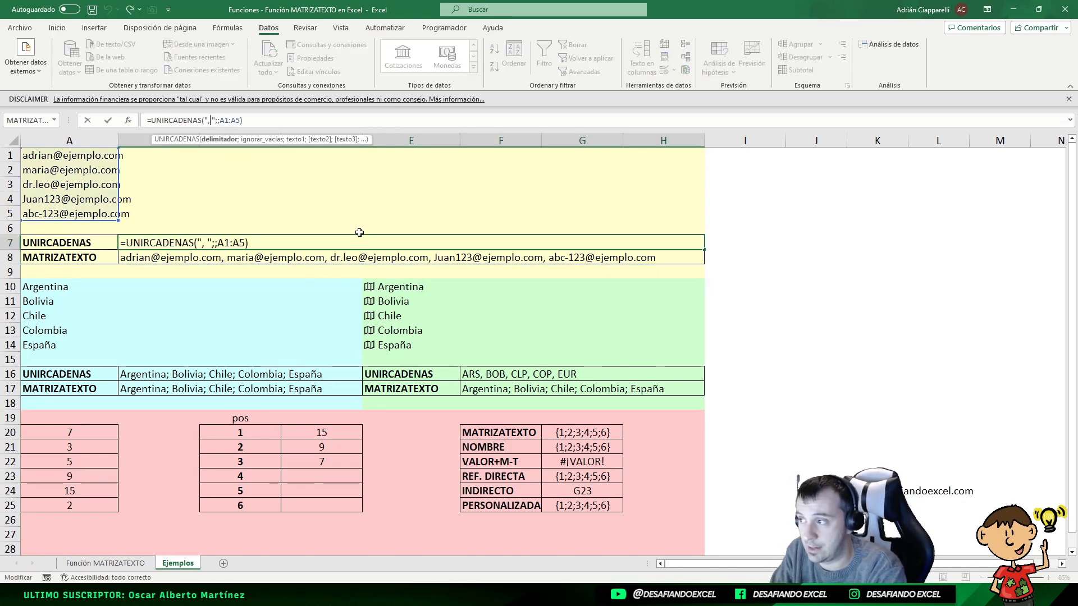
{"action": "key", "text": "Delete"}
{"action": "key", "text": "Return"}
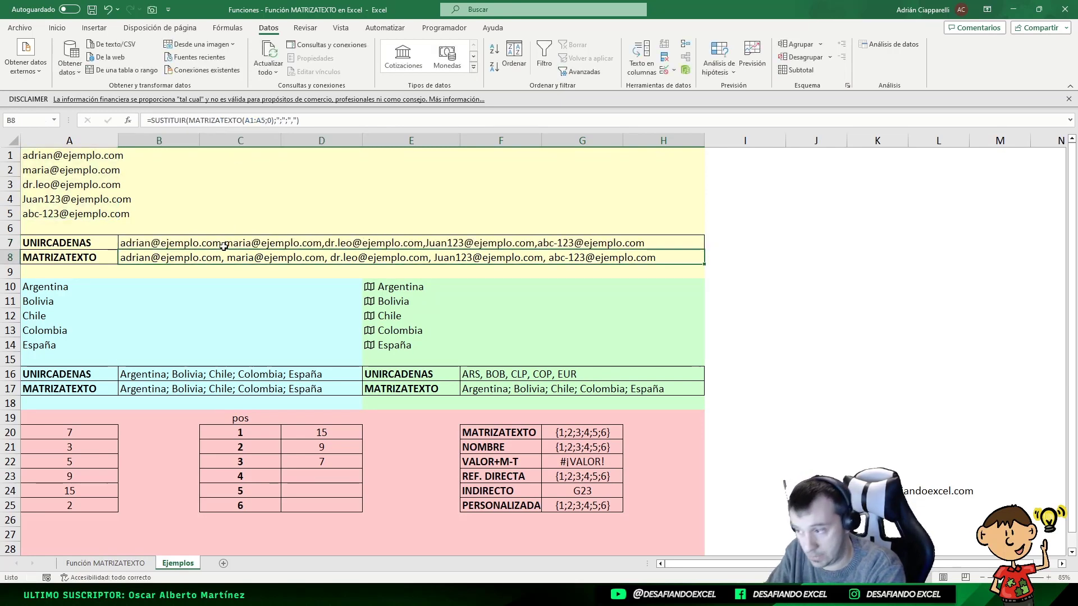
- Review the geography data type countries in E10:E14 alongside the UNIRCADENAS and MATRIZATEXTO labels in E16 and E17
{"action": "left_click_drag", "start_coordinate": [396, 287], "coordinate": [389, 345]}
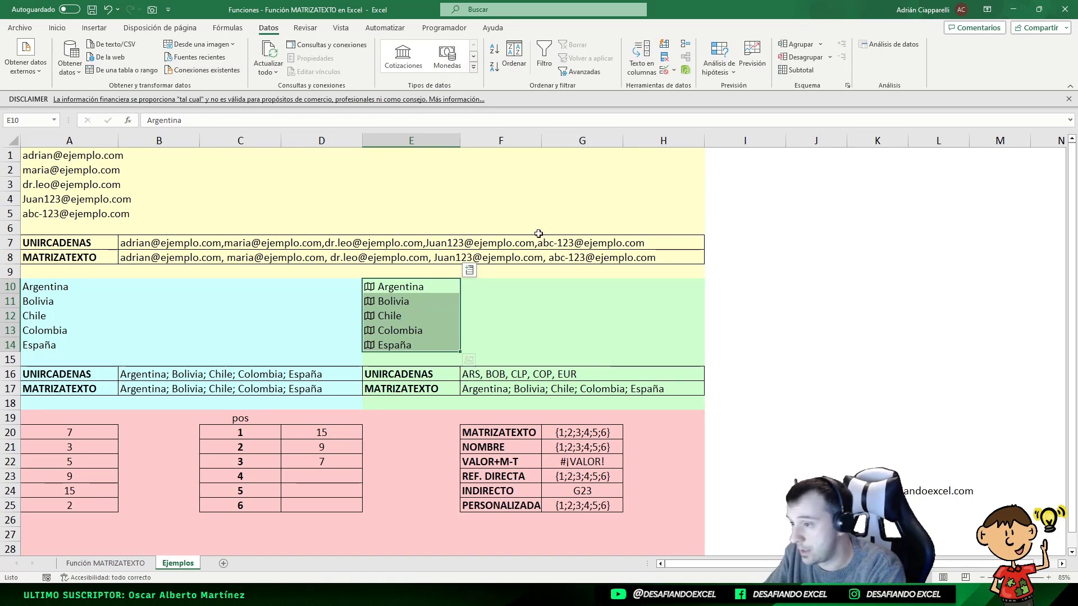
{"action": "left_click", "coordinate": [422, 375]}
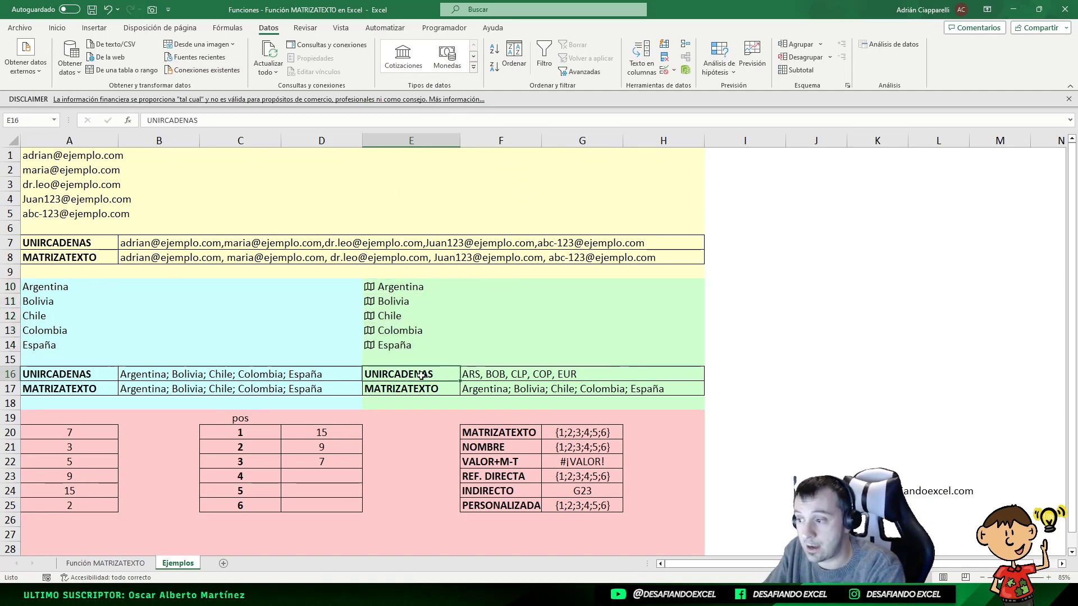
{"action": "left_click", "coordinate": [435, 391]}
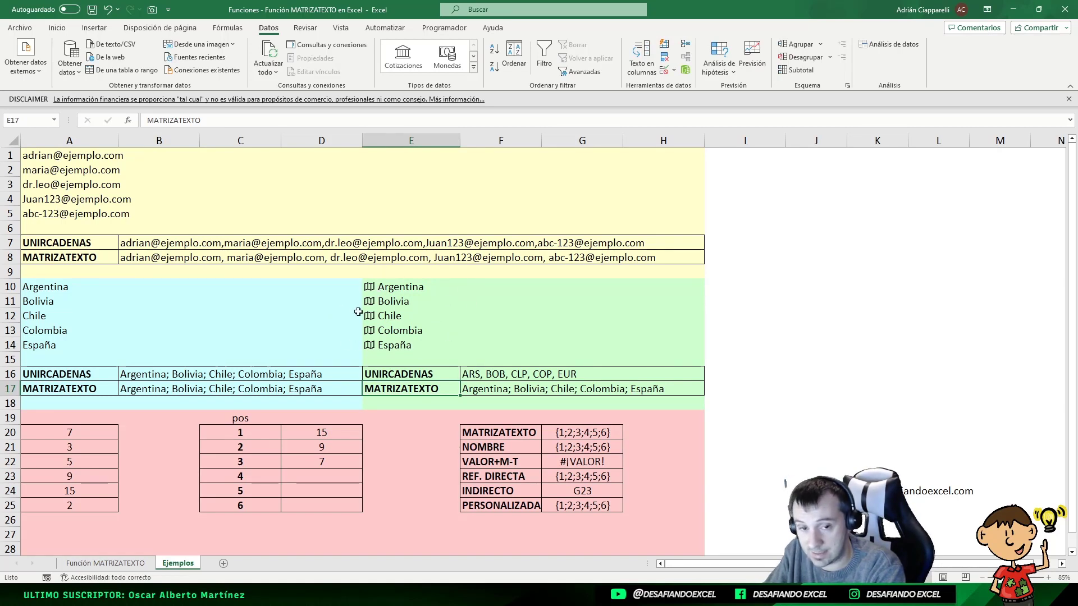
{"action": "left_click", "coordinate": [414, 372]}
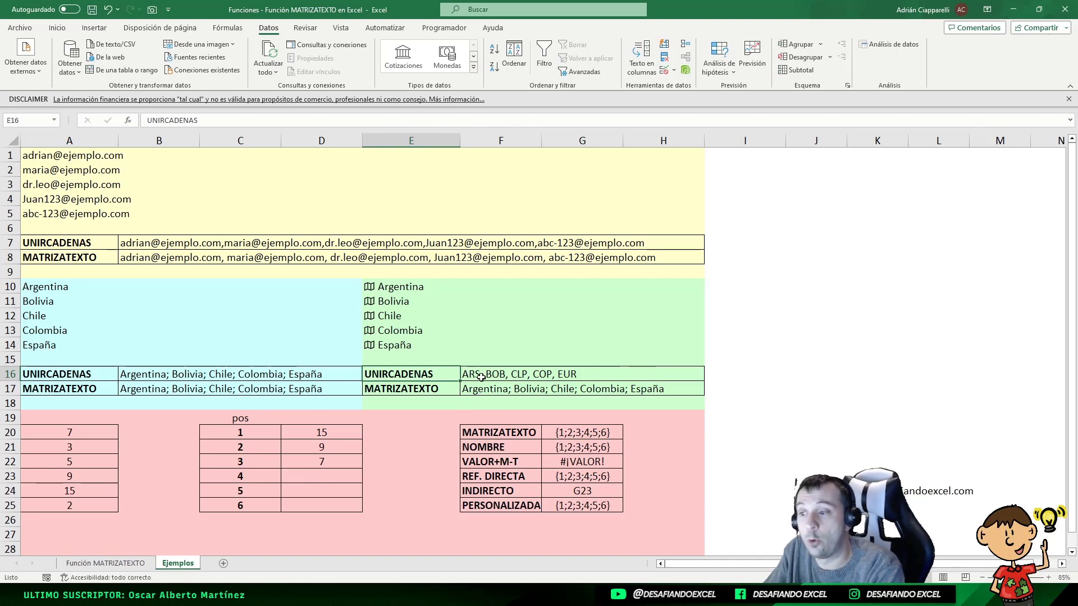
- Inspect the formulas in F16 and F17 to compare how UNIRCADENAS and MATRIZATEXTO reference the geography countries
{"action": "left_click", "coordinate": [482, 375]}
{"action": "double_click", "coordinate": [481, 375]}
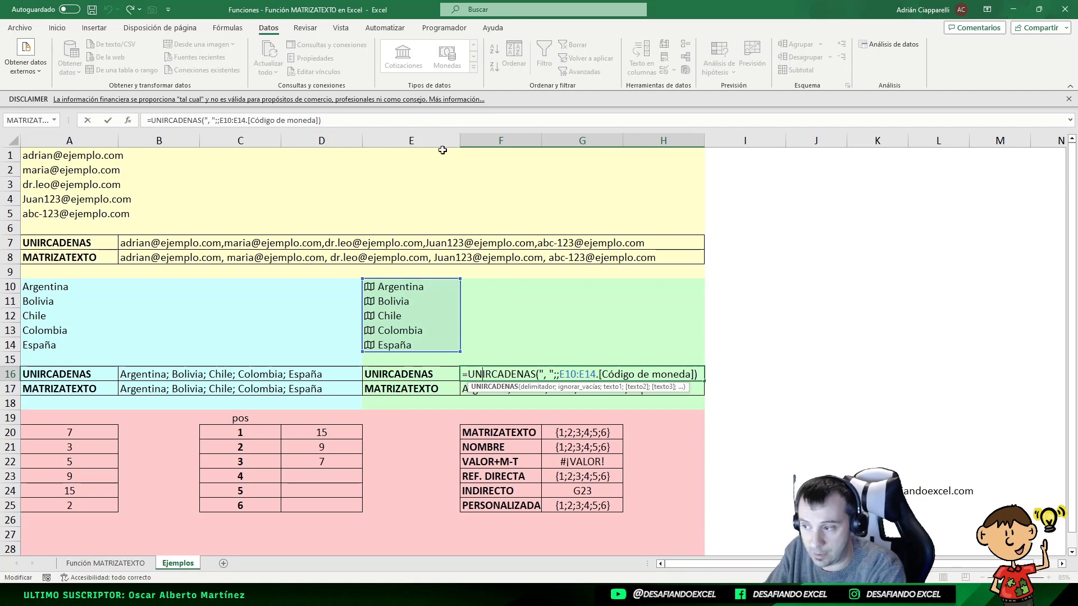
{"action": "key", "text": "Return"}
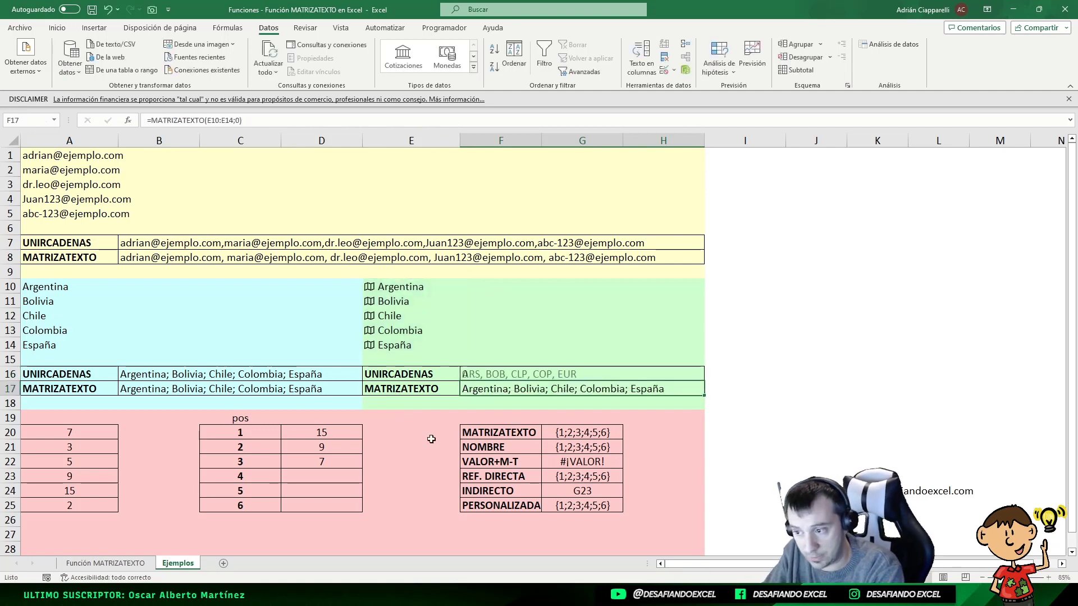
{"action": "double_click", "coordinate": [629, 390]}
{"action": "left_click", "coordinate": [590, 389]}
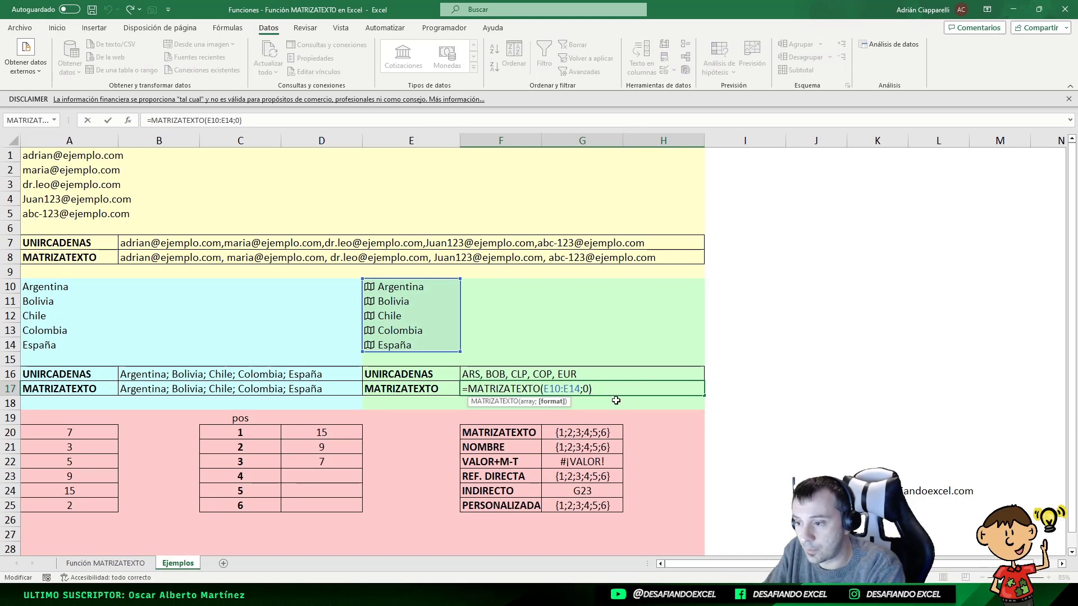
{"action": "key", "text": "Return"}
{"action": "left_click", "coordinate": [494, 376]}
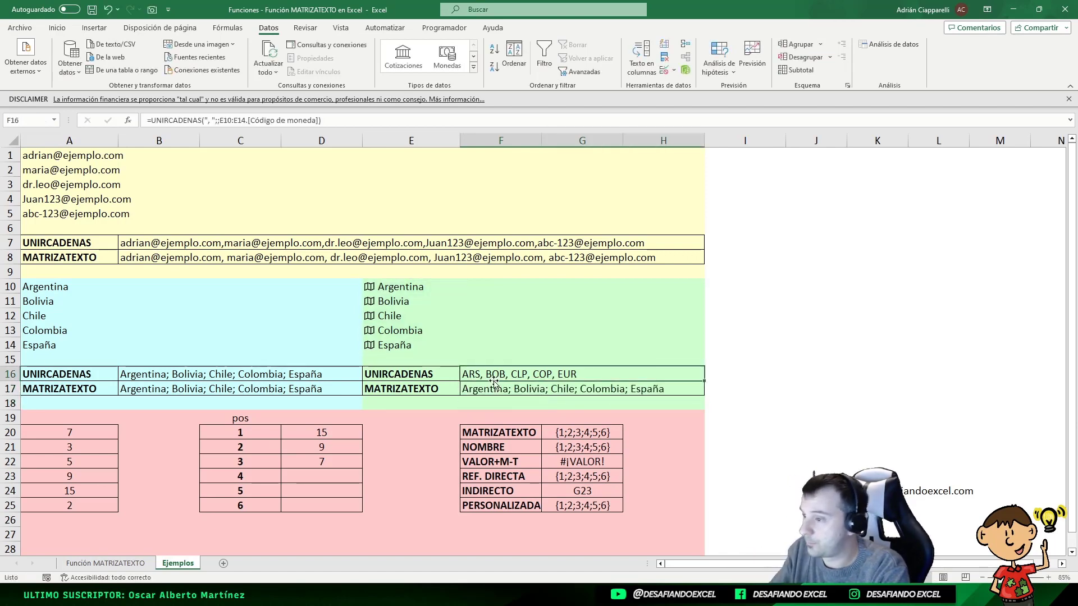